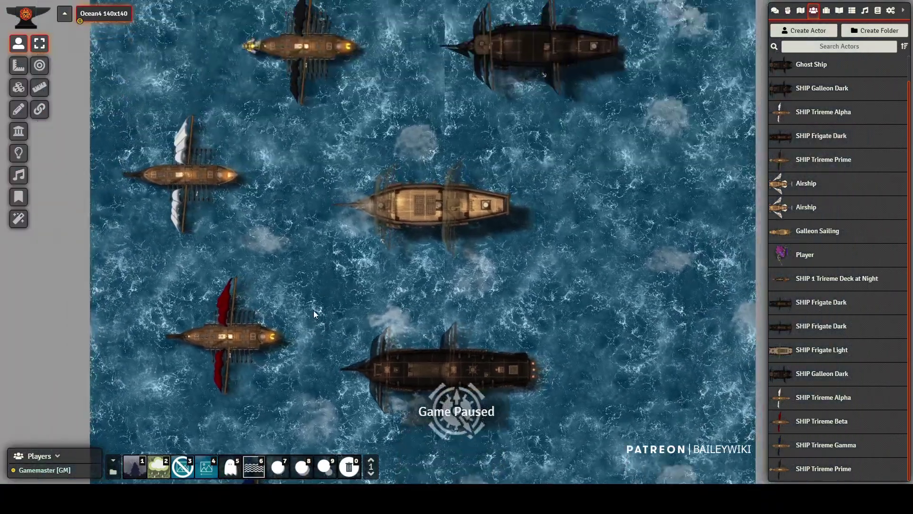
scroll(374, 209, "up", 3)
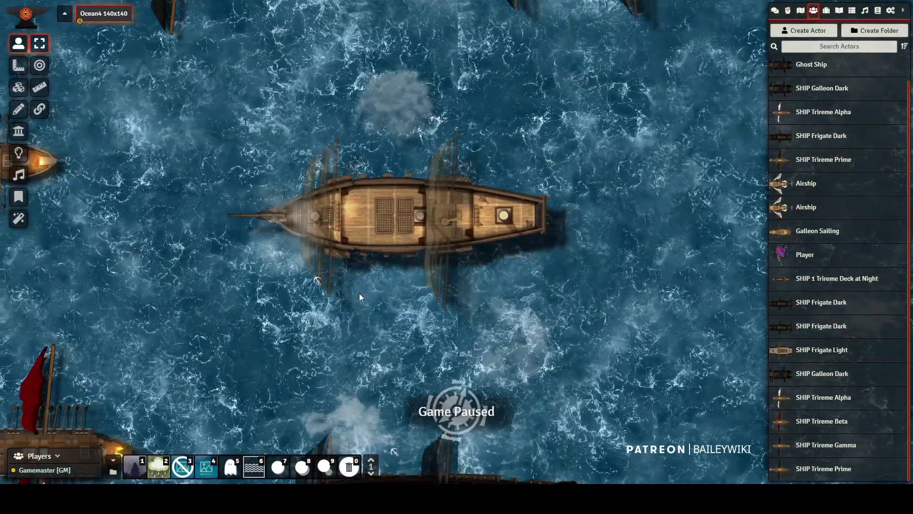
left_click_drag(205, 267, 343, 69)
left_click(179, 265)
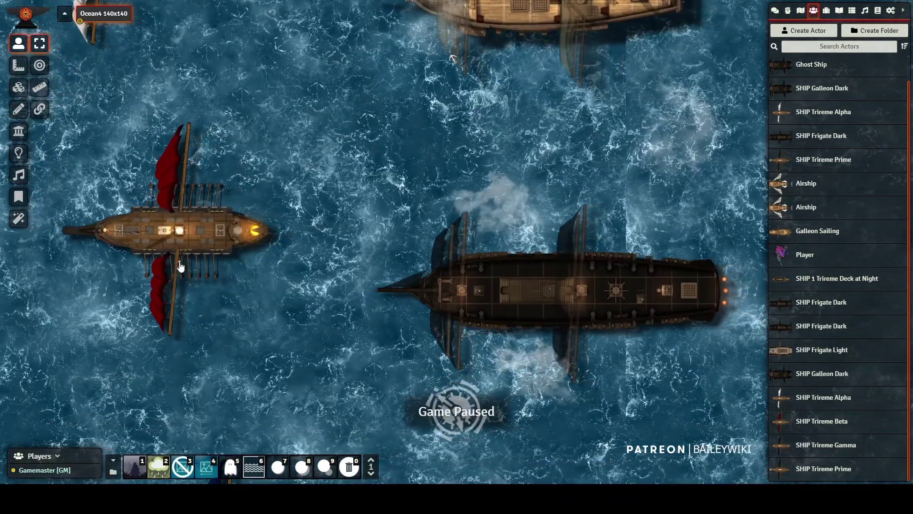
scroll(194, 266, "down", 4)
scroll(195, 266, "down", 2)
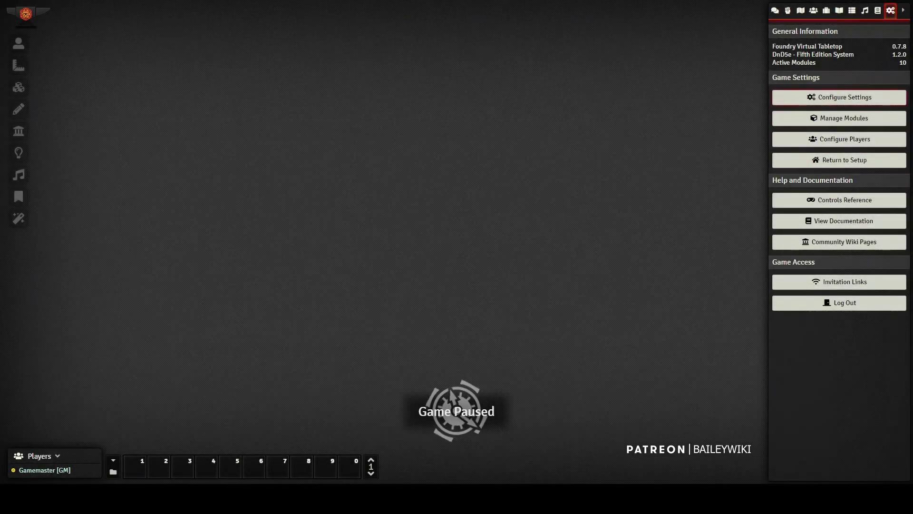
Review the list of active modules in the world's module management
left_click(851, 118)
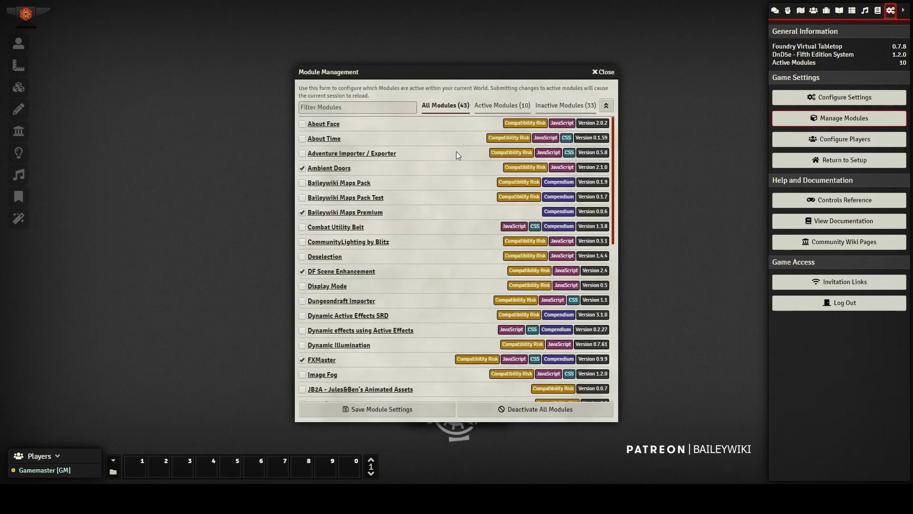
left_click(502, 105)
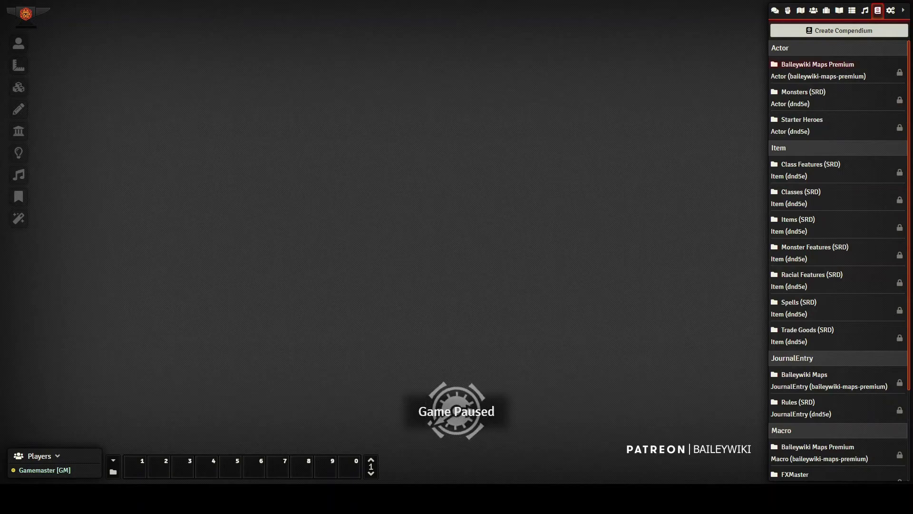
Import SHIP Frigate Dark, SHIP Frigate Light and SHIP Galleon Dark from the Baileywiki Maps Premium actor compendium
left_click(813, 65)
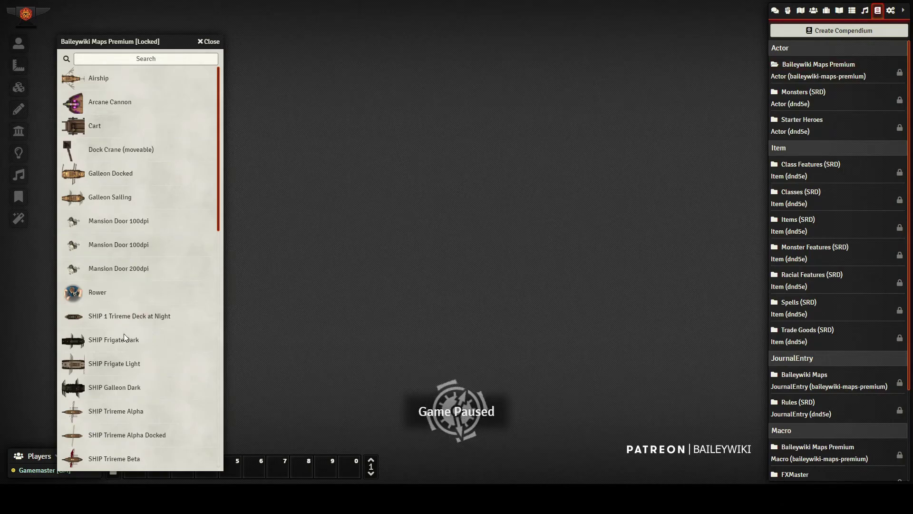
right_click(118, 346)
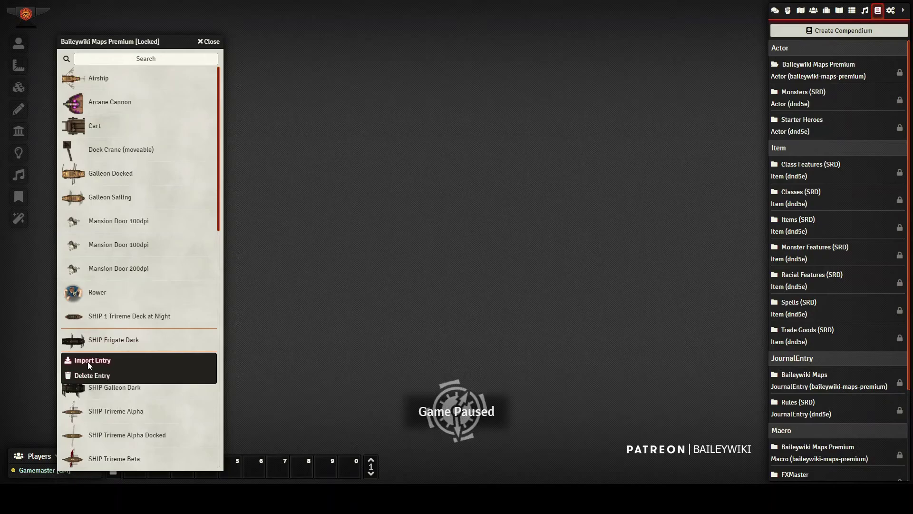
left_click(88, 361)
right_click(110, 368)
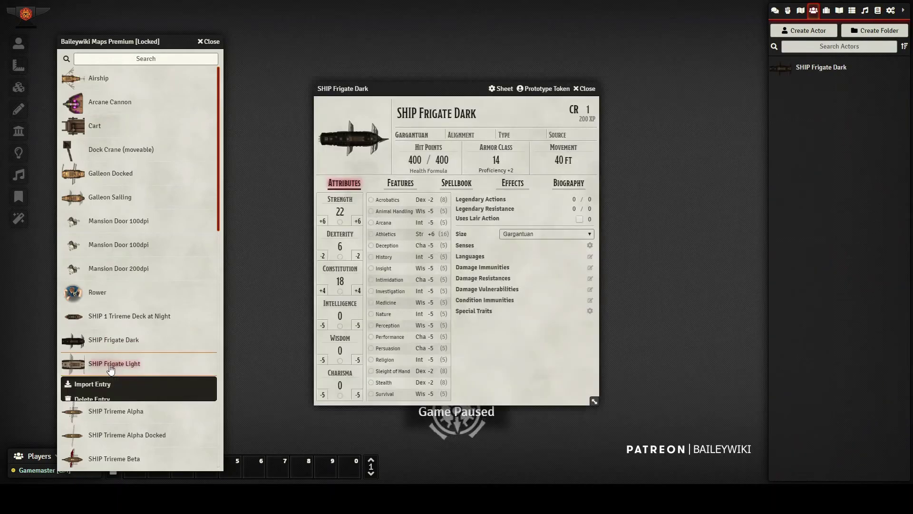
left_click(94, 386)
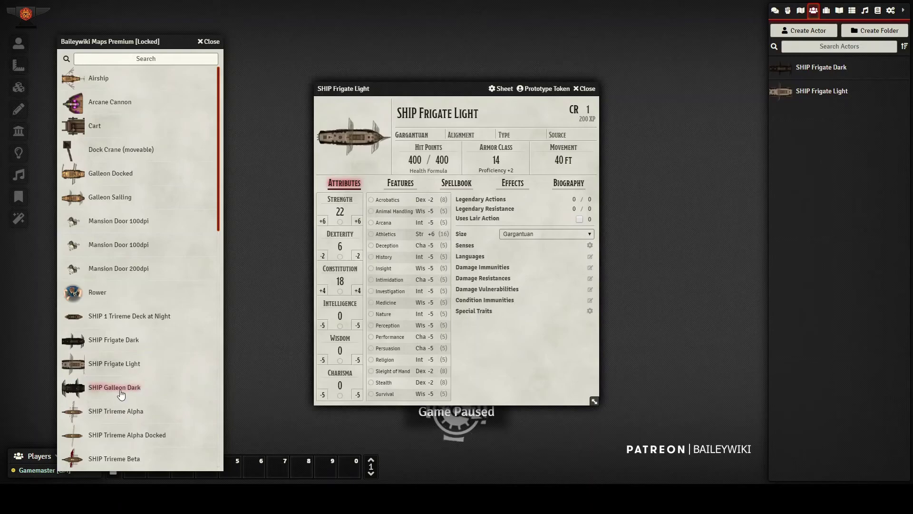
right_click(112, 390)
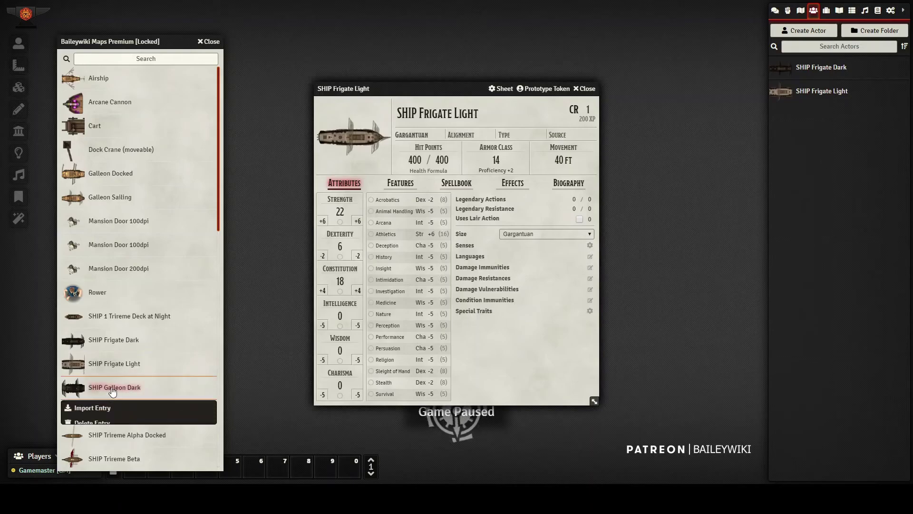
left_click(92, 408)
Import the SHIP Trireme Alpha and SHIP Trireme Prime actors from the same compendium, then close the compendium
scroll(115, 392, "down", 1)
scroll(116, 392, "down", 5)
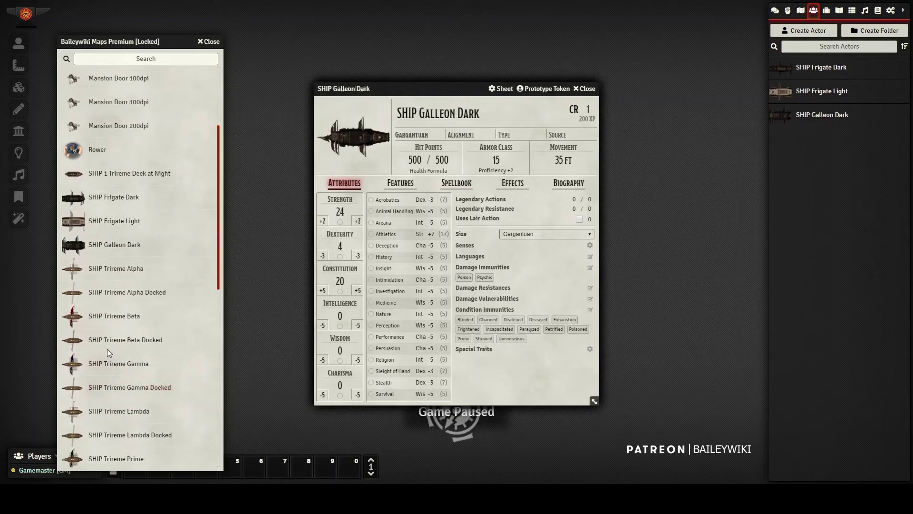
right_click(108, 271)
left_click(93, 291)
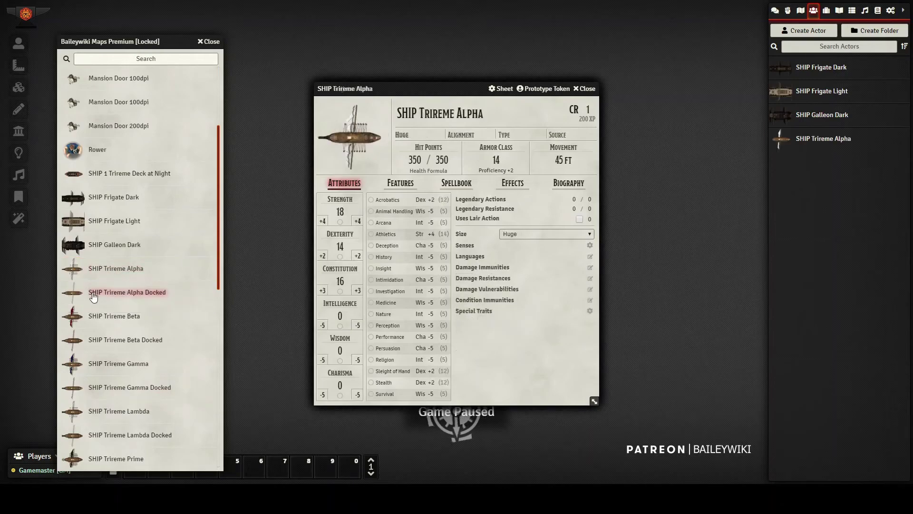
scroll(135, 363, "down", 2)
scroll(135, 364, "down", 8)
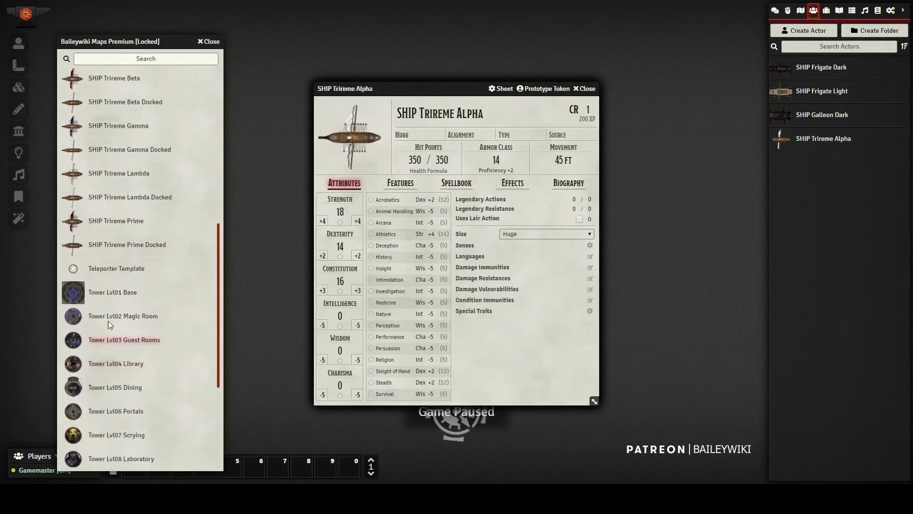
right_click(108, 226)
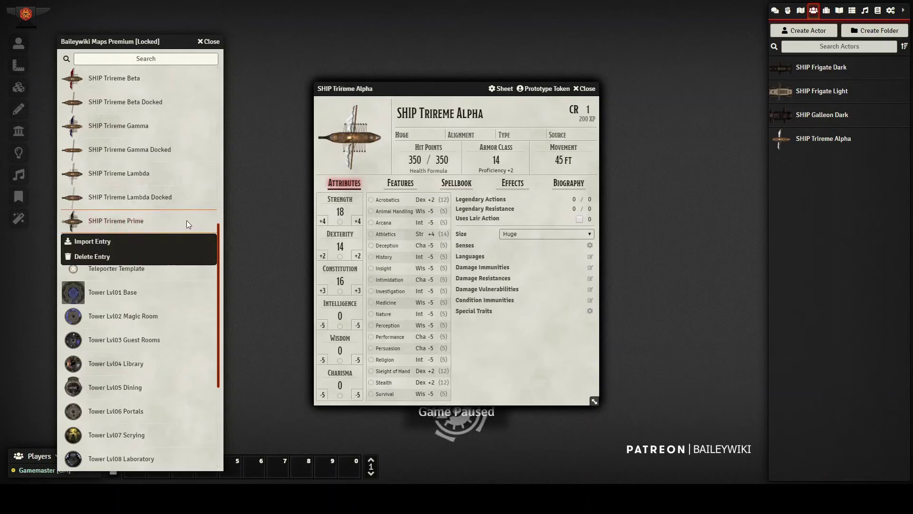
left_click(95, 243)
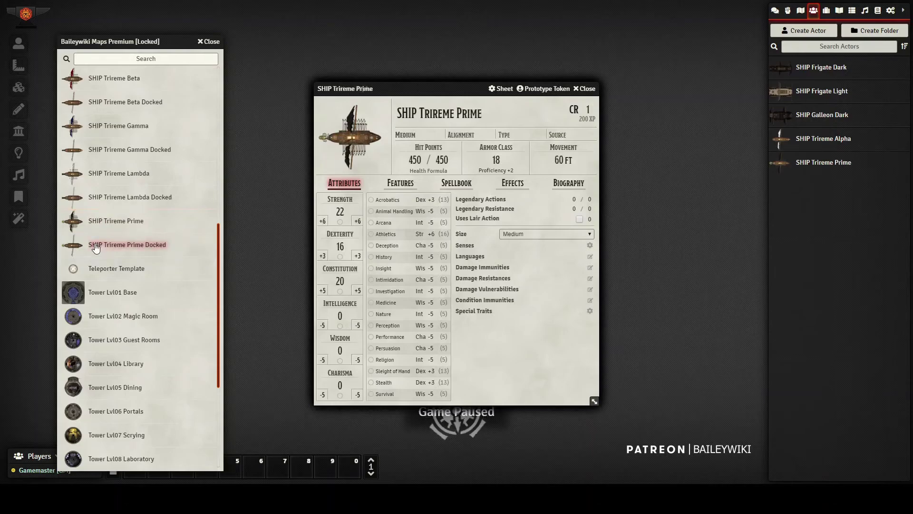
left_click(209, 42)
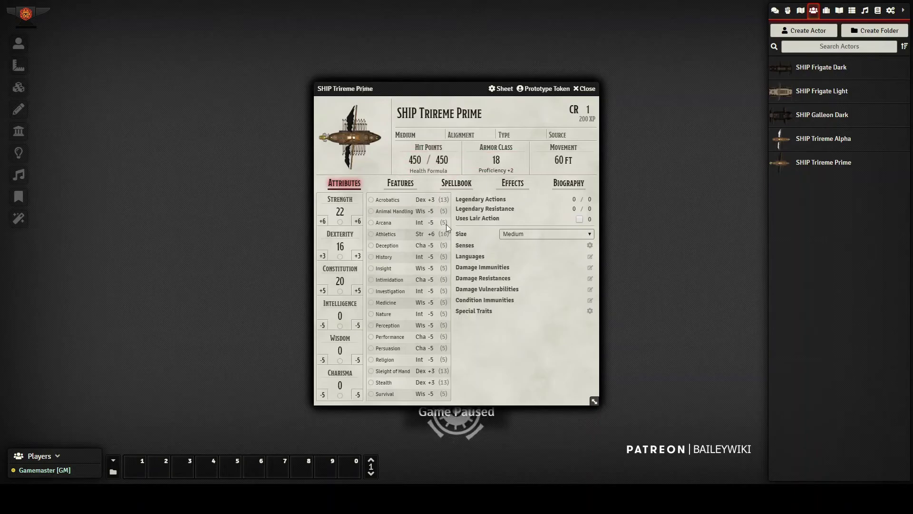
Check the features of SHIP Trireme Prime and close all open ship actor sheets
left_click(401, 186)
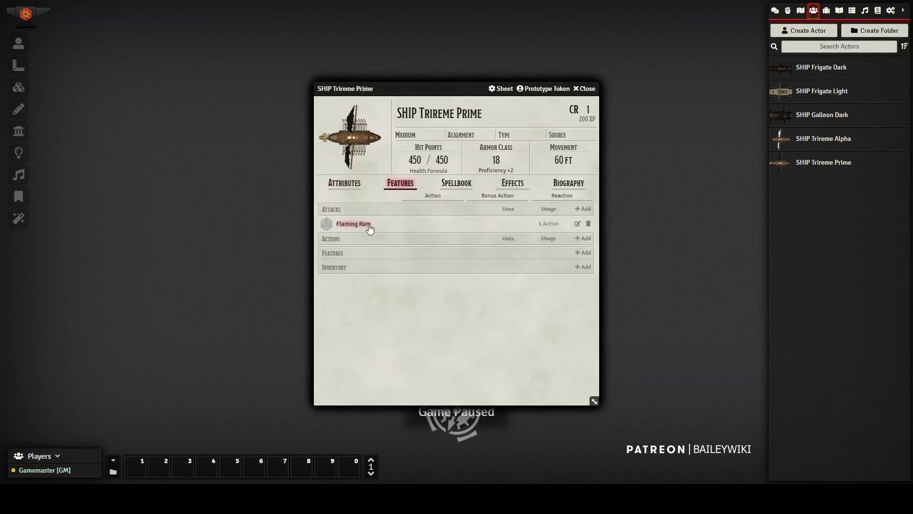
left_click(587, 89)
left_click(587, 89)
left_click(587, 89)
left_click(587, 89)
left_click(586, 89)
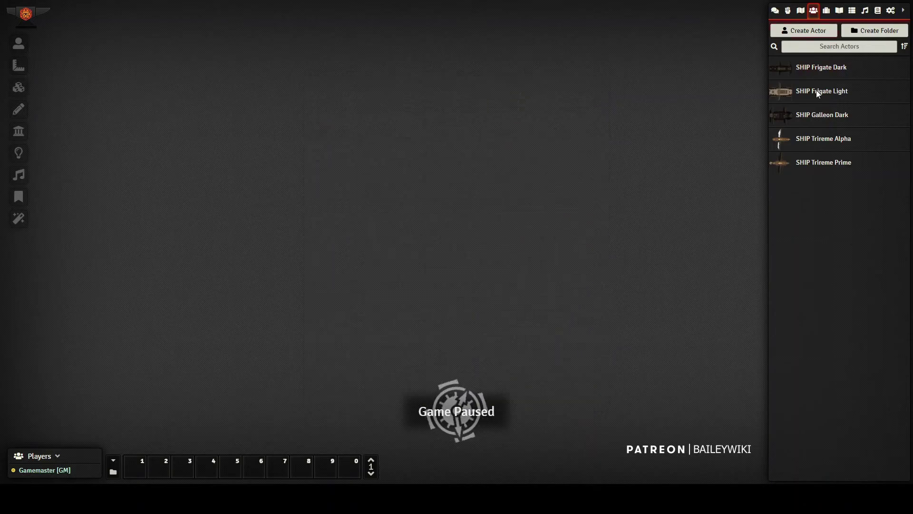
Import The Frigate journal entry from the Baileywiki Maps journal compendium and close the open windows
left_click(878, 10)
scroll(799, 318, "down", 2)
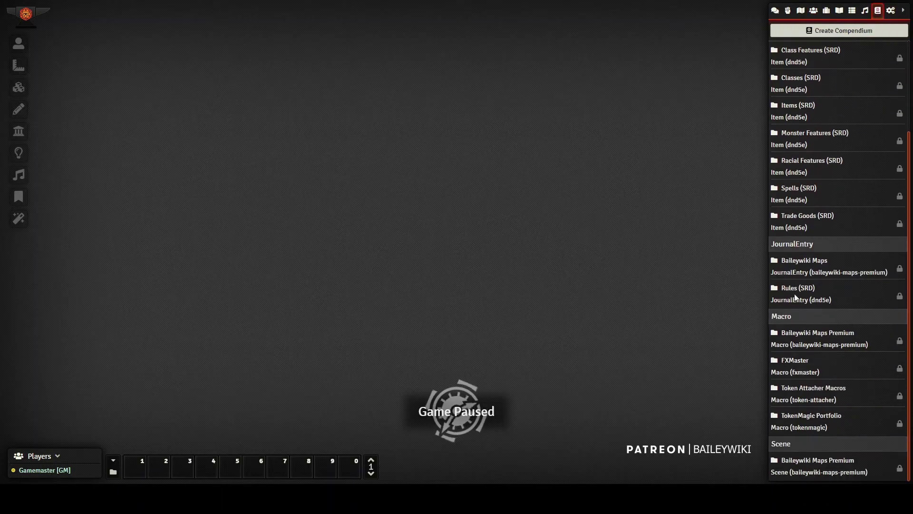
left_click(802, 261)
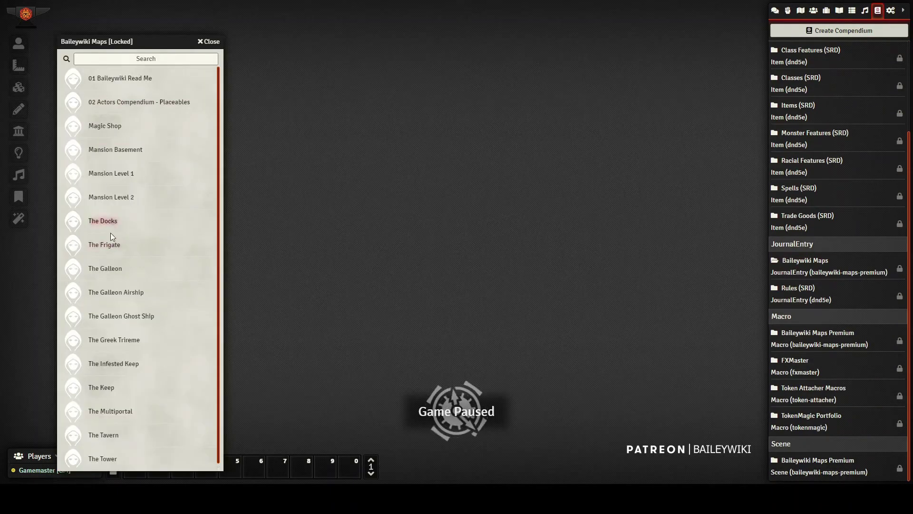
left_click(107, 247)
left_click(574, 61)
key("Escape")
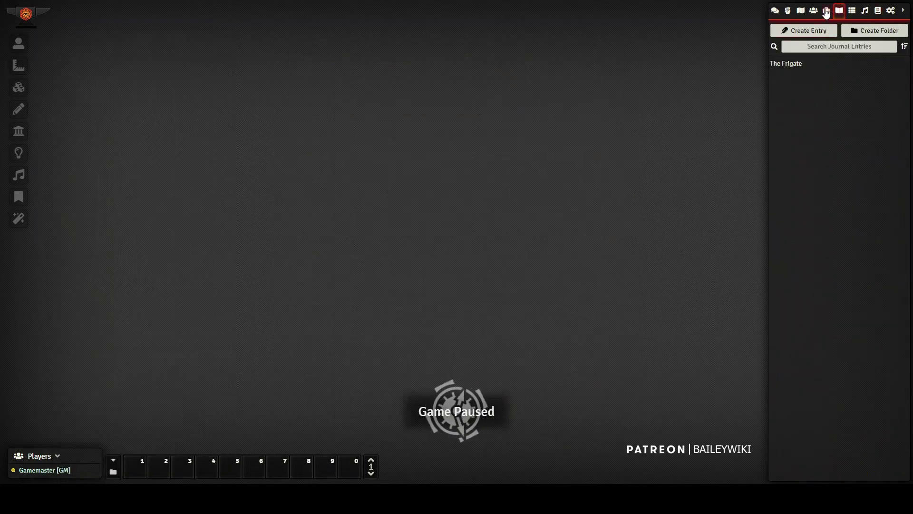
Import all content of the Baileywiki Maps Premium macro compendium into a folder named Baileywiki Maps Premium
left_click(878, 12)
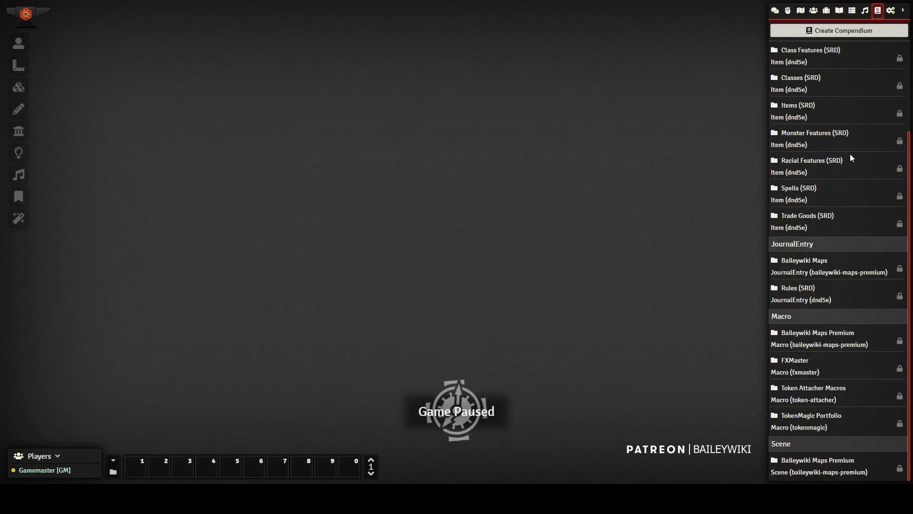
left_click(810, 333)
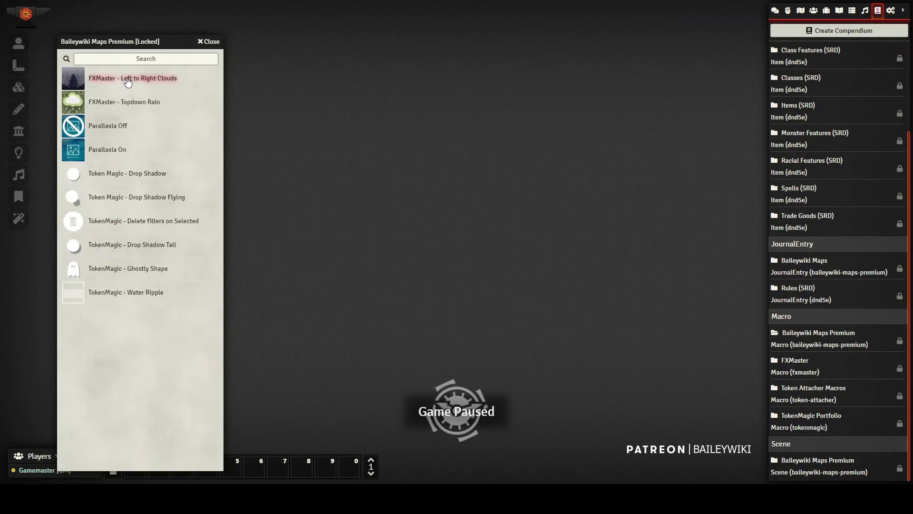
right_click(812, 339)
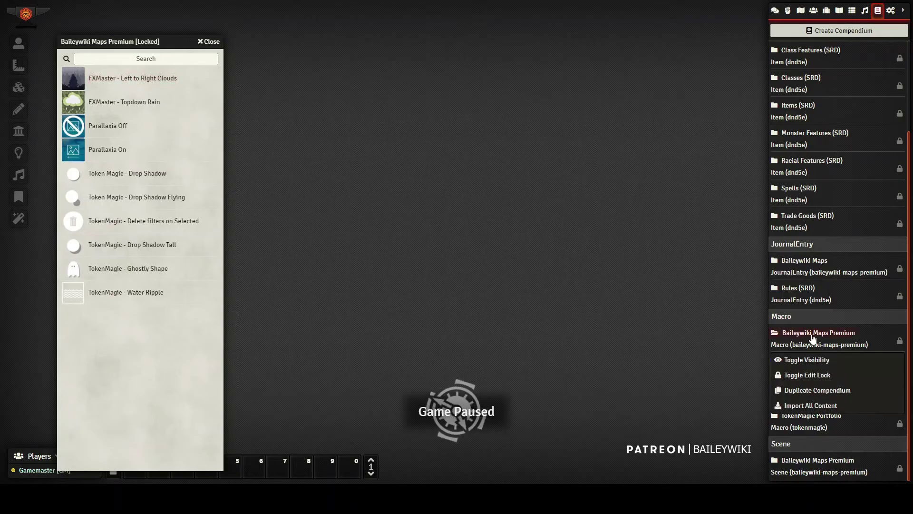
left_click(813, 407)
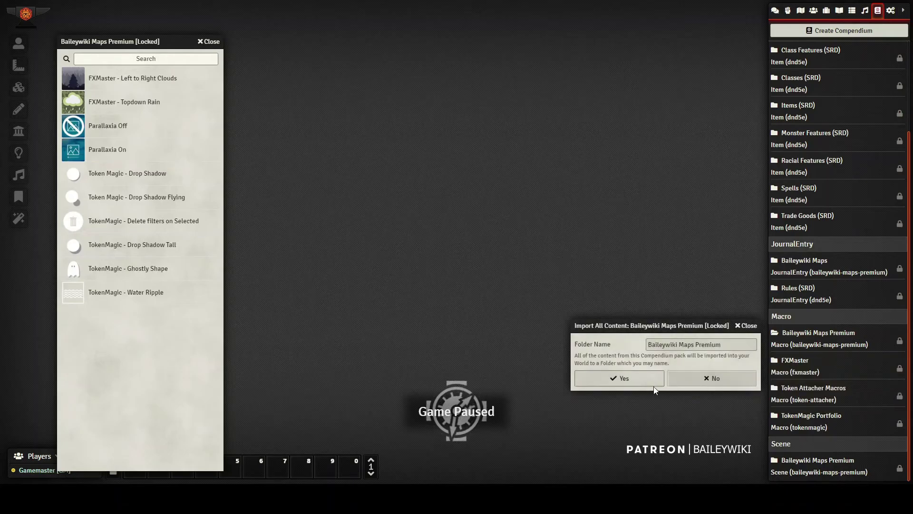
left_click(623, 378)
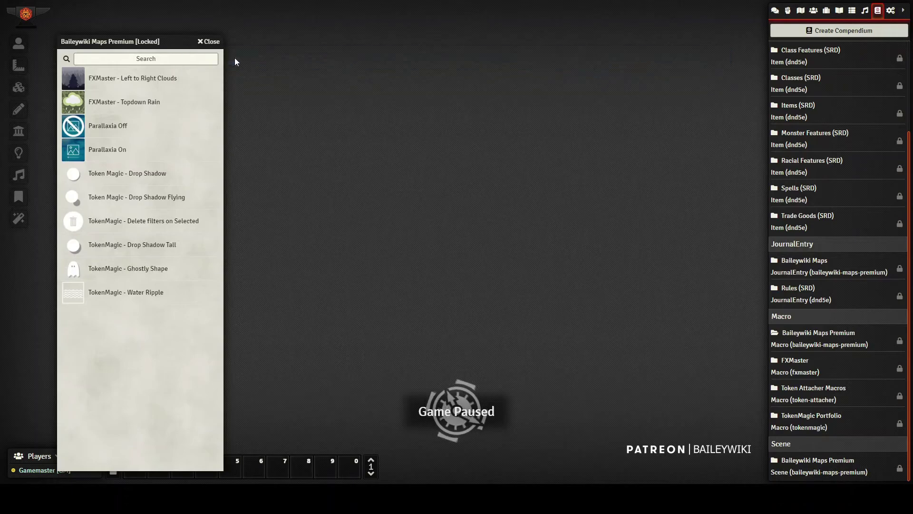
left_click(213, 43)
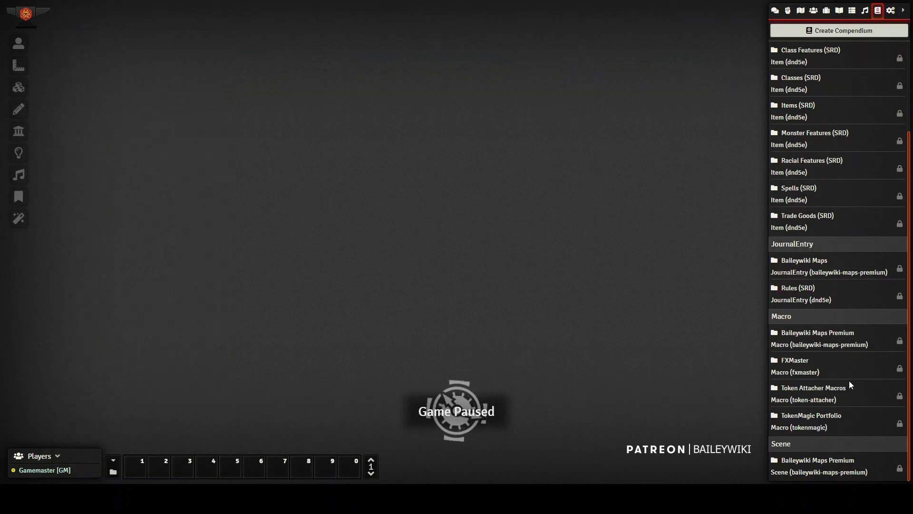
Import the Docks, Frigate Dark and Frigate Light scenes from the Baileywiki Maps Premium scene compendium
left_click(794, 465)
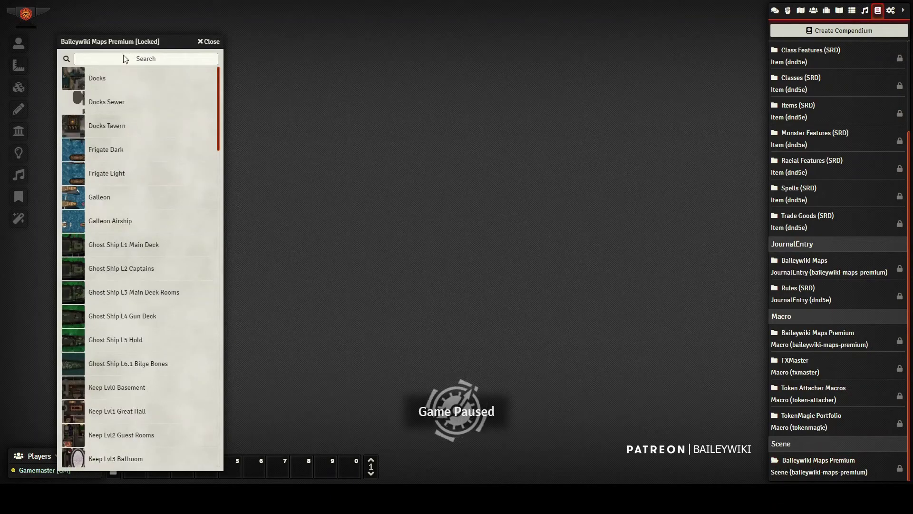
right_click(95, 82)
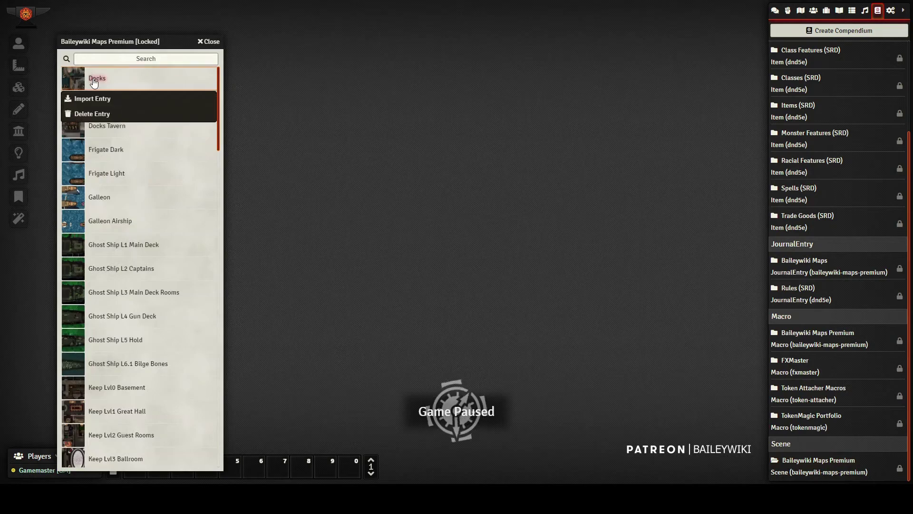
left_click(93, 99)
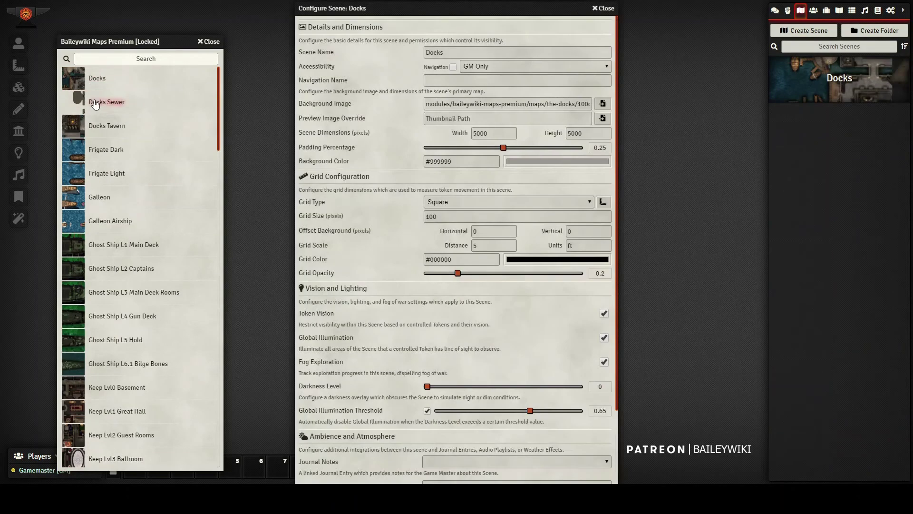
right_click(124, 147)
left_click(100, 171)
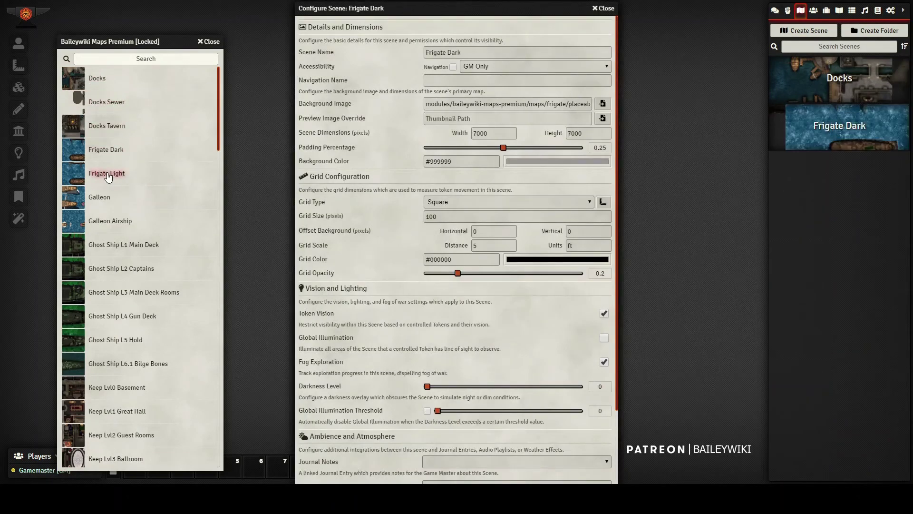
right_click(108, 176)
left_click(96, 195)
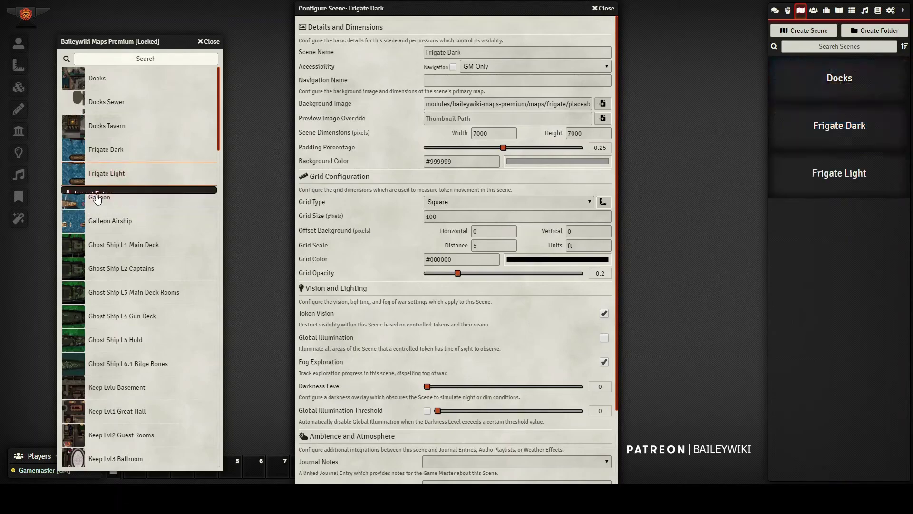
Import the Ocean2 70x70 and Ocean3 105x105 scenes from the scene compendium
scroll(127, 272, "down", 10)
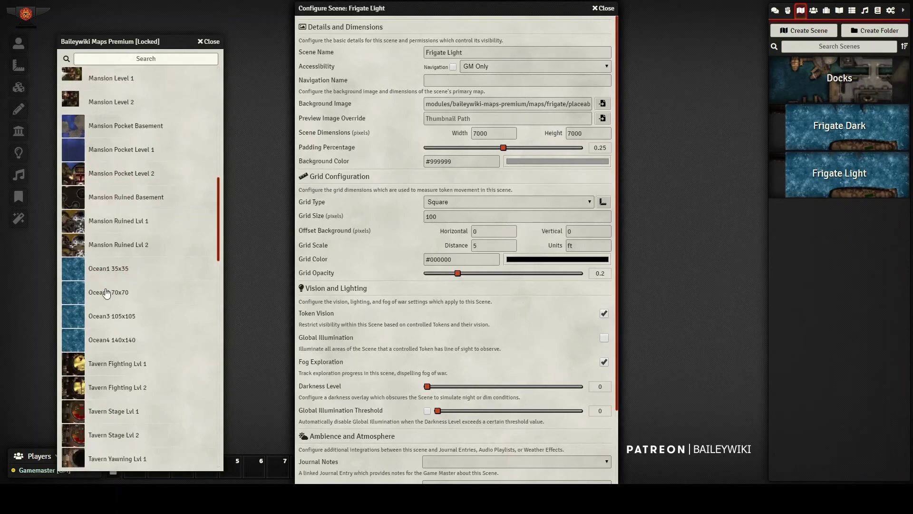
right_click(109, 292)
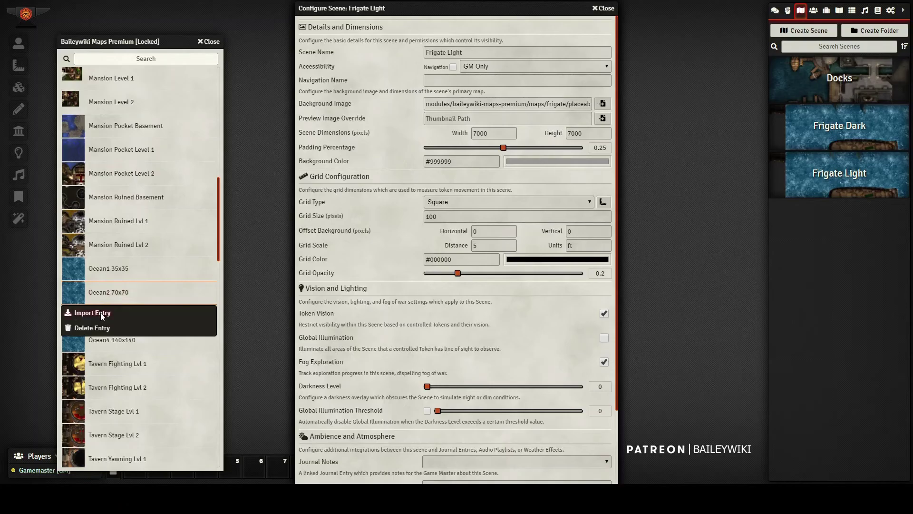
left_click(100, 313)
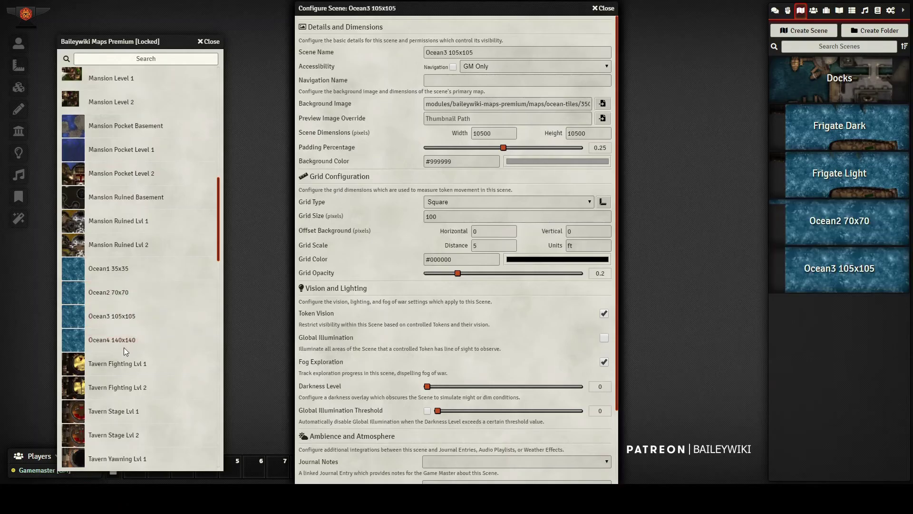
Import the Trireme Alpha and Trireme Prime scenes from the Baileywiki Maps Premium scene compendium and close the open windows
scroll(123, 347, "down", 3)
scroll(128, 313, "down", 9)
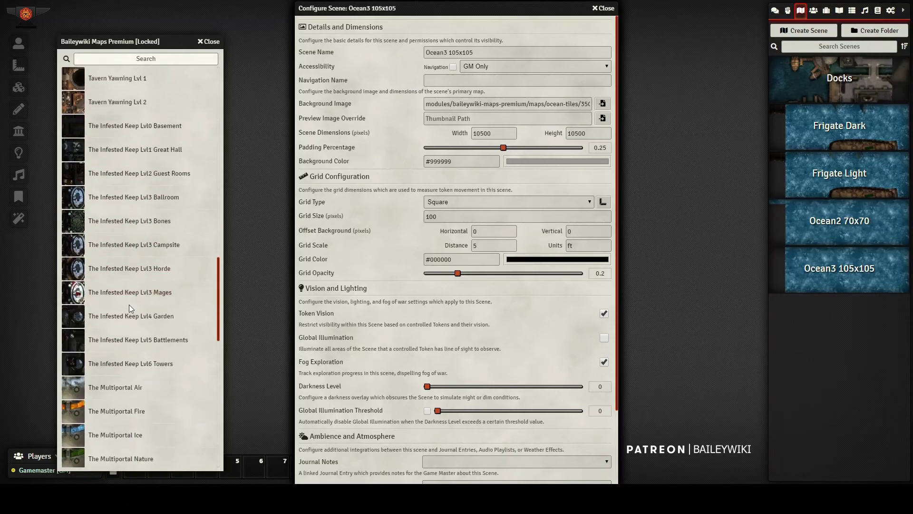
scroll(127, 303, "down", 6)
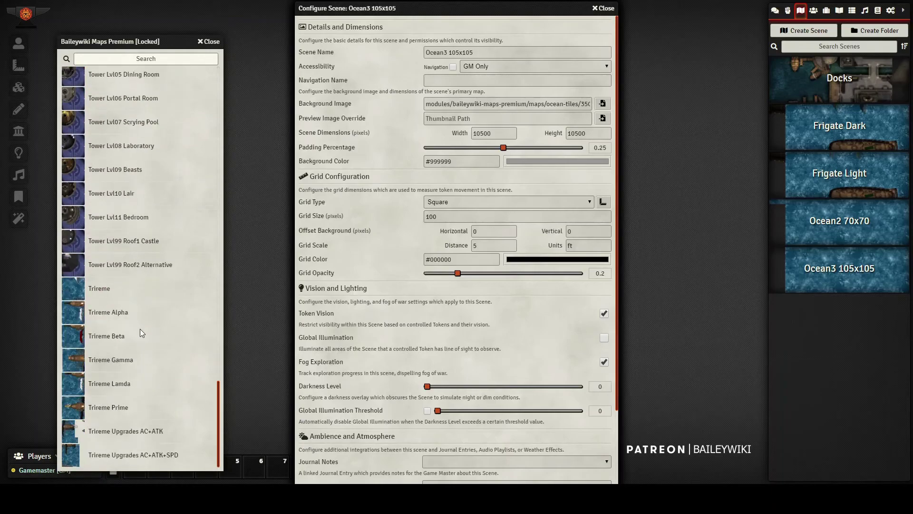
right_click(107, 309)
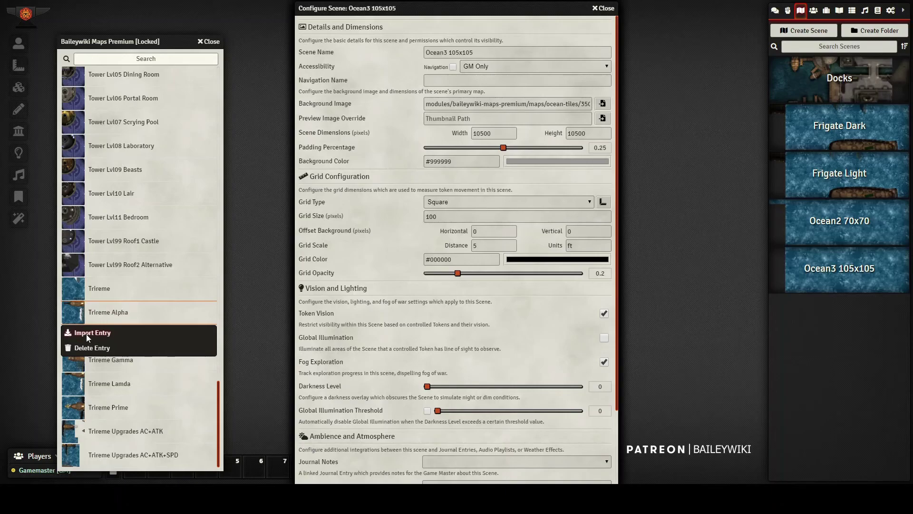
left_click(87, 333)
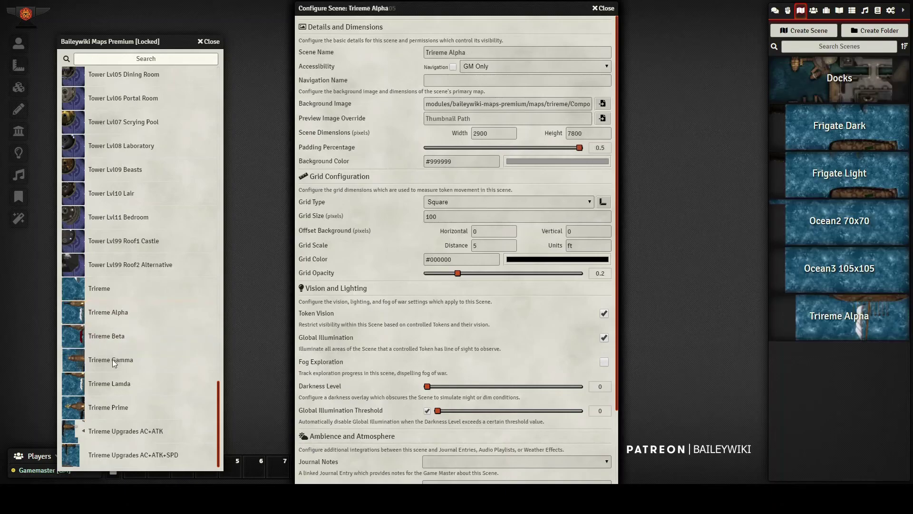
right_click(105, 412)
left_click(90, 427)
left_click(209, 41)
left_click(604, 9)
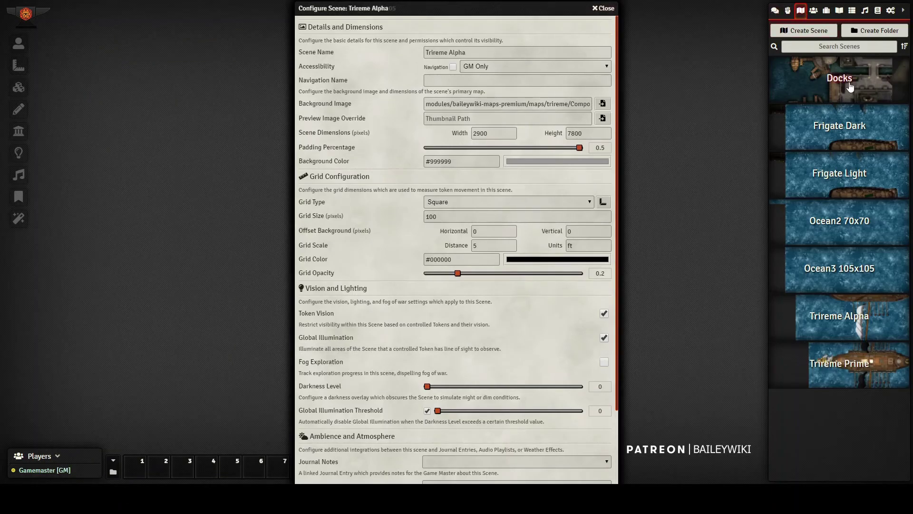
Check the imported ship actors and journal entries, and open the Frigate Dark scene
left_click(813, 11)
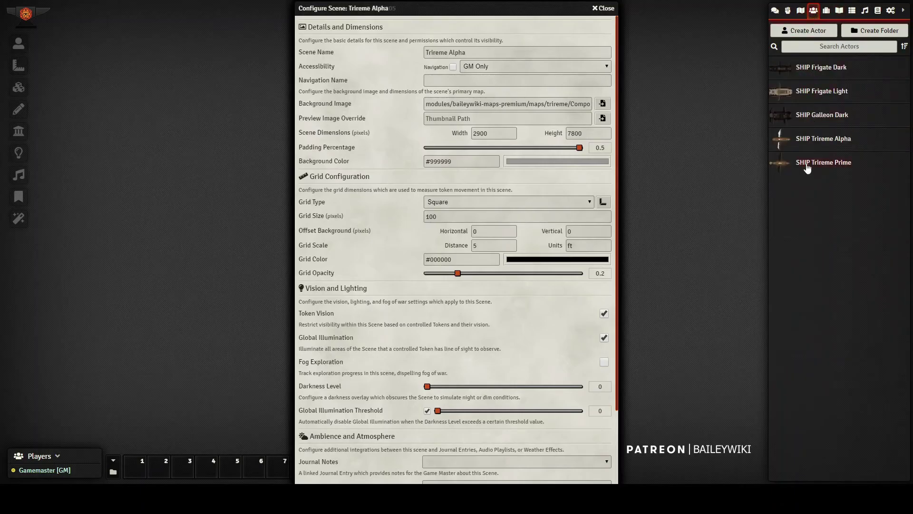
left_click(839, 11)
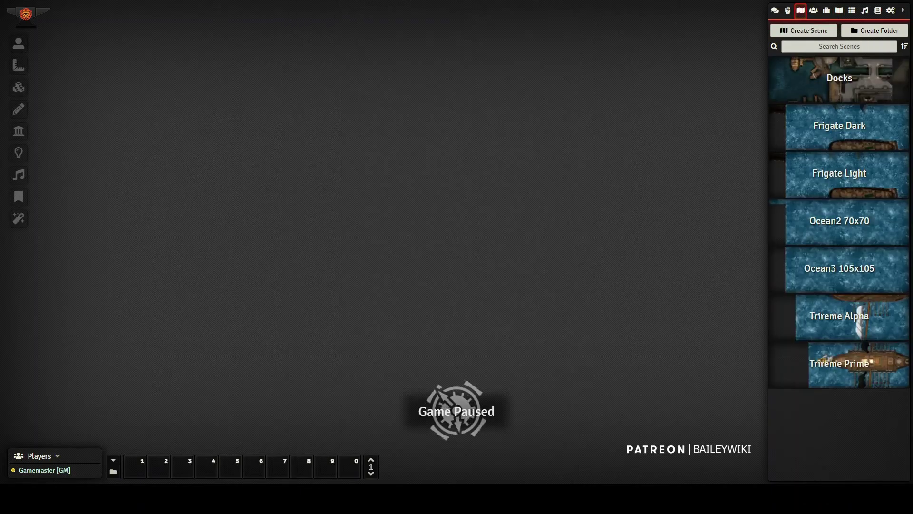
left_click(840, 126)
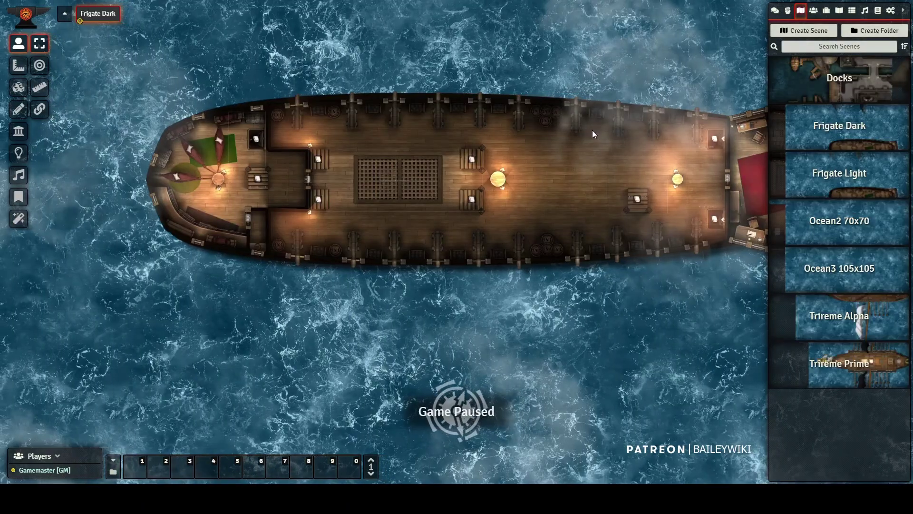
Examine the frigate's upper deck, its anchor icon and the separate lower deck in the Frigate Dark scene
scroll(544, 188, "down", 2)
scroll(543, 181, "down", 1)
left_click_drag(532, 103, 537, 441)
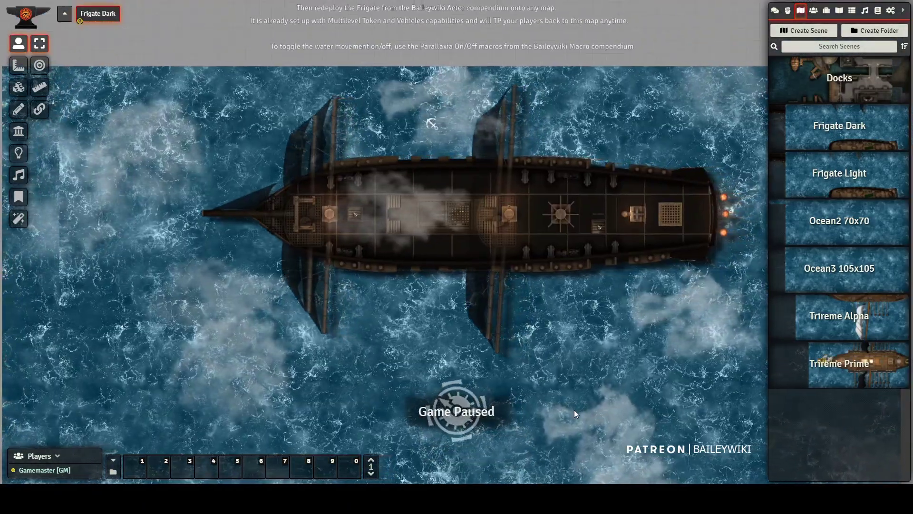
left_click_drag(406, 27, 444, 131)
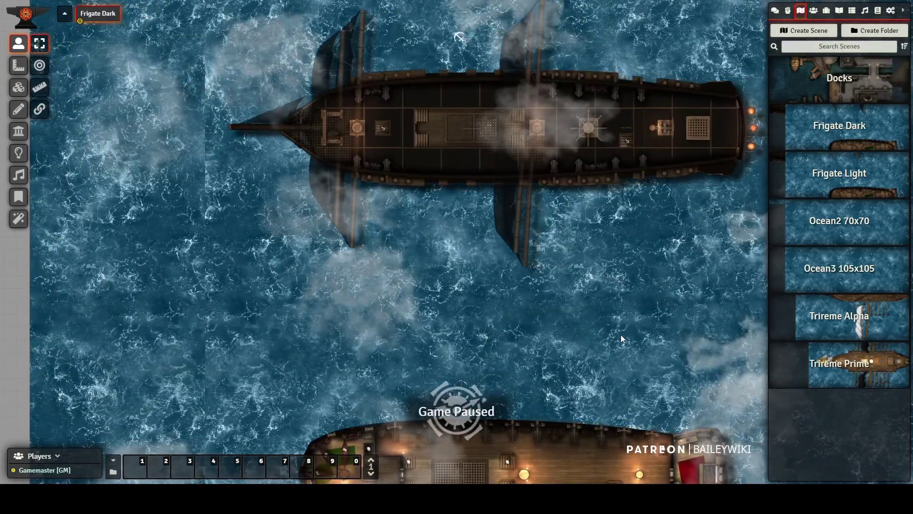
left_click_drag(646, 345, 638, 216)
left_click_drag(638, 298, 635, 405)
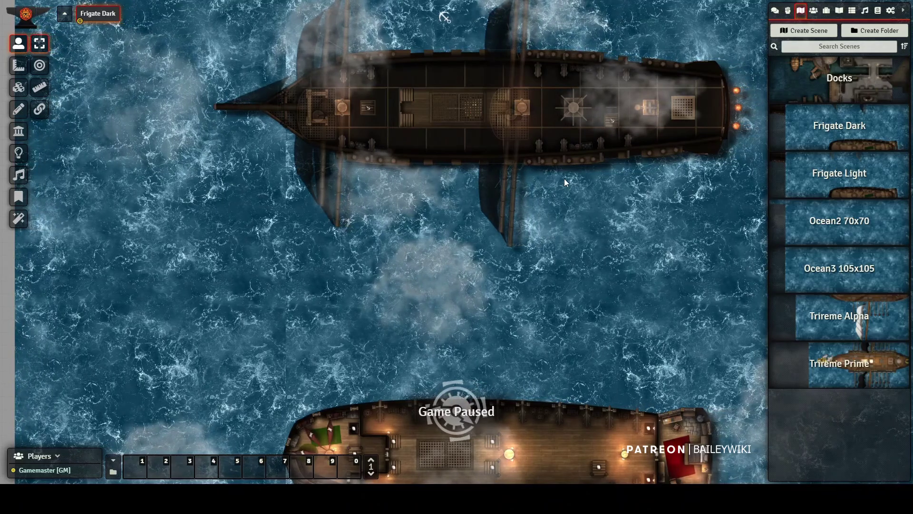
scroll(580, 202, "up", 5)
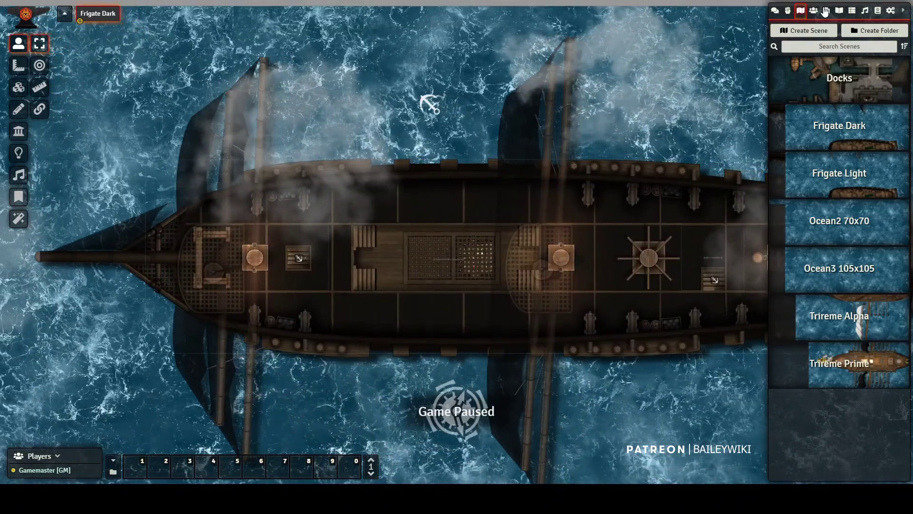
Place a Player token on the frigate's upper deck and inspect the scene's wall, lighting, sound, note, drawing and tile layers
left_click(813, 11)
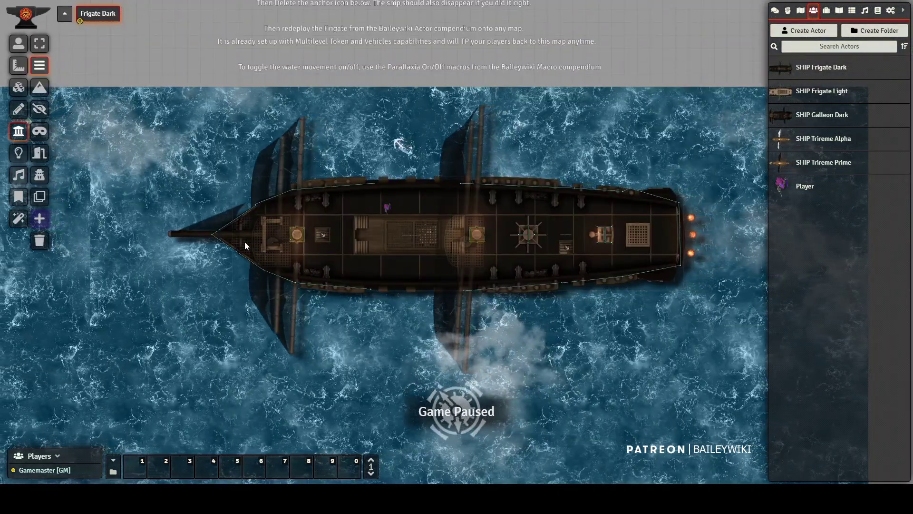
scroll(250, 237, "up", 2)
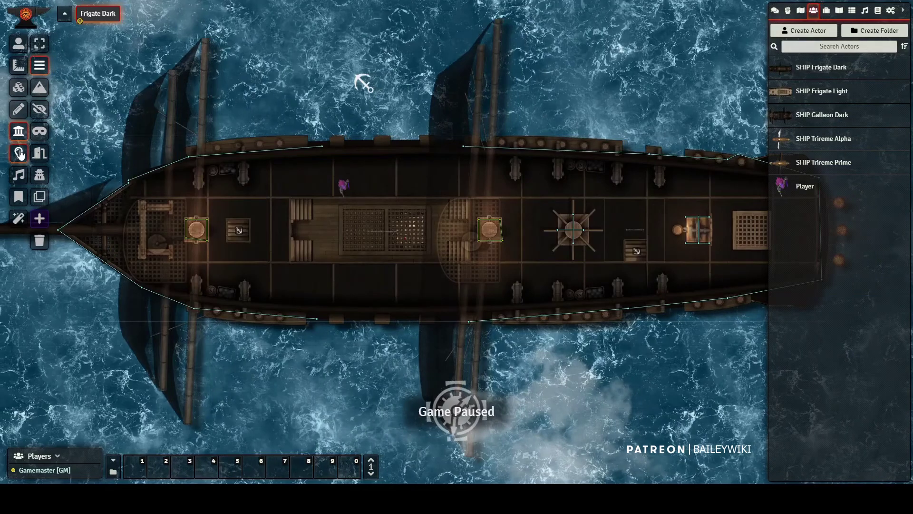
left_click(18, 153)
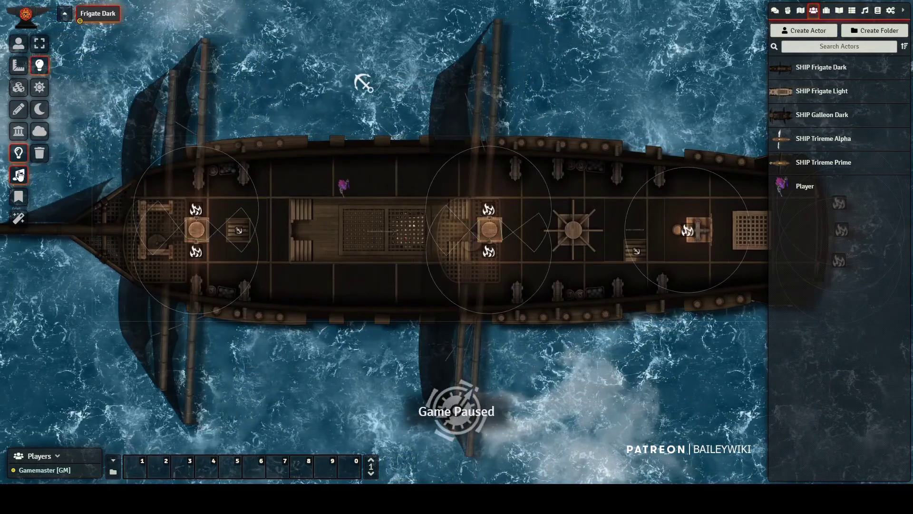
left_click(18, 175)
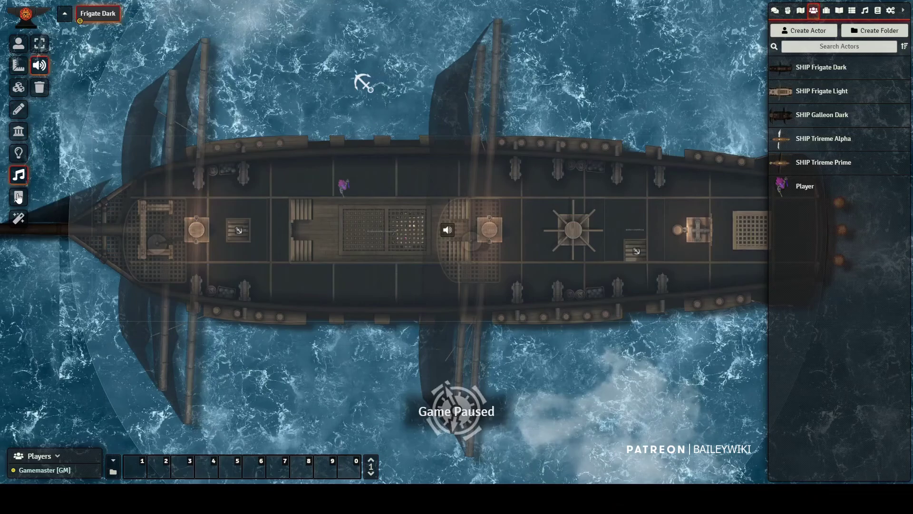
left_click(19, 197)
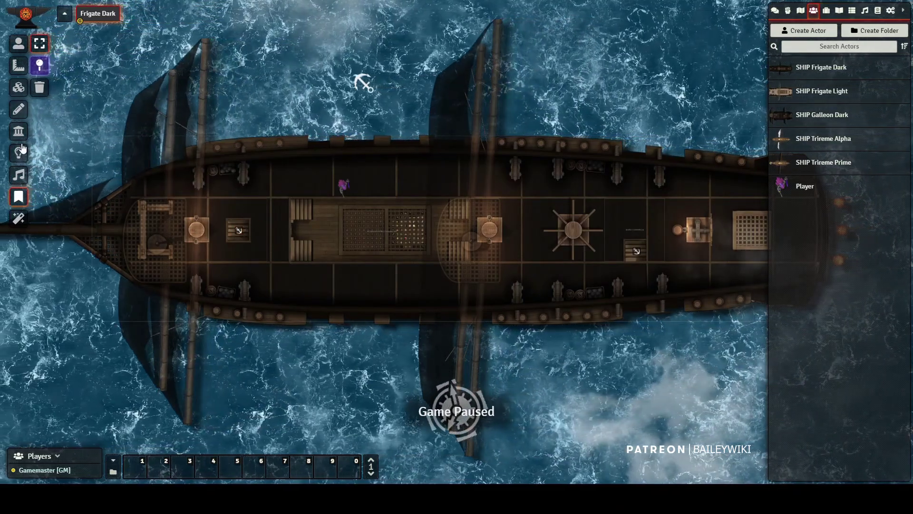
left_click(18, 130)
left_click(18, 109)
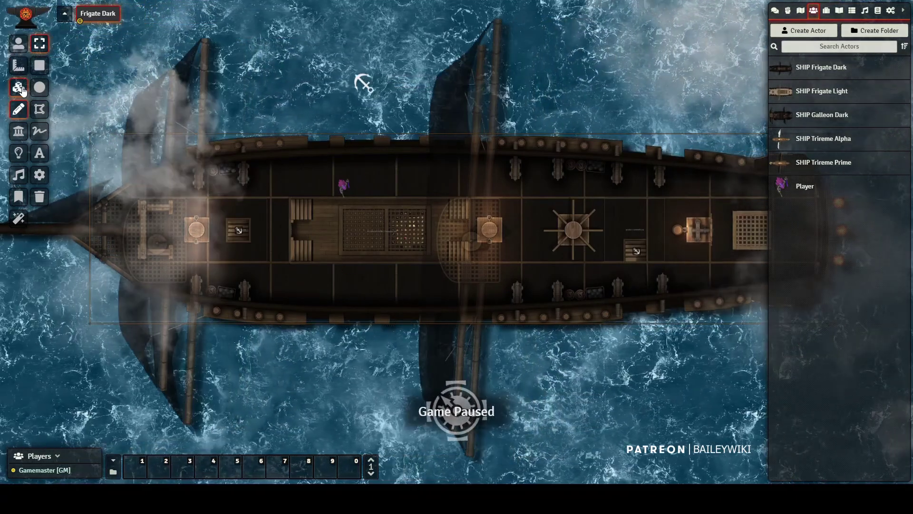
left_click(19, 88)
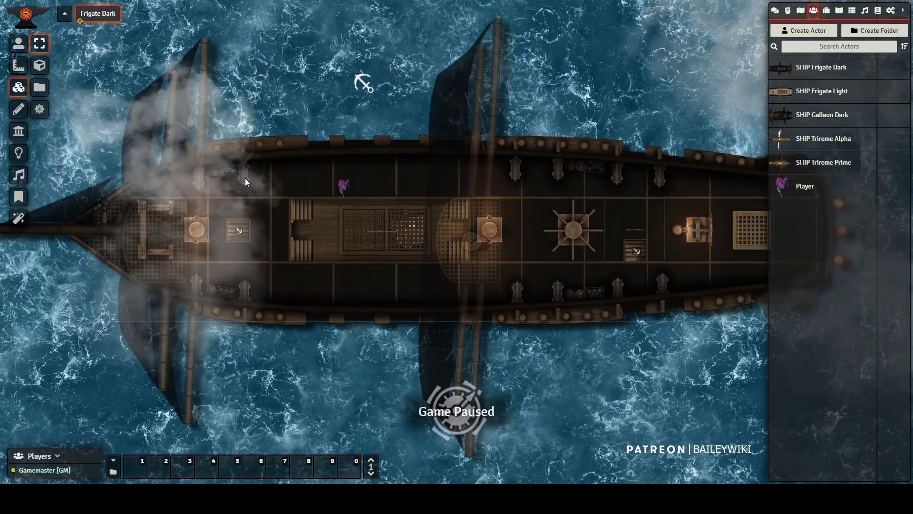
Move the anchor token slightly toward the bow to shift the whole ship, and undo that move
left_click(19, 44)
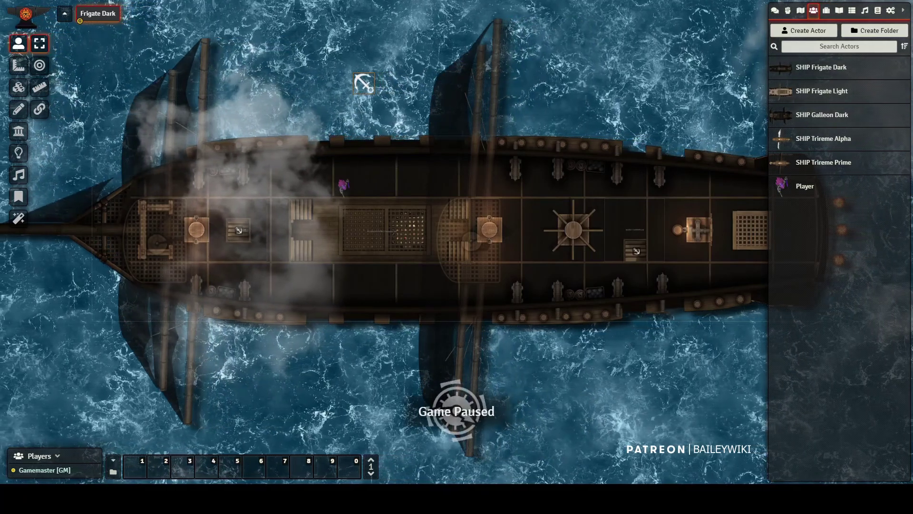
left_click_drag(365, 88, 343, 87)
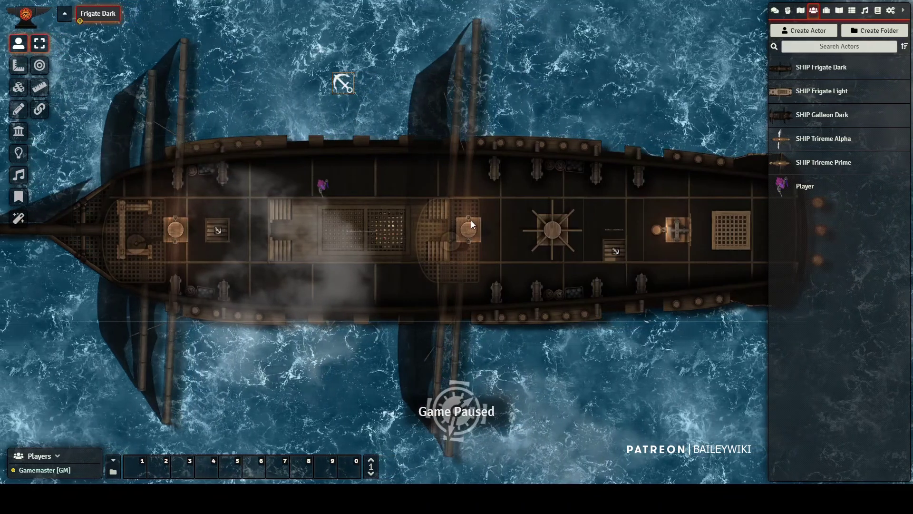
key("ctrl+z")
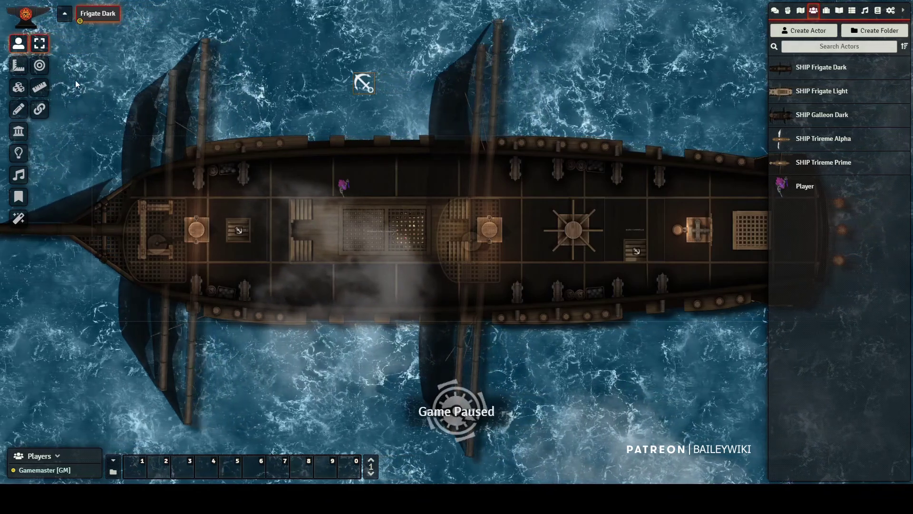
Walk the Player token across the upper deck onto the forward midship stairs to take it below deck, and deselect it
left_click(342, 187)
key("Up")
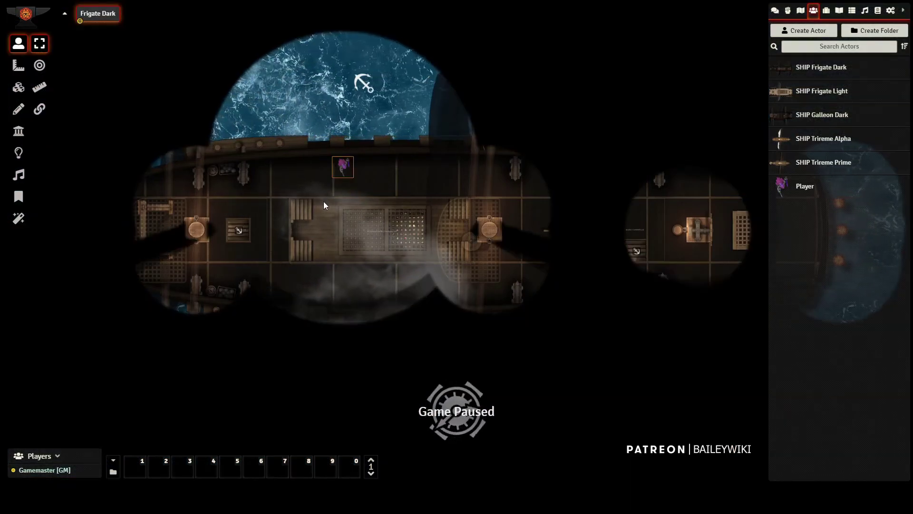
key("Left")
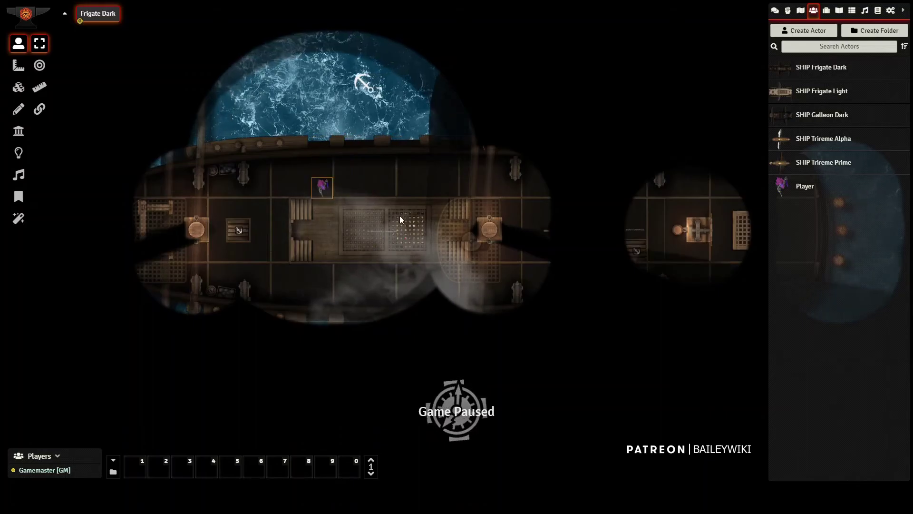
key("Down")
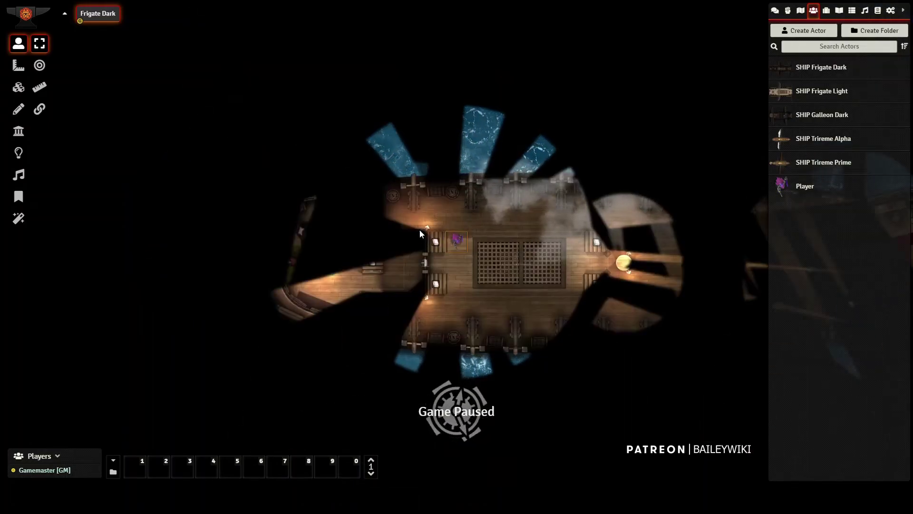
left_click(499, 222)
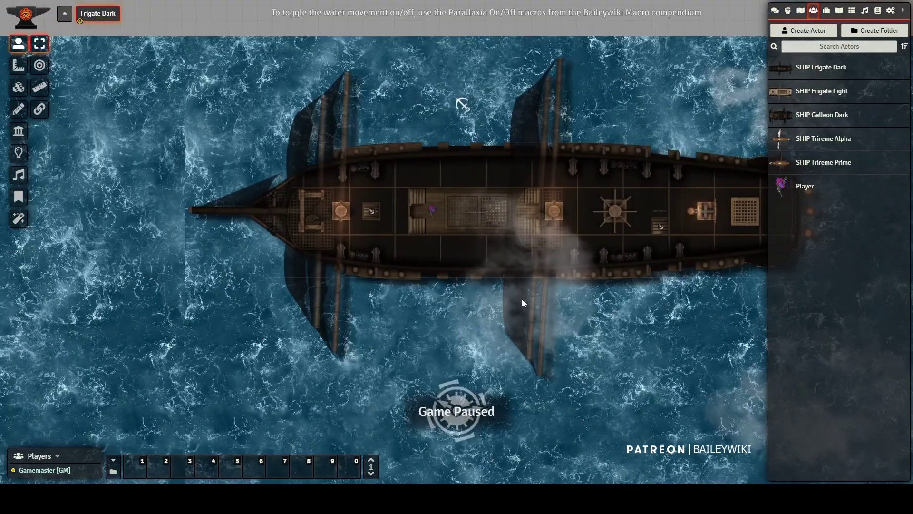
Compare the Player token's position on the frigate's lower deck with its copy on the upper deck
left_click_drag(592, 443, 580, 98)
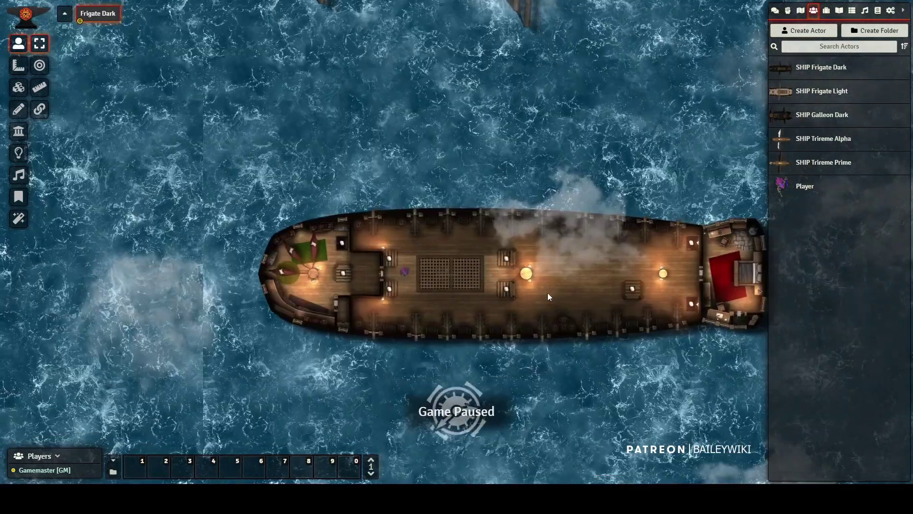
left_click_drag(555, 284, 568, 268)
scroll(418, 262, "up", 3)
scroll(418, 261, "up", 10)
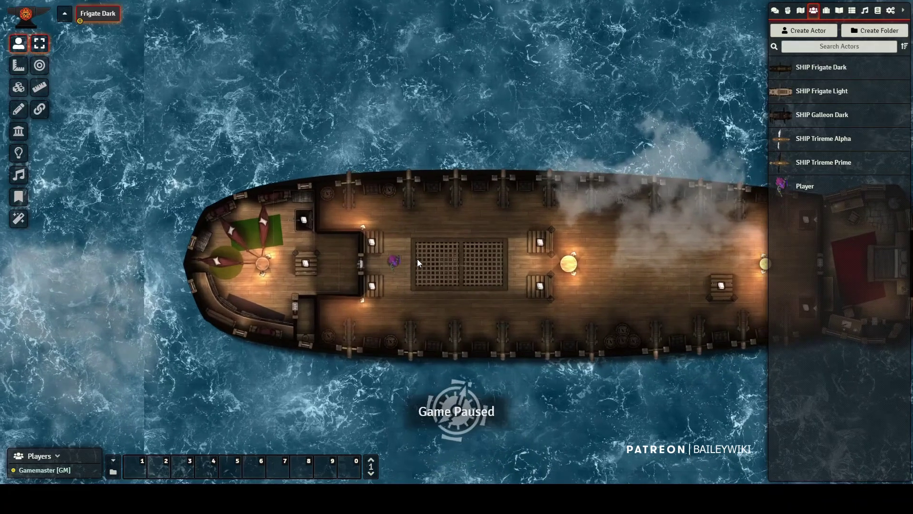
scroll(398, 282, "up", 2)
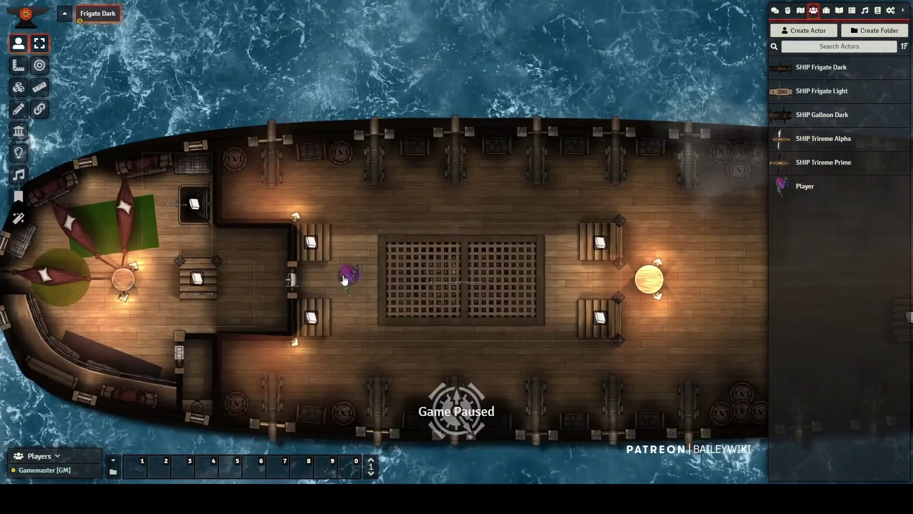
left_click_drag(458, 336, 527, 311)
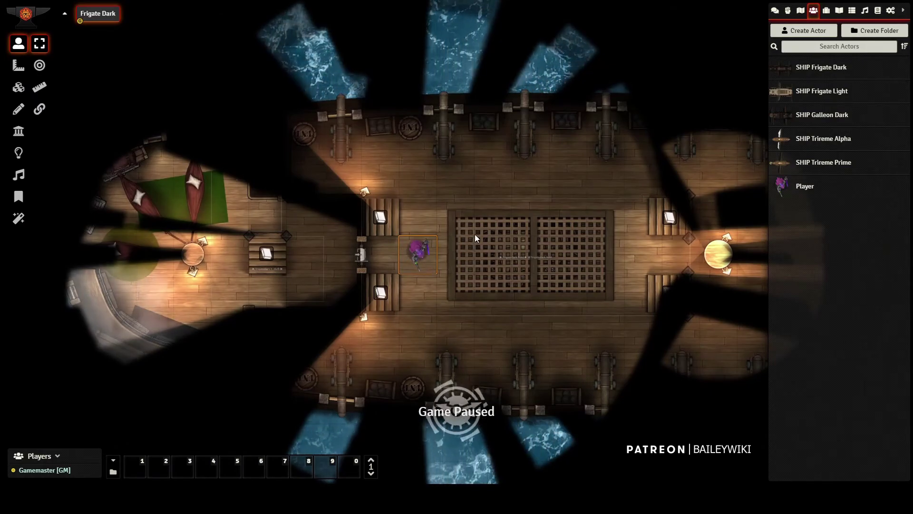
scroll(475, 234, "down", 8)
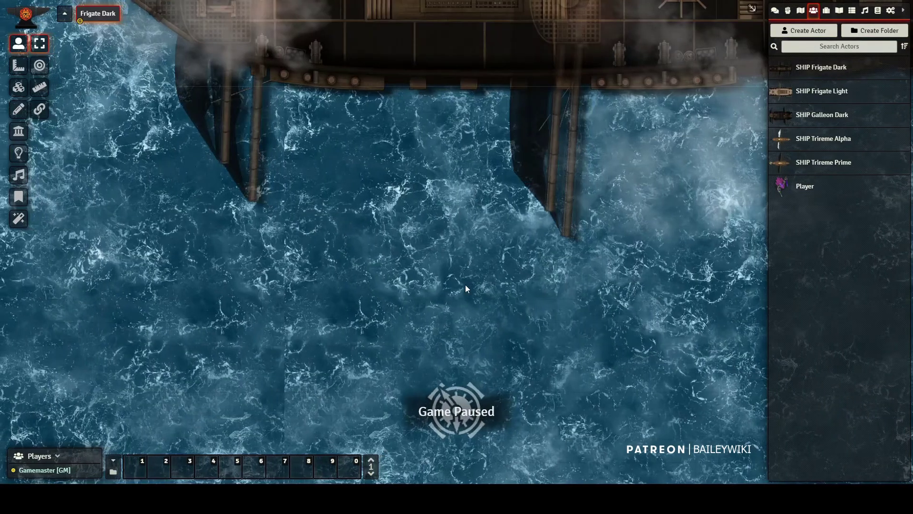
scroll(465, 289, "down", 5)
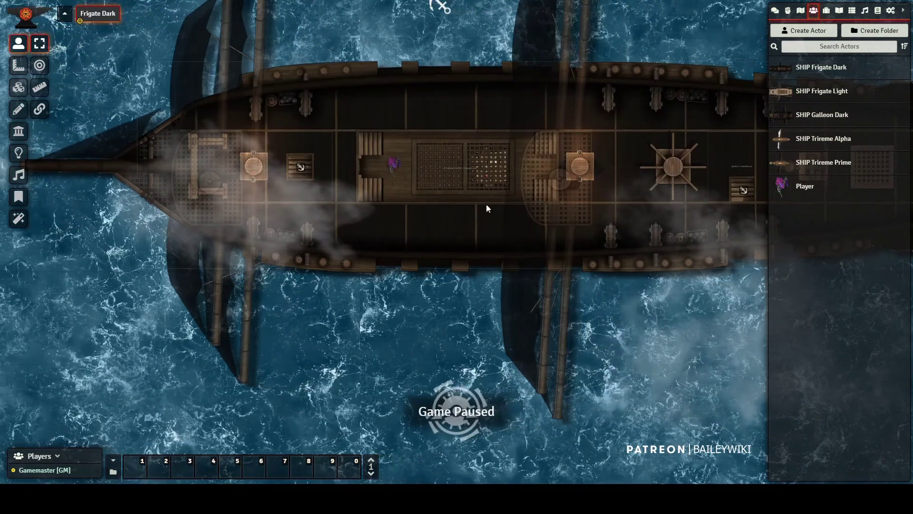
left_click_drag(662, 471, 663, 432)
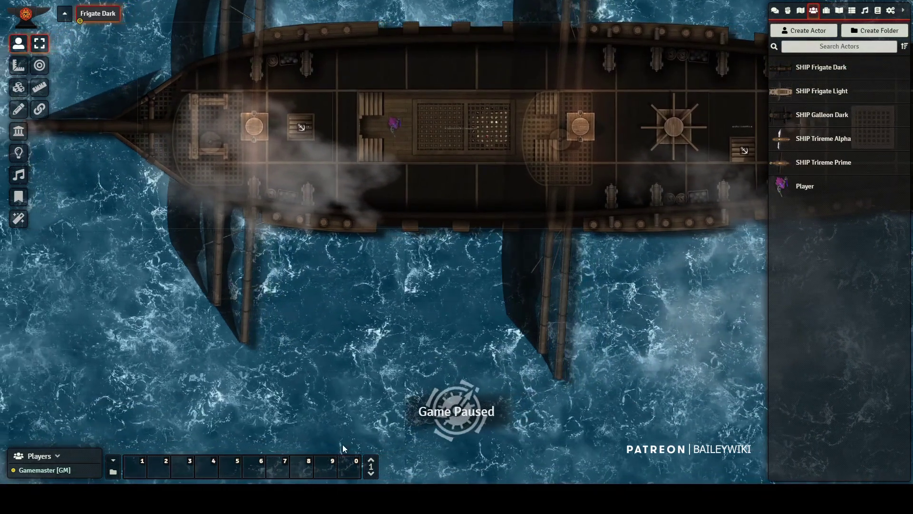
left_click_drag(623, 405, 644, 192)
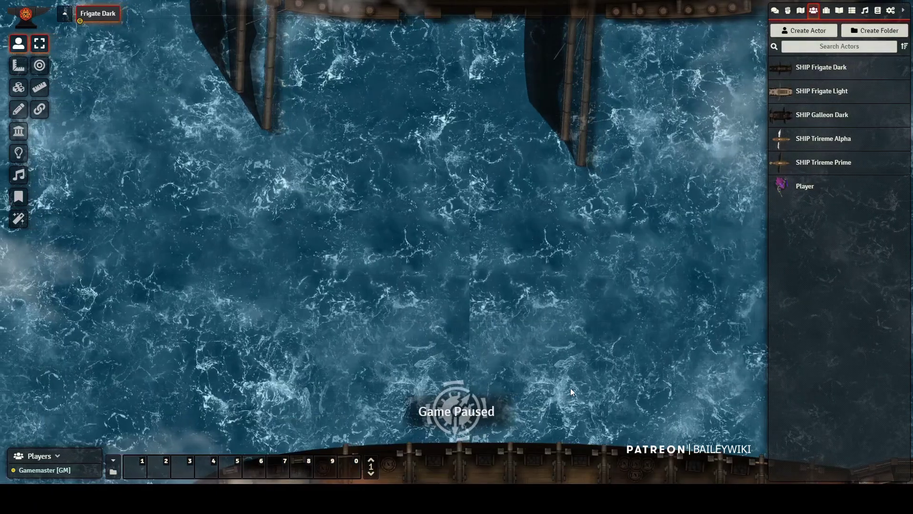
left_click_drag(570, 387, 557, 189)
left_click_drag(611, 268, 608, 261)
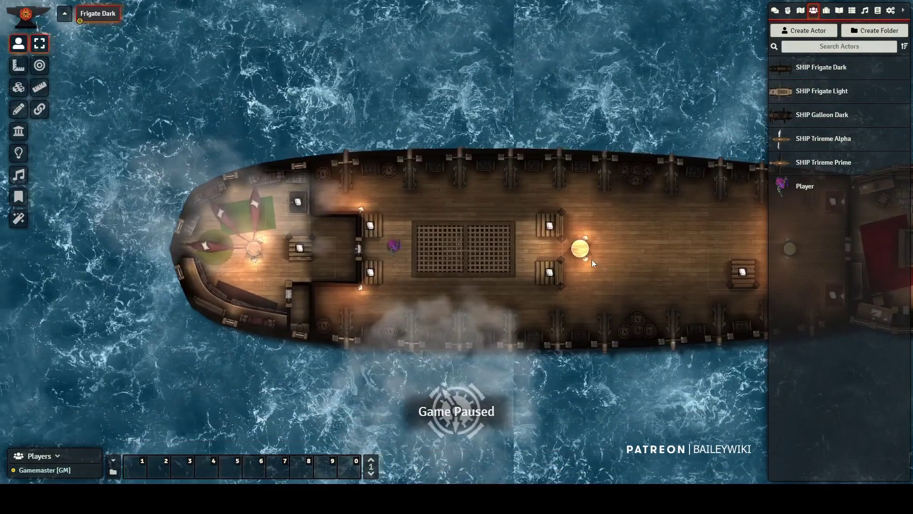
Take the Player token down the forward port stairs to the lowest deck and open the two small port cabin doors there
left_click(393, 246)
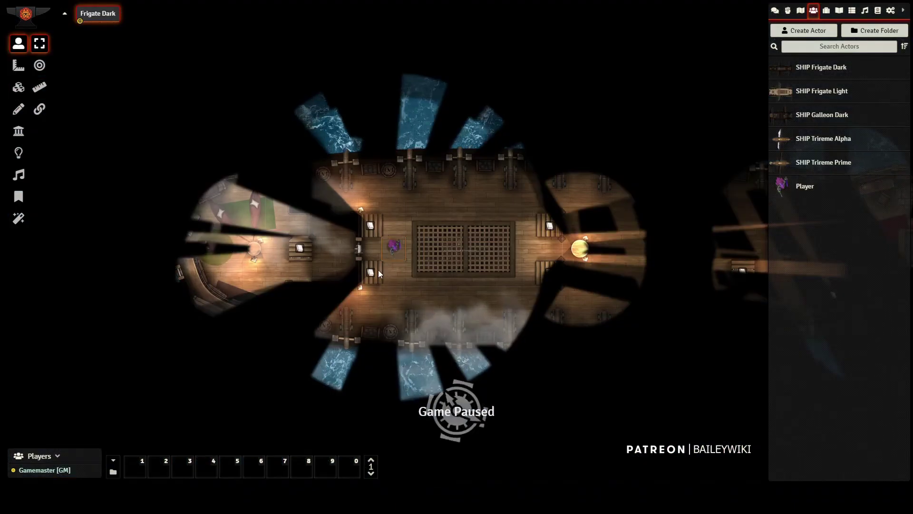
left_click(372, 272)
key("s")
key("s")
left_click(458, 300)
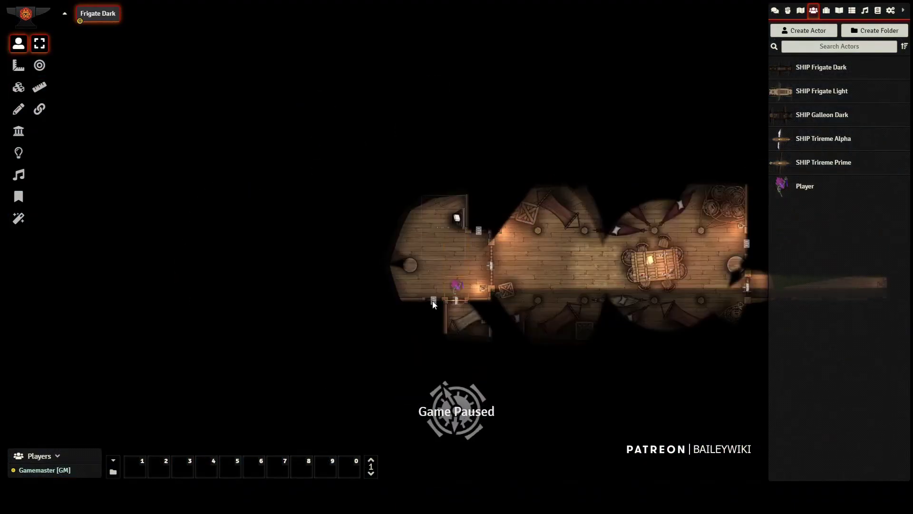
key("a")
left_click(433, 300)
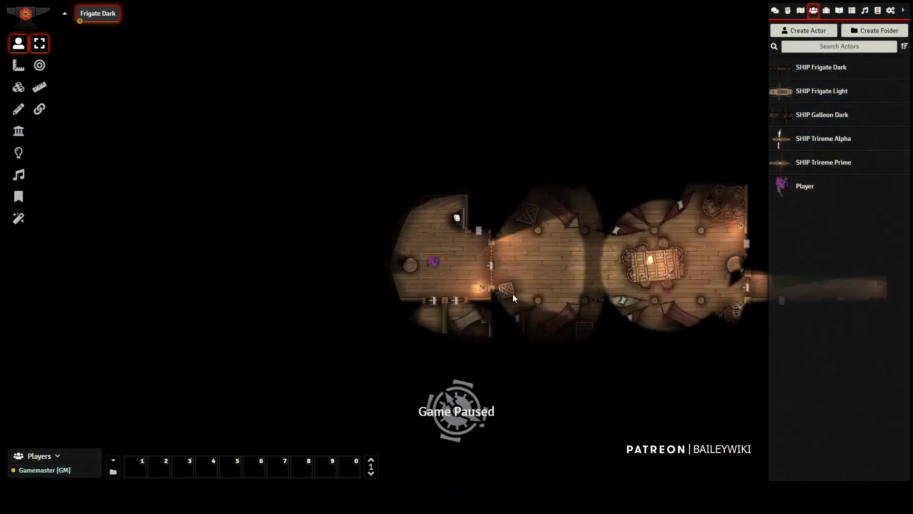
Walk the Player token aft through the crew quarters and around the dining table with the hammocks on both sides
key("d")
key("d")
key("d")
key("d")
key("d")
key("d")
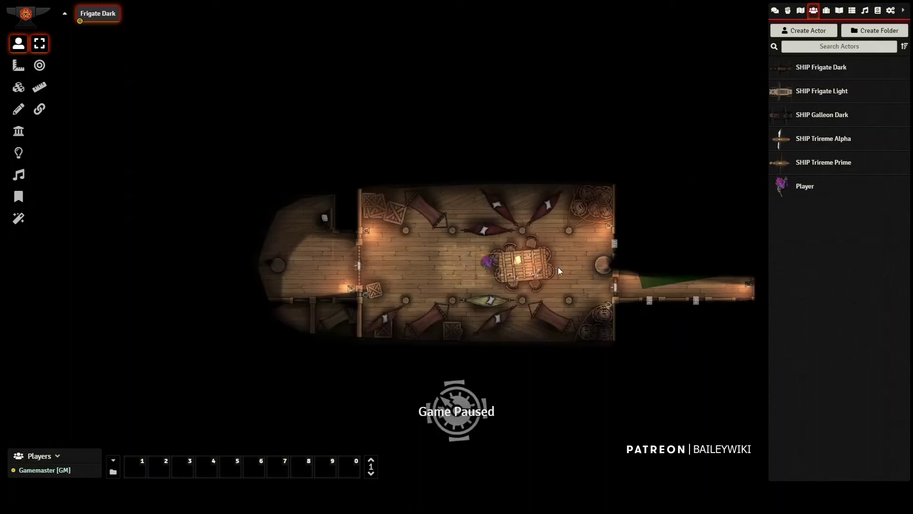
key("w")
key("d")
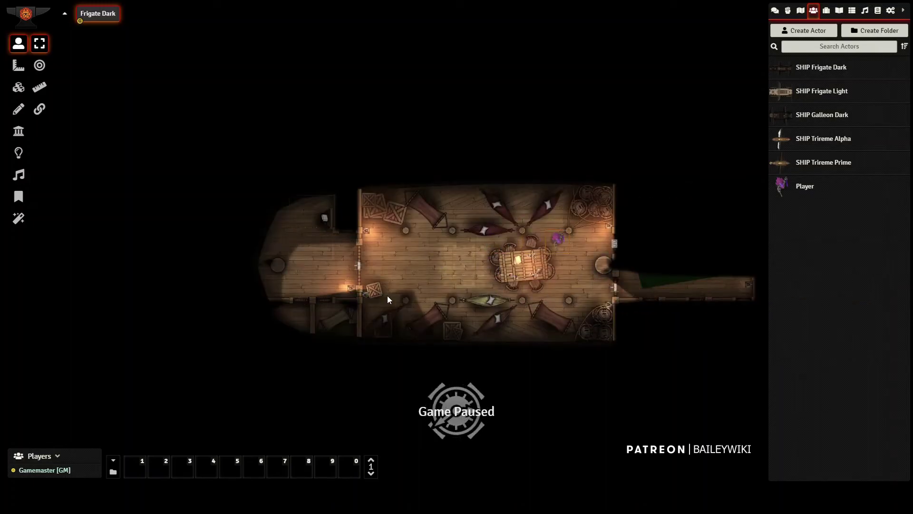
Open the starboard door in the crew quarters' aft bulkhead and move the Player token into the green-carpeted room
left_click_drag(387, 295, 319, 290)
key("d")
key("d")
left_click(407, 237)
key("d")
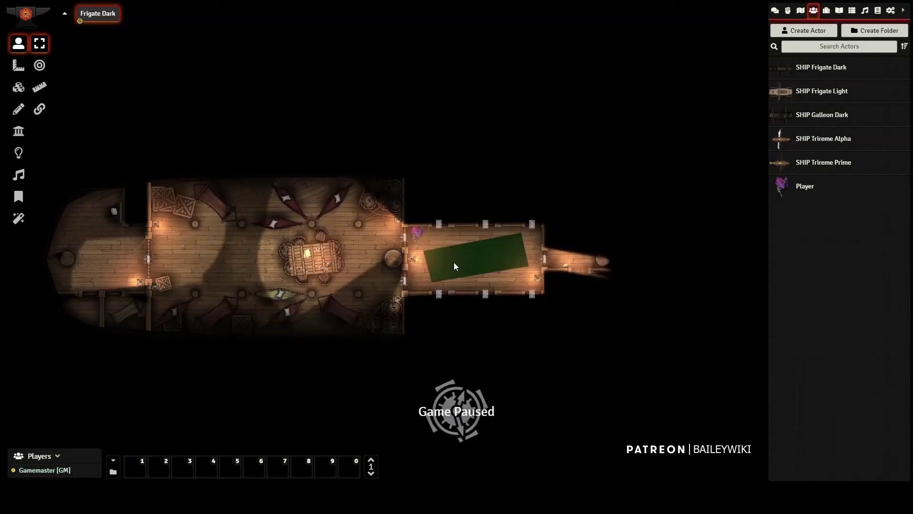
key("d")
Walk the Player token aft through the carpeted room, opening the three starboard cabin doors along the way
left_click(438, 224)
key("d")
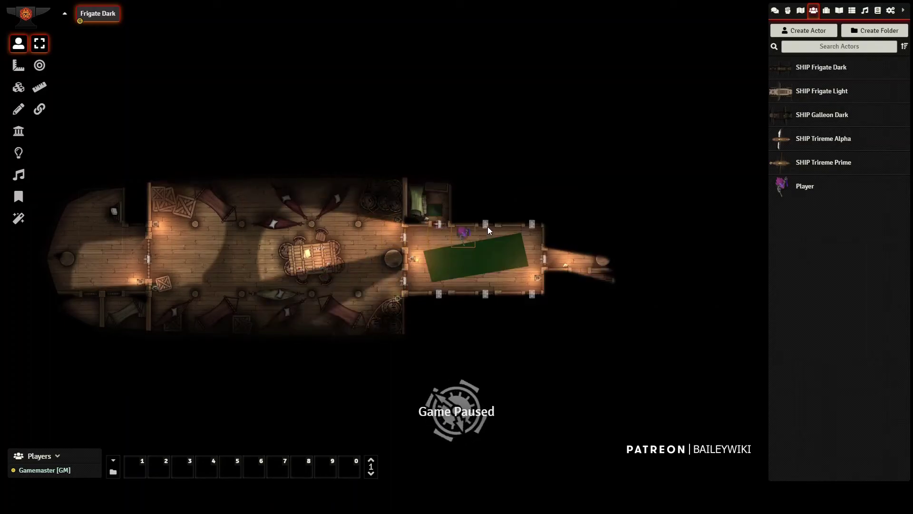
left_click(486, 224)
key("d")
key("d")
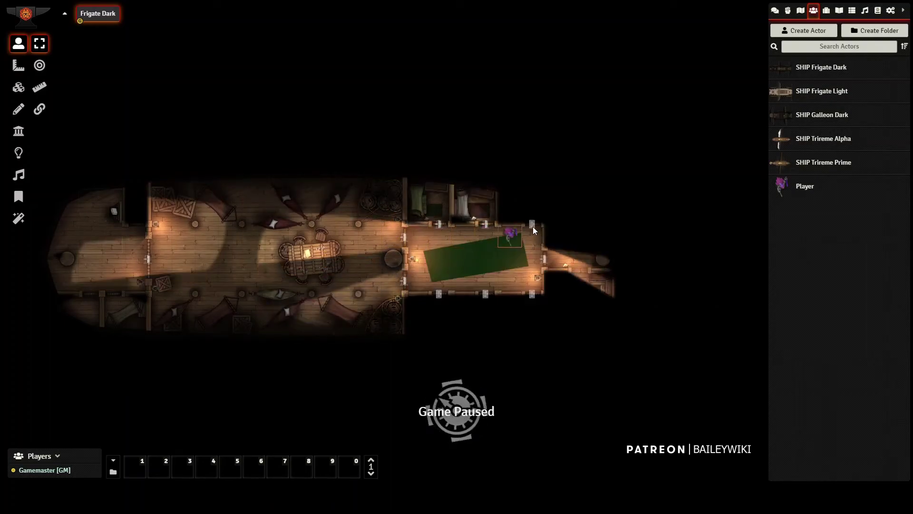
left_click(546, 254)
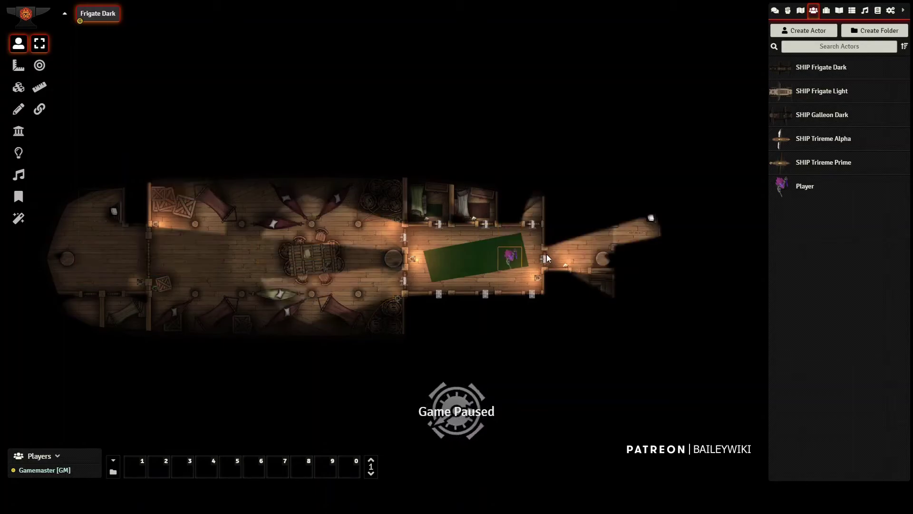
Walk the Player token through the aft doorway past the galley and take the aft stairs up to the top deck
key("d")
key("s")
key("d")
key("d")
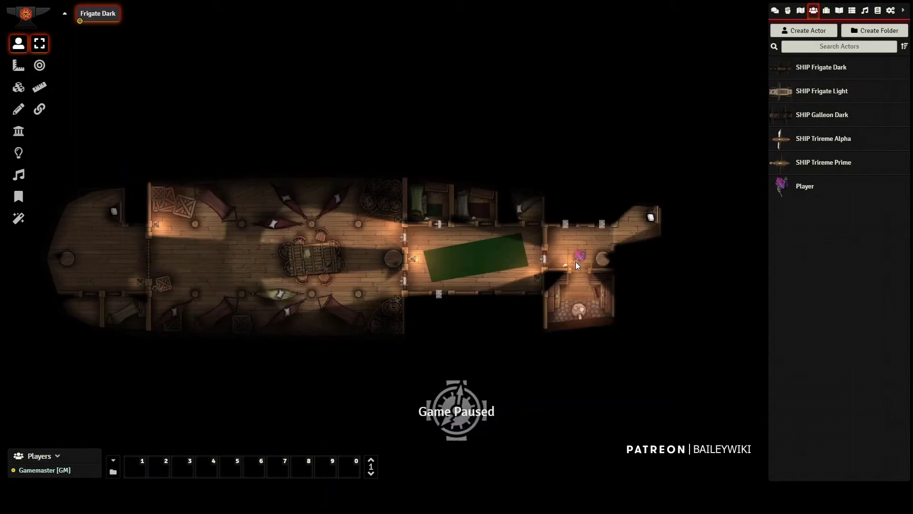
key("s")
key("w")
key("w")
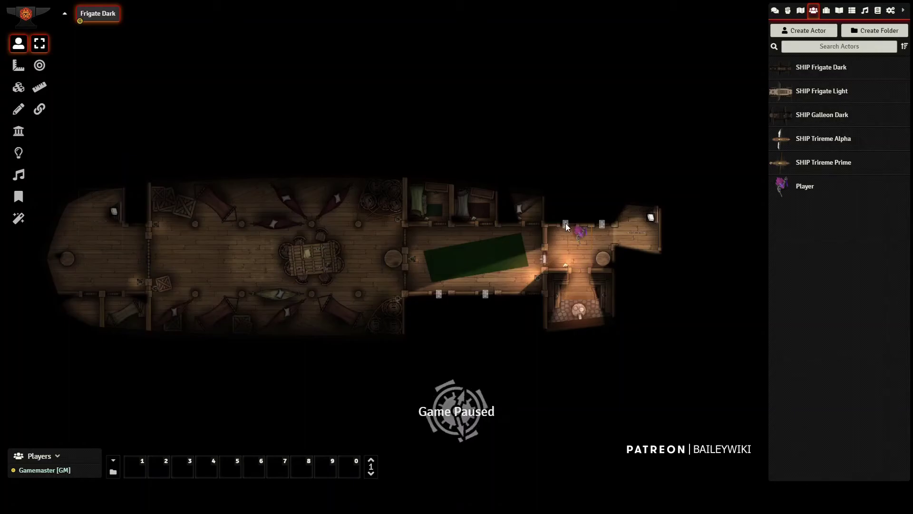
key("d")
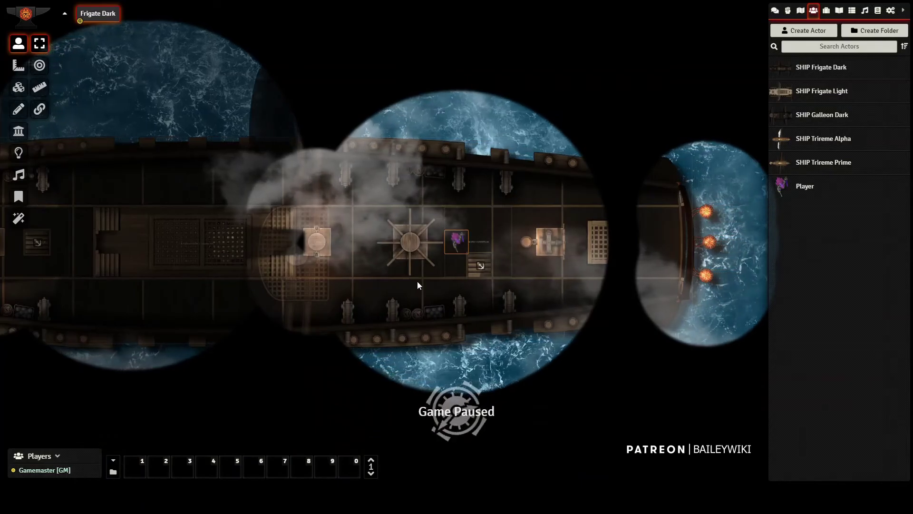
key("a+s")
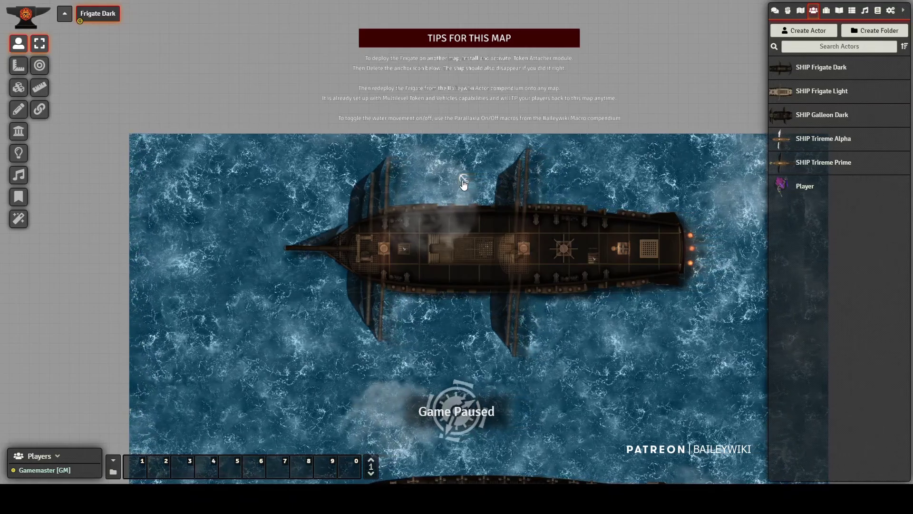
Delete the anchor token on the Frigate Dark map to remove the attached top-deck ship
left_click(463, 180)
key("Delete")
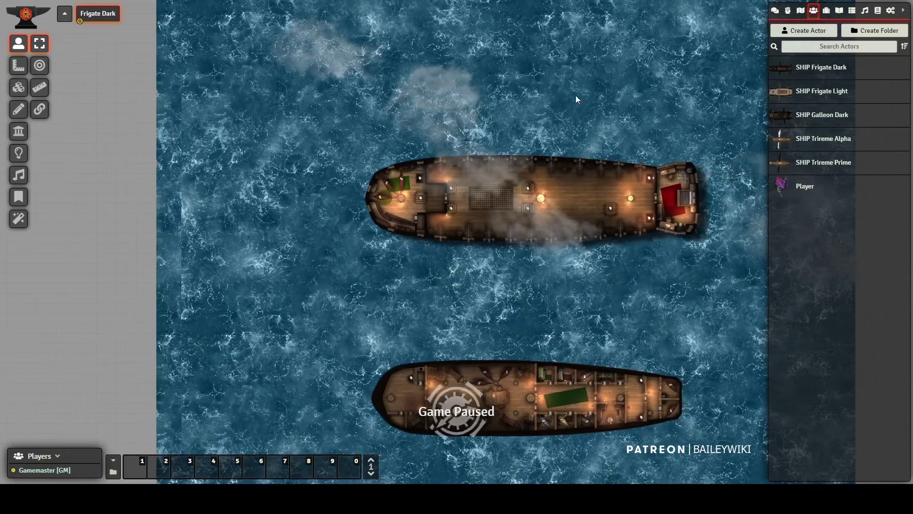
left_click_drag(594, 161, 581, 384)
Switch to the Ocean2 70x70 scene and show the whole stretch of water
left_click(801, 10)
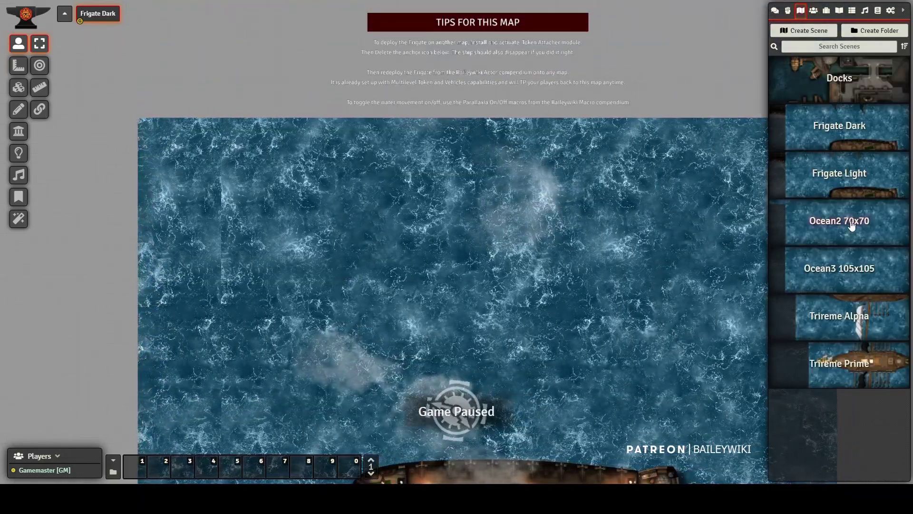
left_click(852, 226)
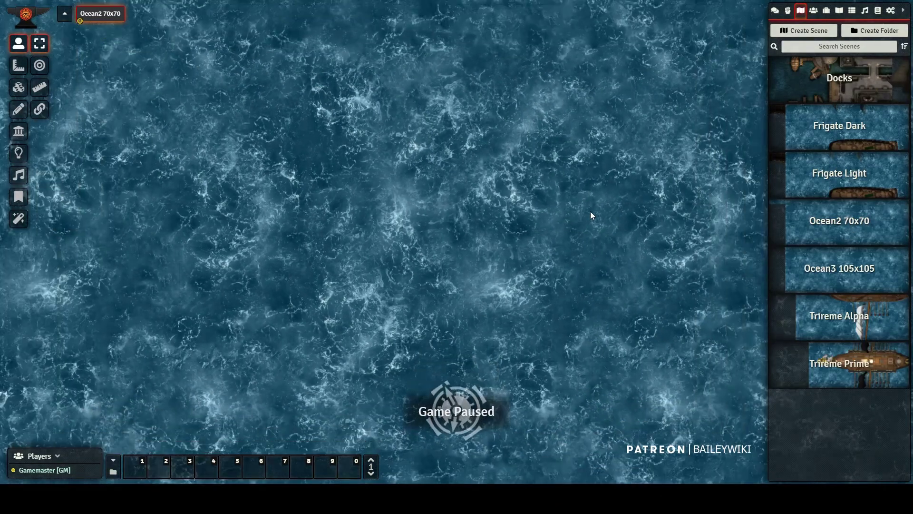
scroll(590, 212, "down", 5)
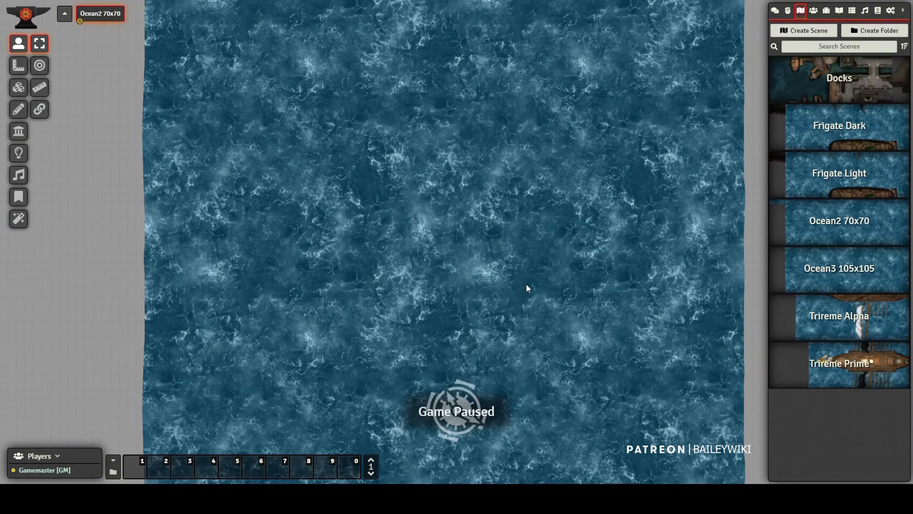
scroll(557, 261, "down", 1)
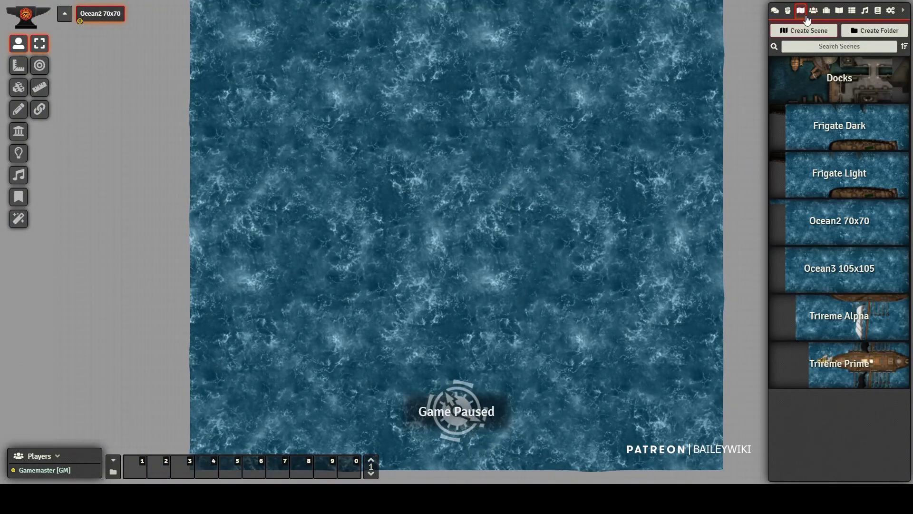
Place the SHIP Frigate Dark actor in the middle of the ocean and a Player token on its deck
left_click(814, 11)
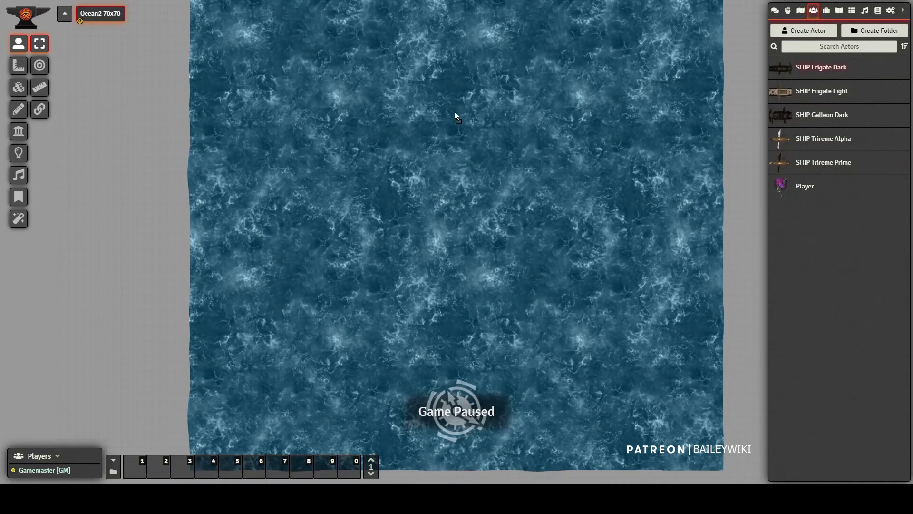
key("ctrl+v")
scroll(395, 352, "up", 3)
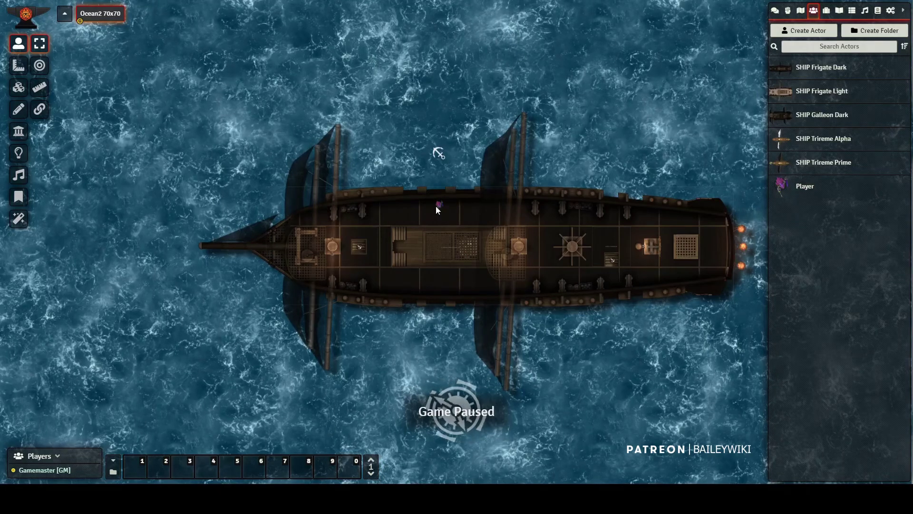
Shift the whole frigate with the Player token aboard toward its bow and slightly to port using the anchor token
left_click(437, 205)
left_click(551, 238)
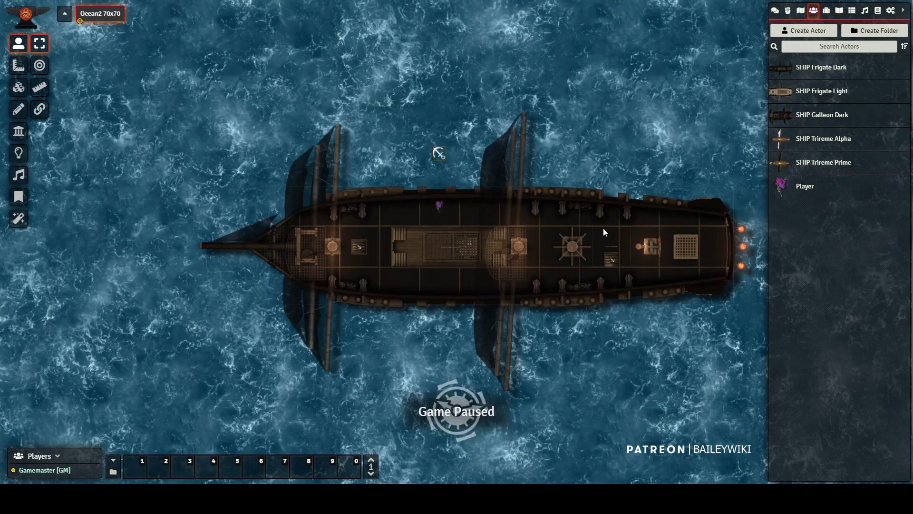
key("Right")
key("Right")
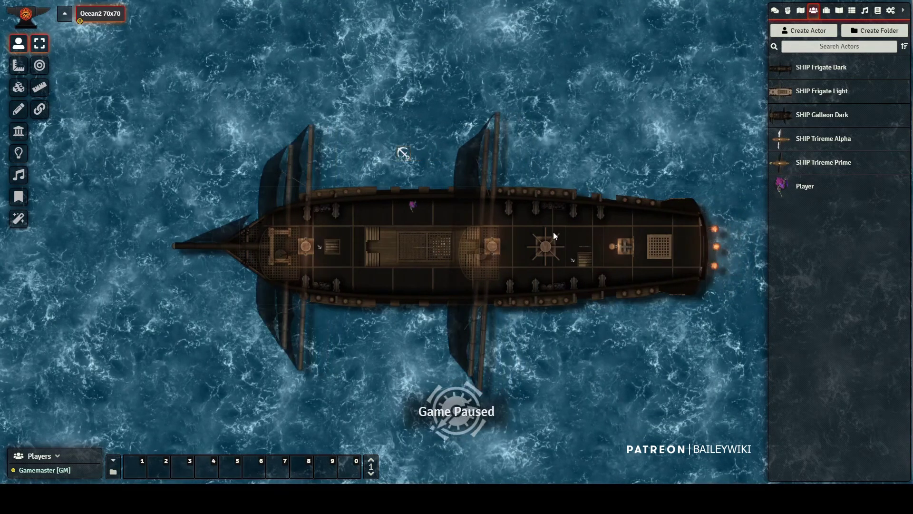
key("Right")
key("Right")
key("Up")
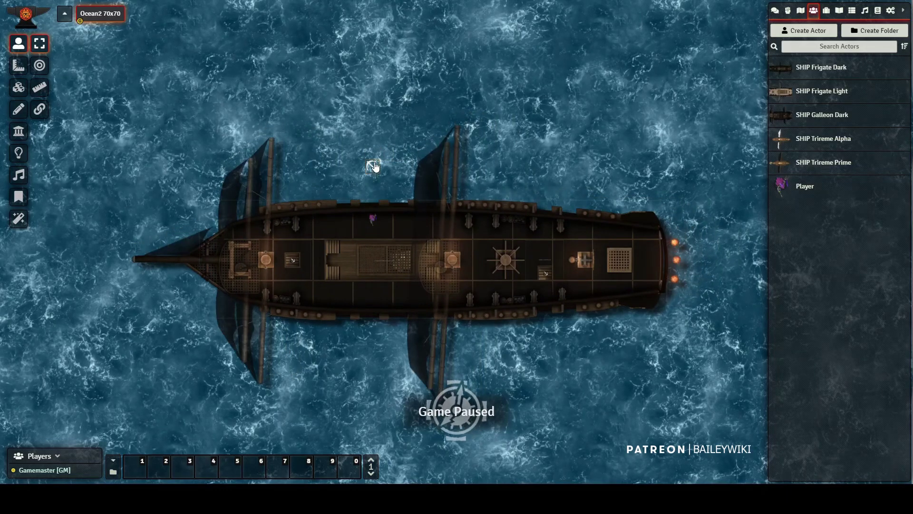
Rotate the frigate counterclockwise around its anchor token and turn it back to its horizontal heading
scroll(377, 168, "up", 2)
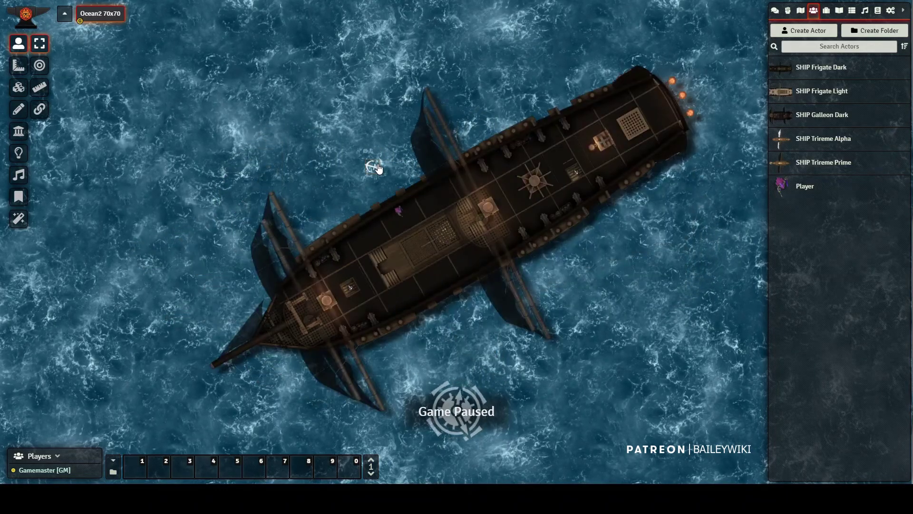
scroll(377, 168, "up", 2)
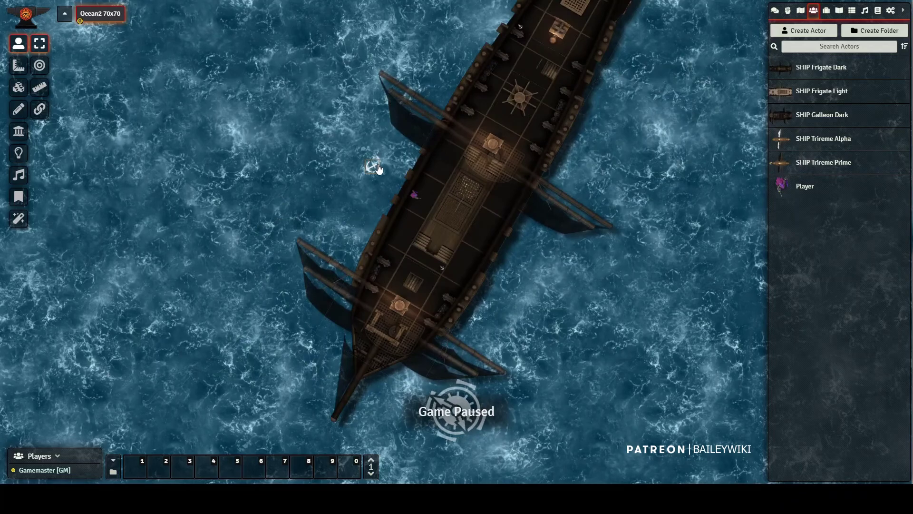
scroll(377, 168, "up", 1)
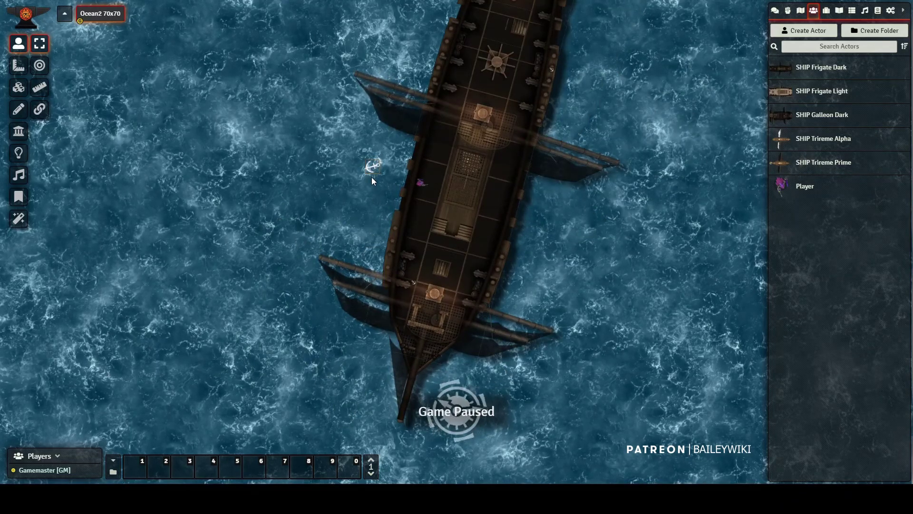
scroll(372, 178, "down", 1)
scroll(371, 179, "down", 2)
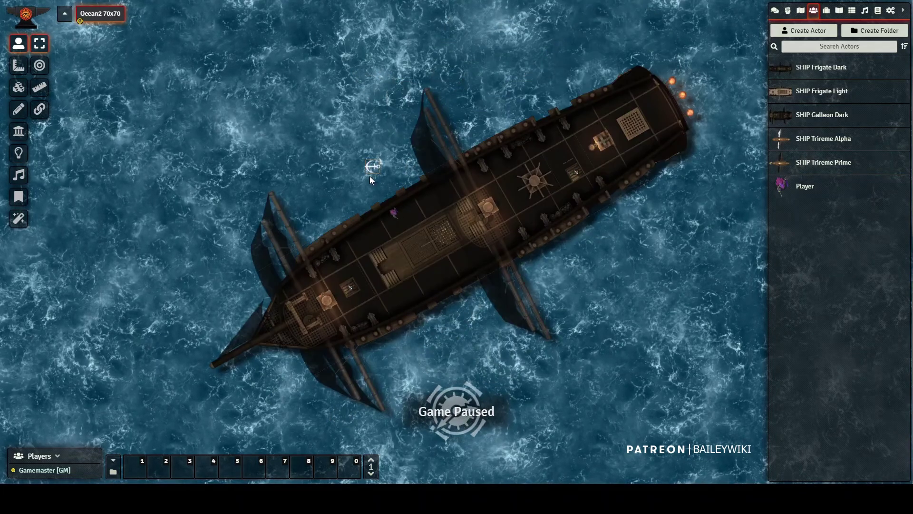
scroll(371, 179, "down", 2)
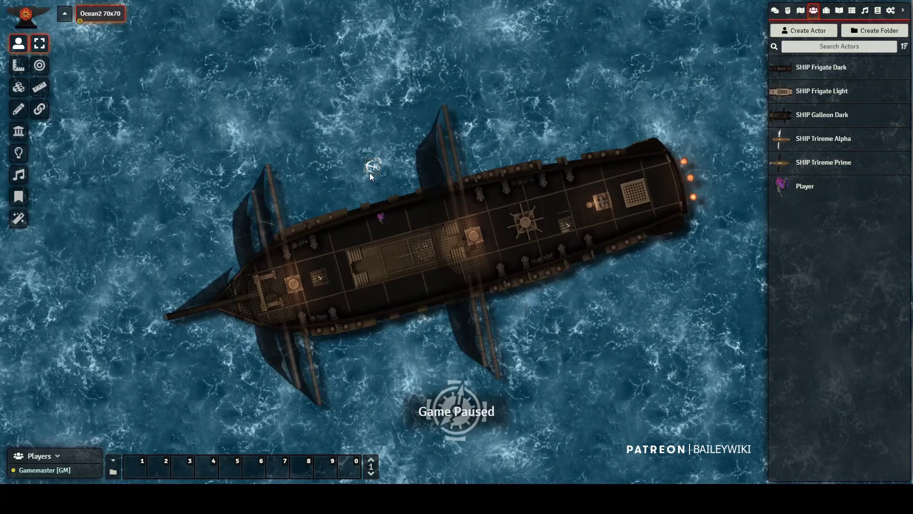
scroll(371, 179, "down", 1)
scroll(371, 178, "down", 1)
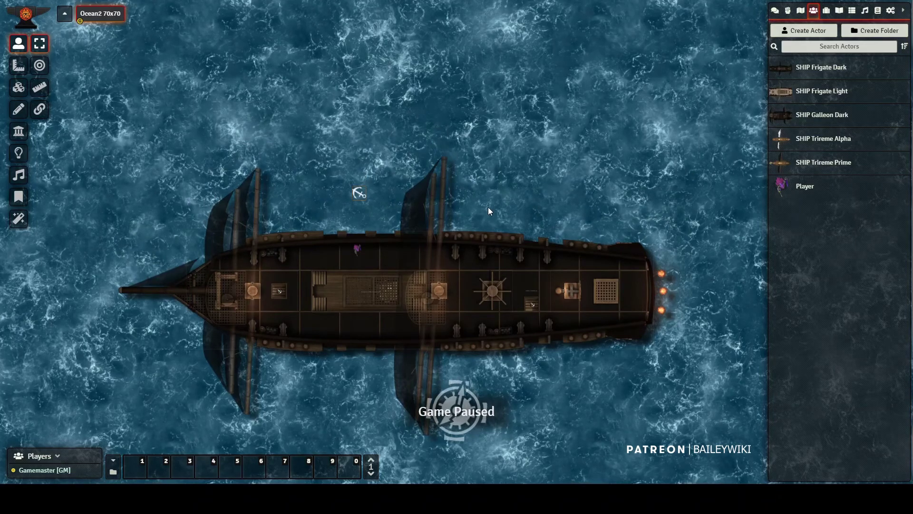
Move the Player token from the frigate's side deck onto the midship opening and deselect it
left_click(357, 250)
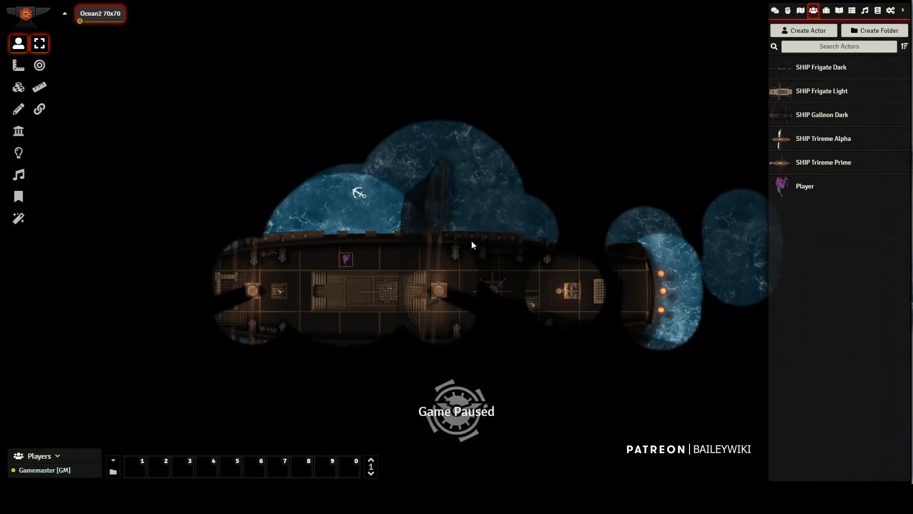
left_click(448, 250)
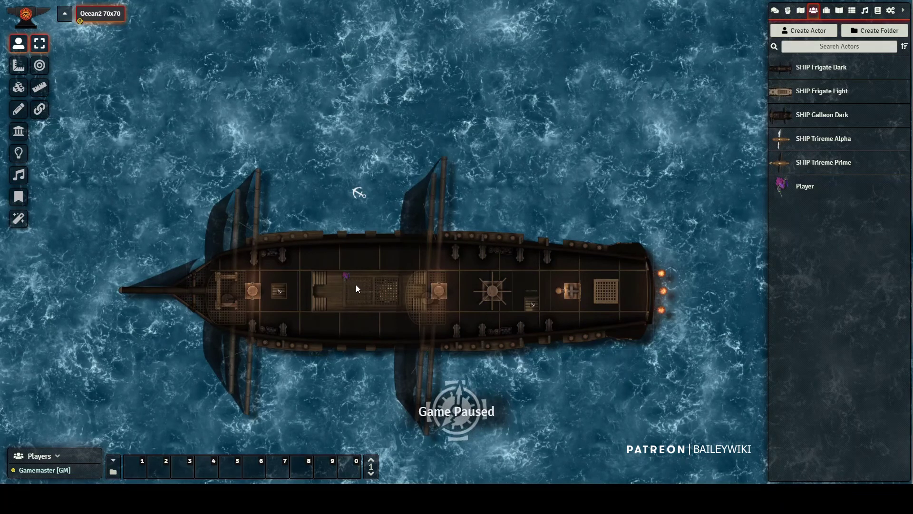
Look for the Player token's copy on the lower deck in the Frigate Dark scene, and return to Ocean2 70x70
left_click(800, 11)
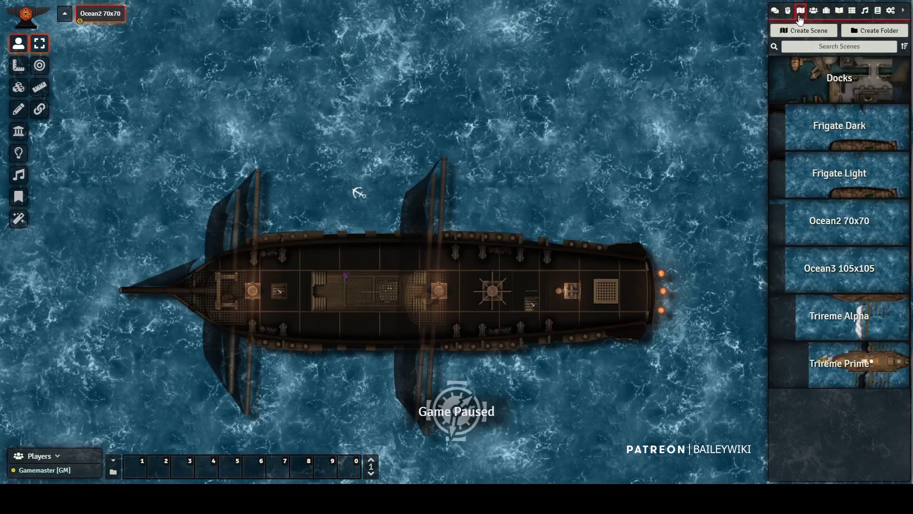
left_click(836, 130)
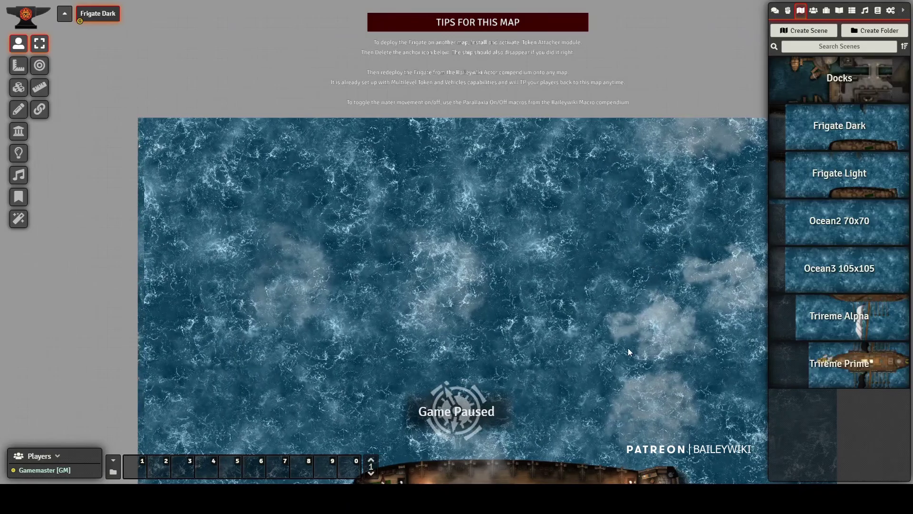
scroll(631, 346, "down", 3)
left_click_drag(631, 346, 623, 159)
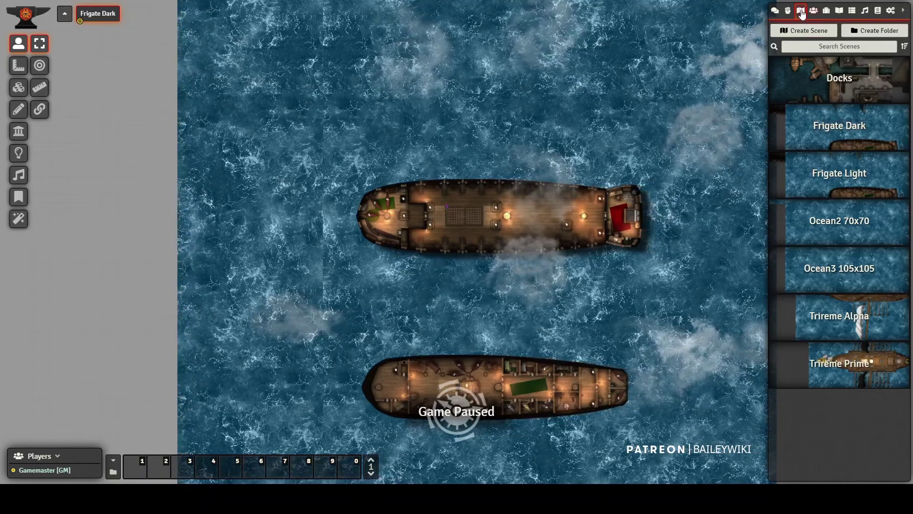
left_click(849, 264)
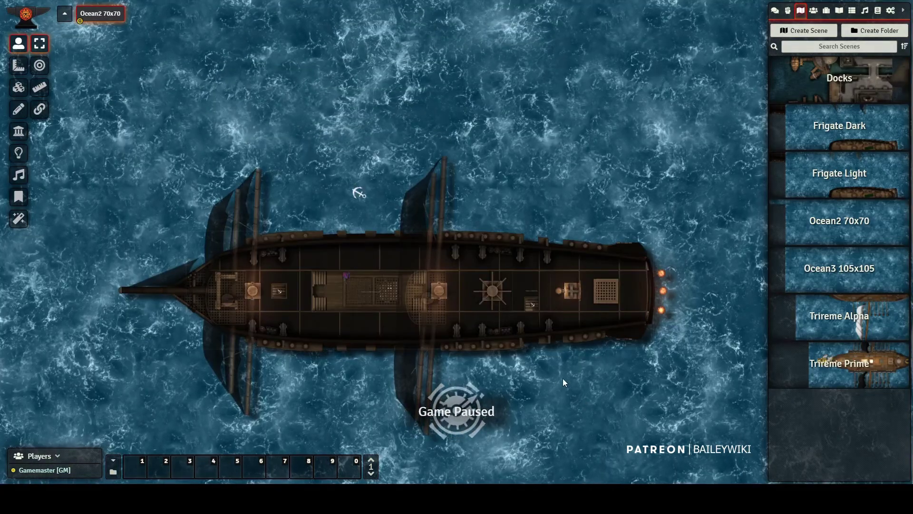
Remove the frigate with the Player token aboard from the Ocean2 70x70 scene using its anchor token
scroll(574, 390, "down", 1)
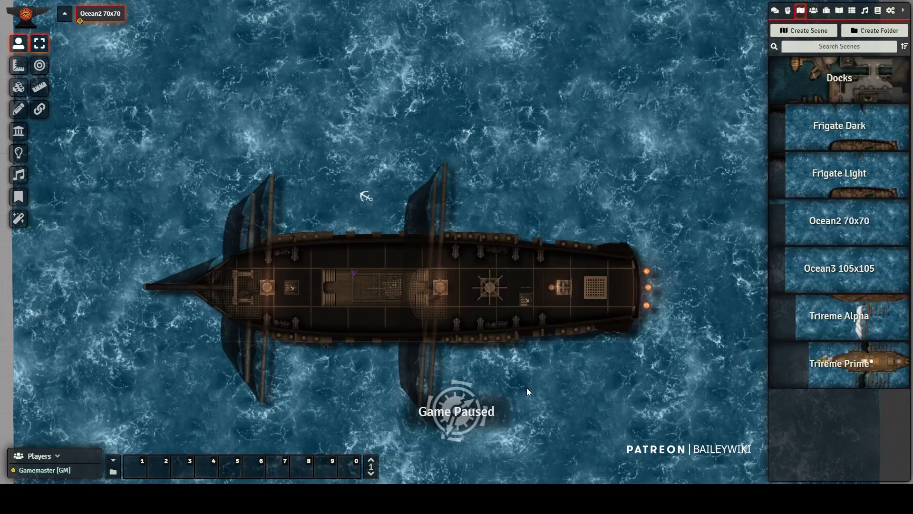
scroll(527, 392, "down", 1)
left_click_drag(530, 323, 516, 253)
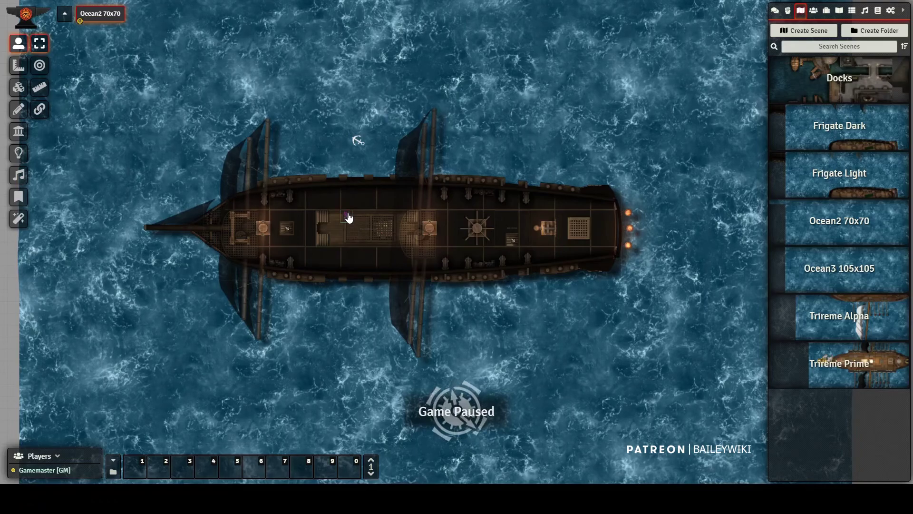
left_click(357, 141)
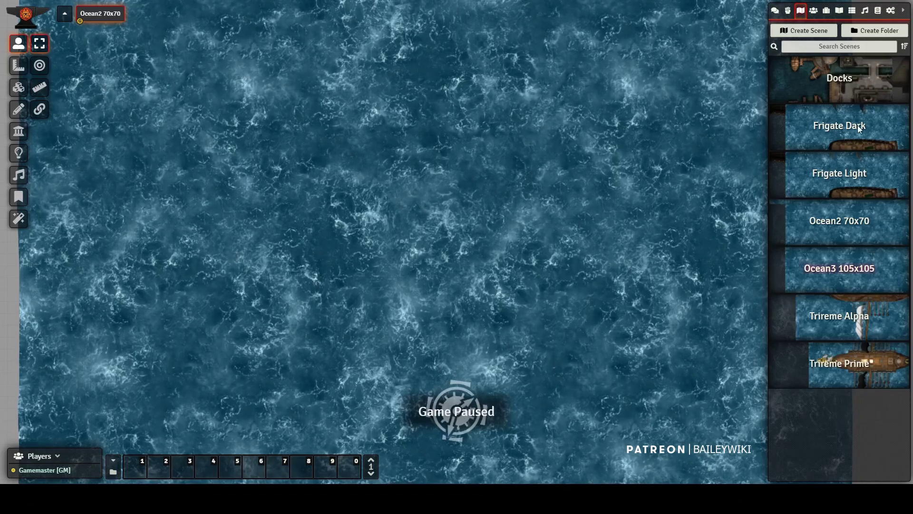
Open the Docks scene and deploy SHIP Frigate Dark on the water near the lower pier
left_click(814, 97)
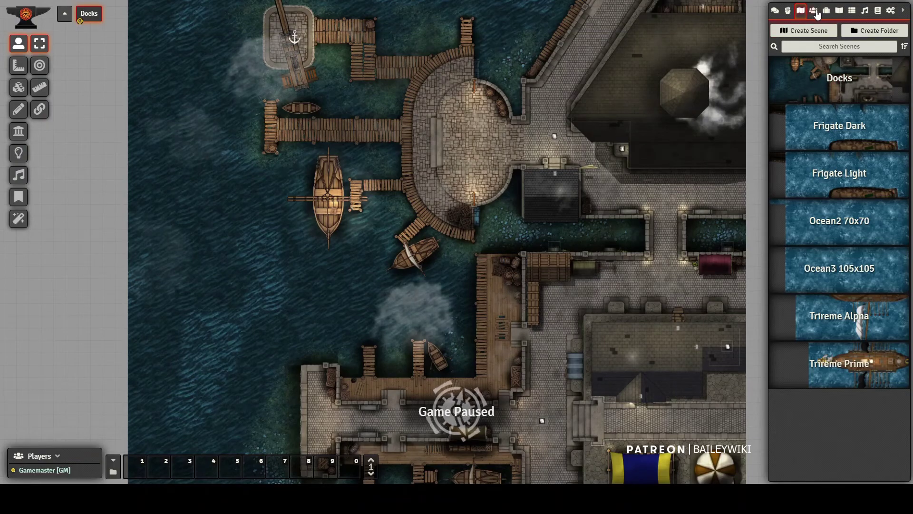
left_click(813, 10)
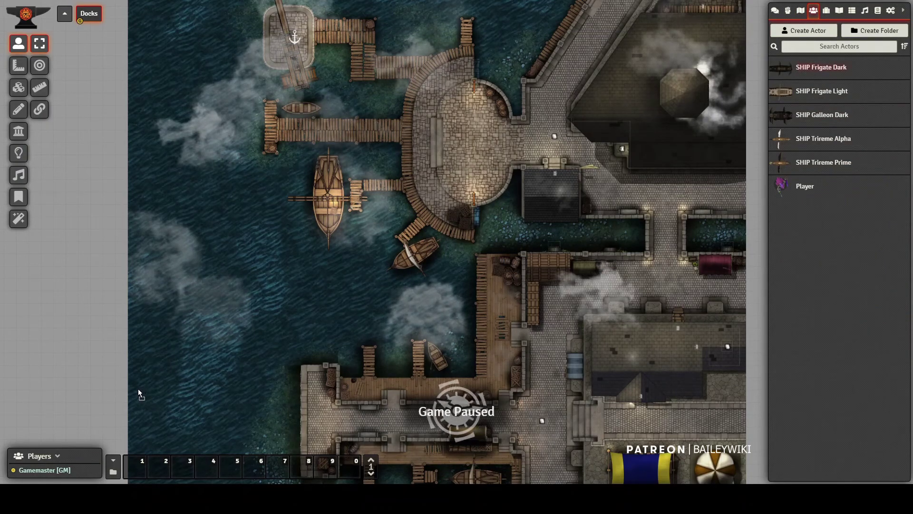
key("ctrl+v")
left_click_drag(323, 272, 354, 200)
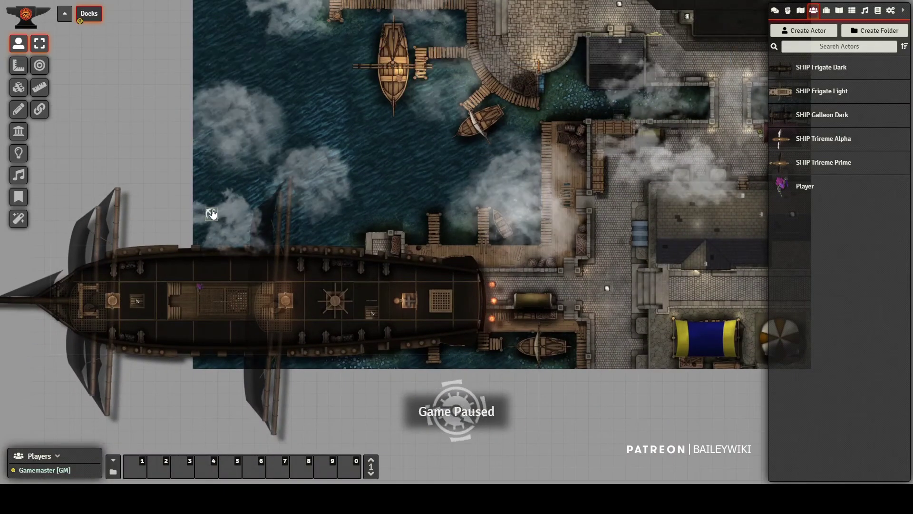
Rotate the frigate around its anchor token until the bow points up, and position the ship alongside the end of the stone pier
scroll(229, 215, "up", 2)
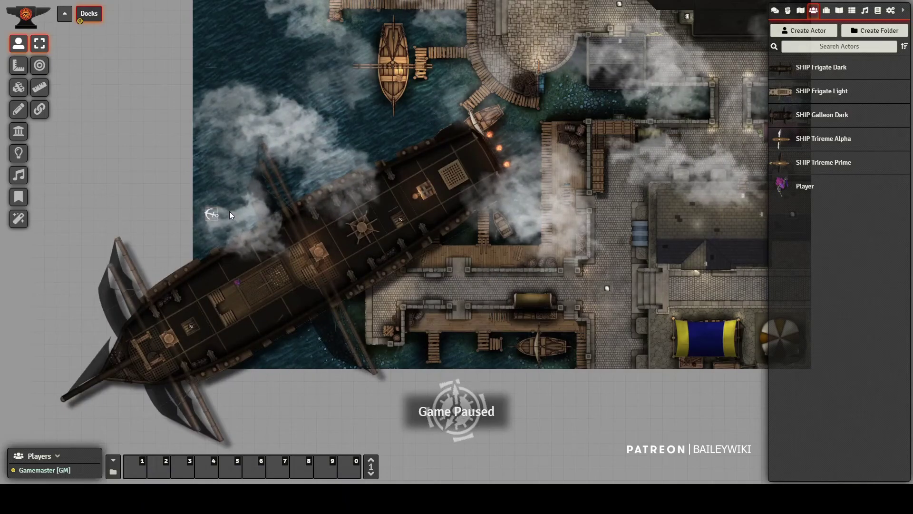
scroll(230, 224, "down", 2)
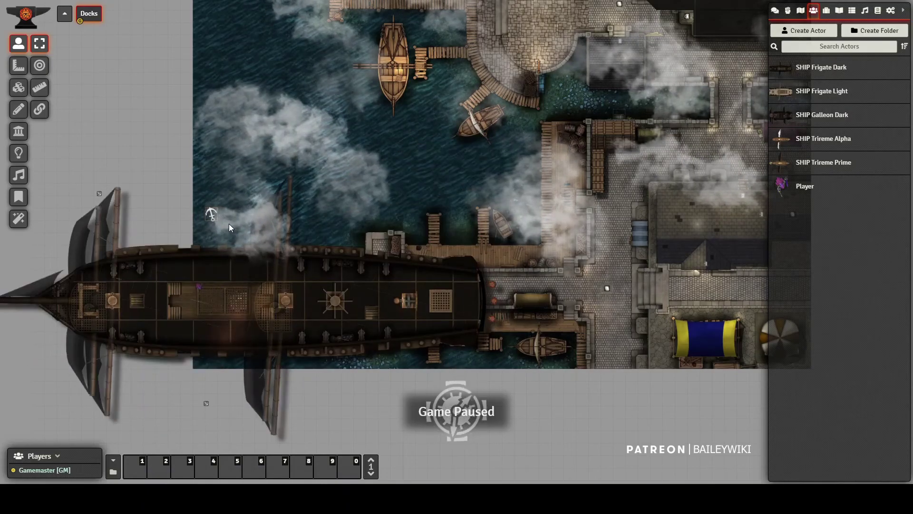
scroll(229, 224, "down", 1)
scroll(229, 223, "down", 5)
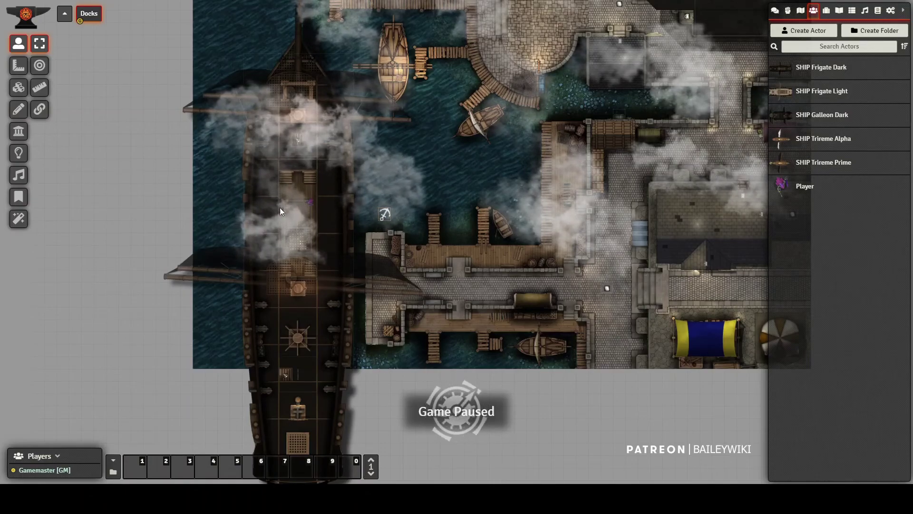
Examine the Player token on the docked frigate, check the matching lower deck in the Frigate Dark scene, and return to Docks
left_click_drag(456, 160, 463, 197)
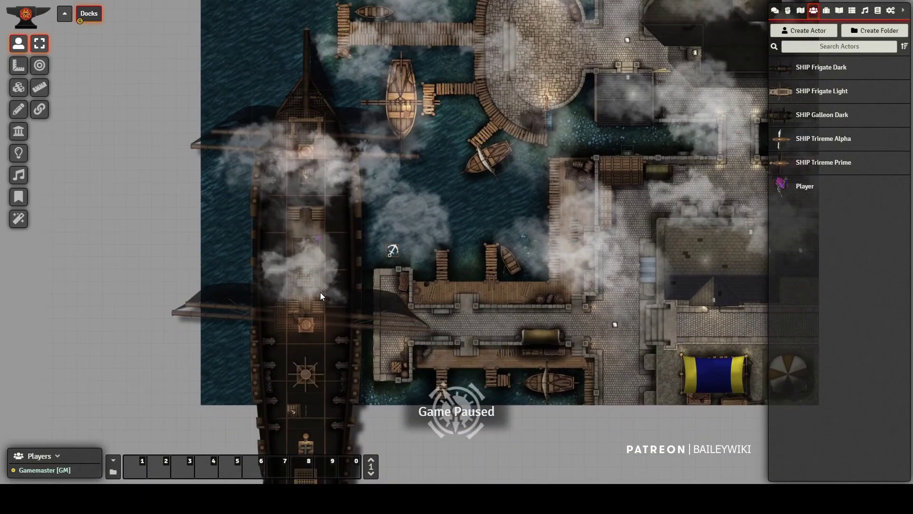
scroll(268, 252, "up", 5)
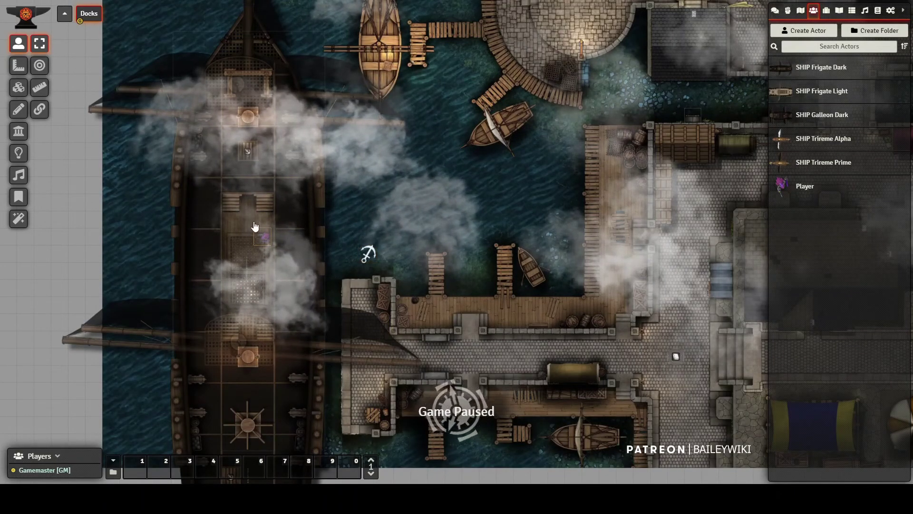
left_click(801, 10)
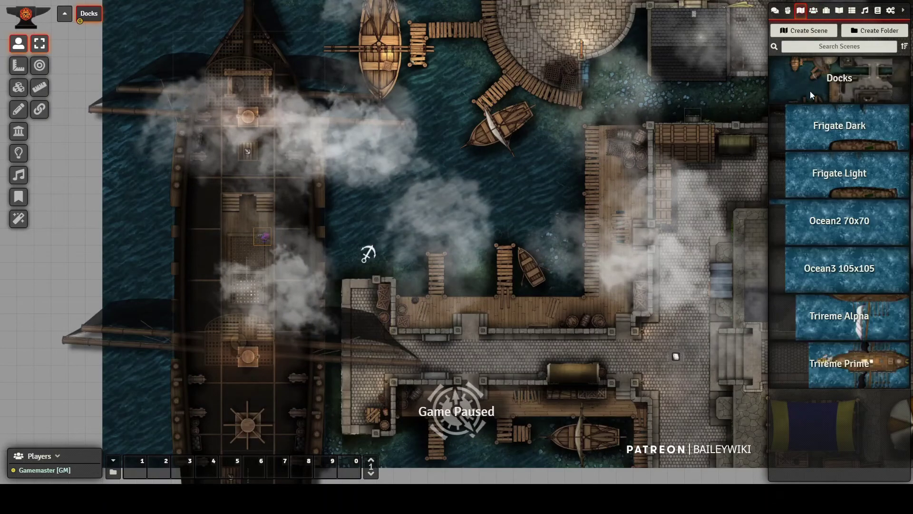
left_click(842, 127)
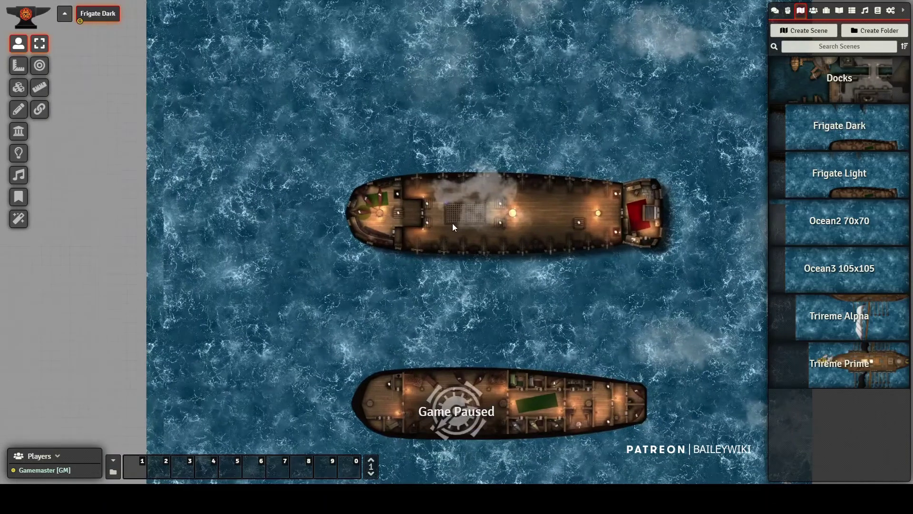
scroll(452, 223, "up", 5)
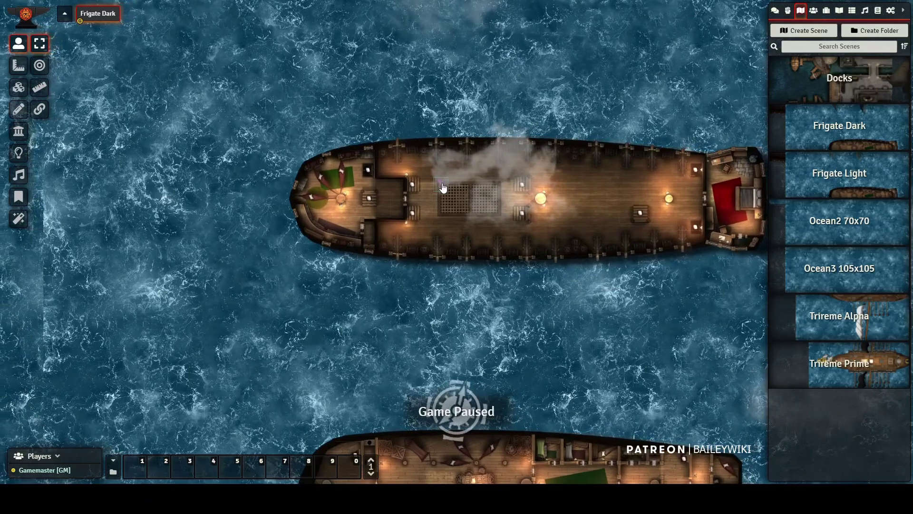
left_click(442, 185)
left_click(410, 182)
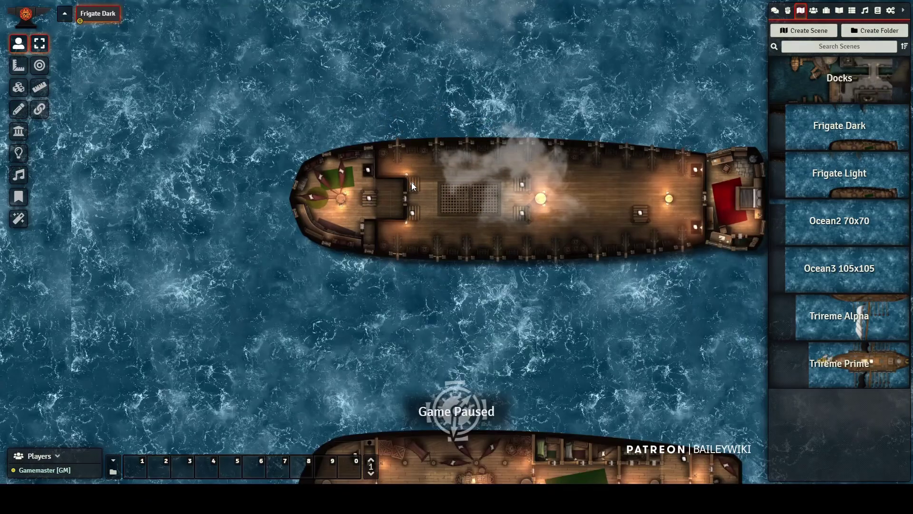
left_click(846, 85)
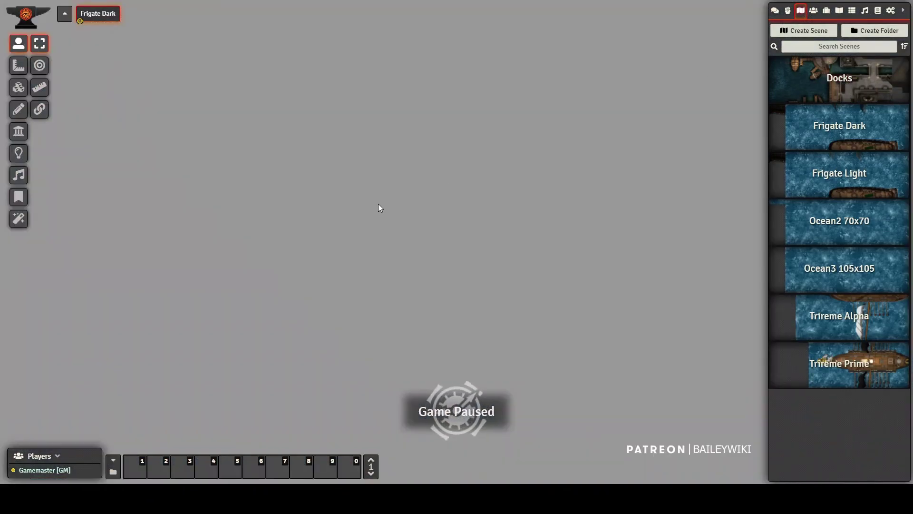
Move the Player token from the midship grating to the frigate's starboard side deck, closer to the bow
key("Up")
key("Up")
key("Up")
key("Left")
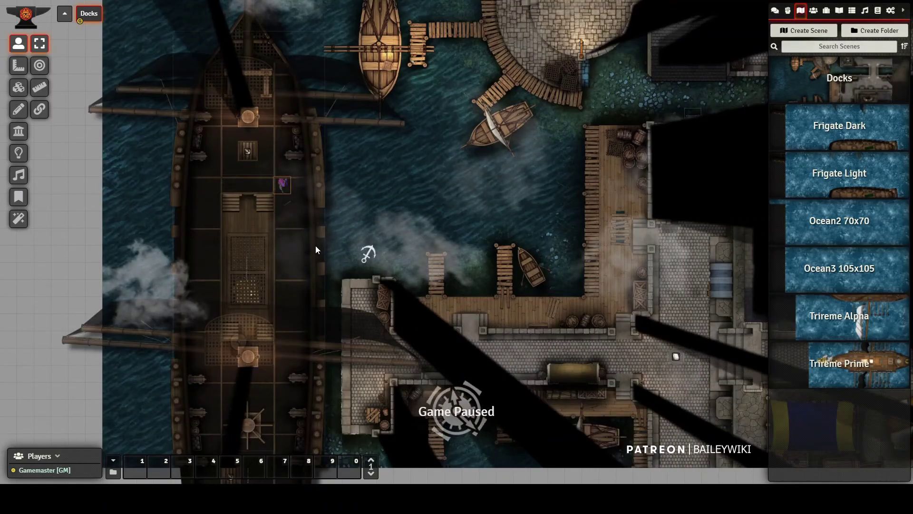
key("Right")
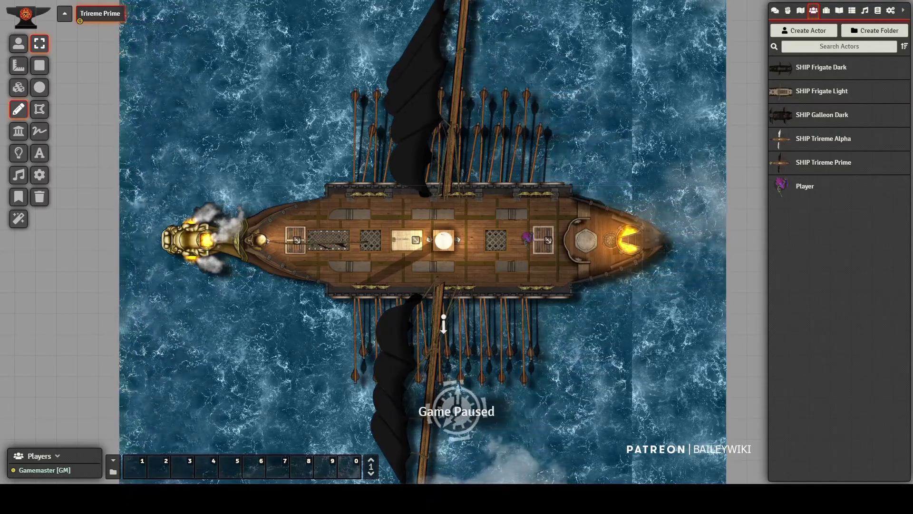
Select the Player token on the Trireme Prime's upper deck and walk it up to the mast
scroll(456, 241, "up", 3)
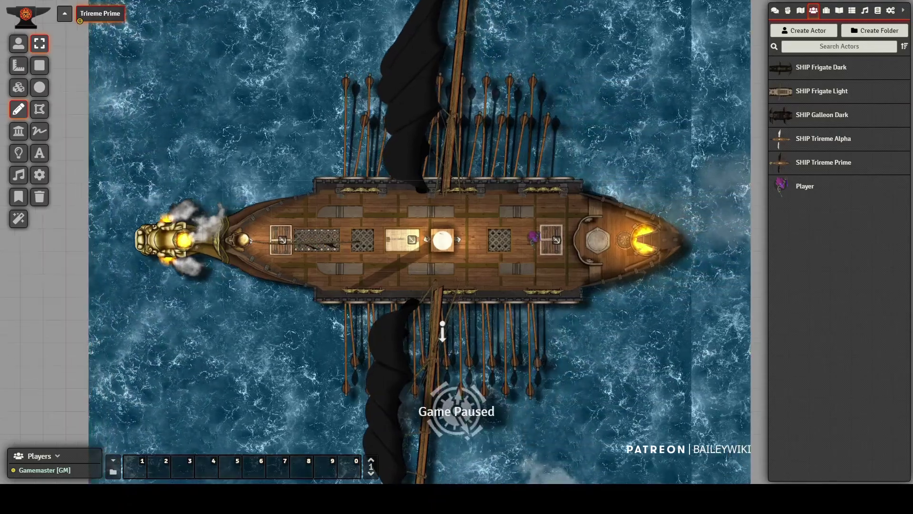
scroll(457, 241, "up", 1)
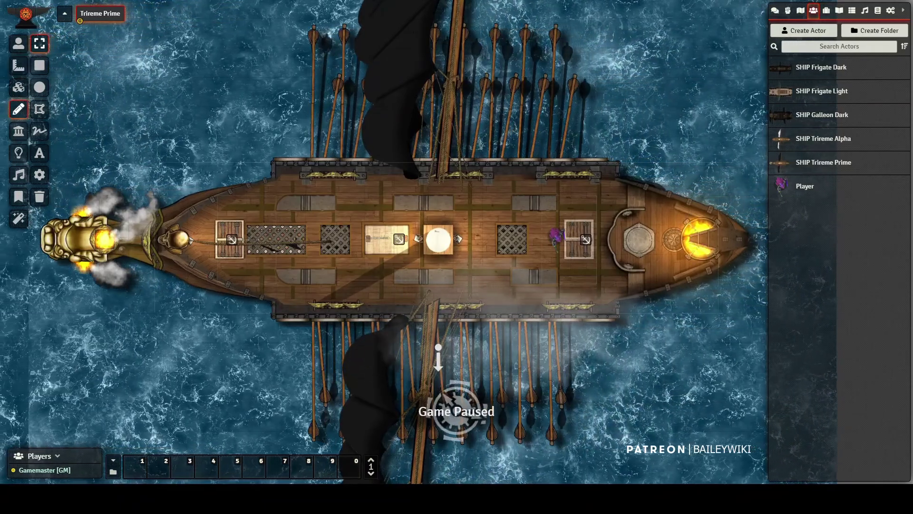
left_click(18, 43)
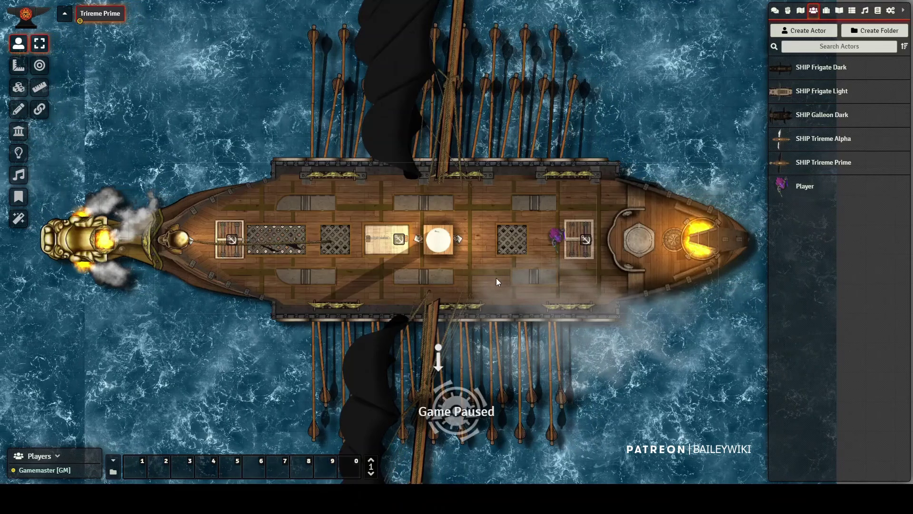
left_click(559, 236)
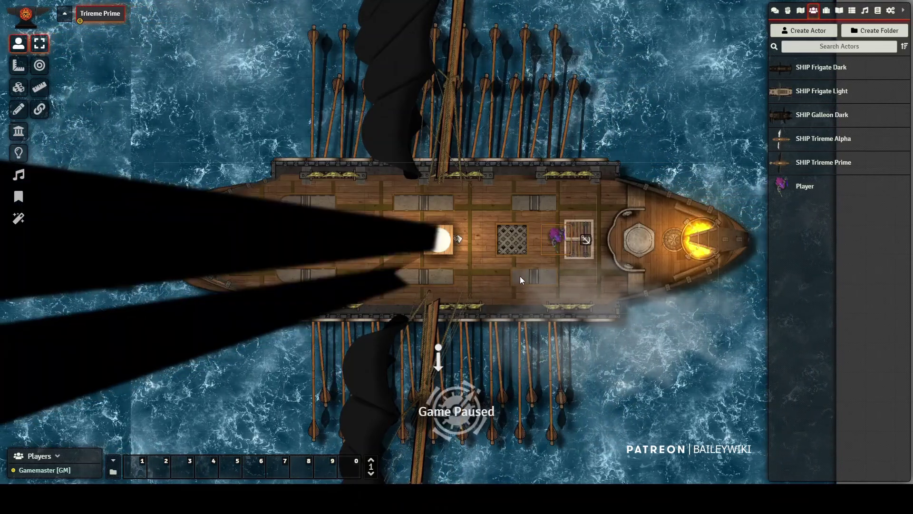
key("Left")
key("Left")
key("Left")
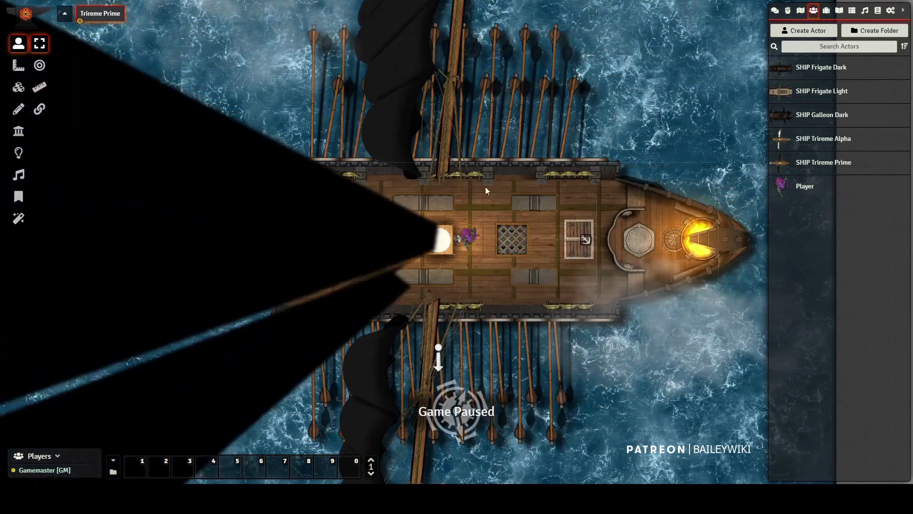
Walk the Player token back to the rear hatch, send it down to the cabin below, and bring it back on deck
key("Right")
key("Right")
key("Right")
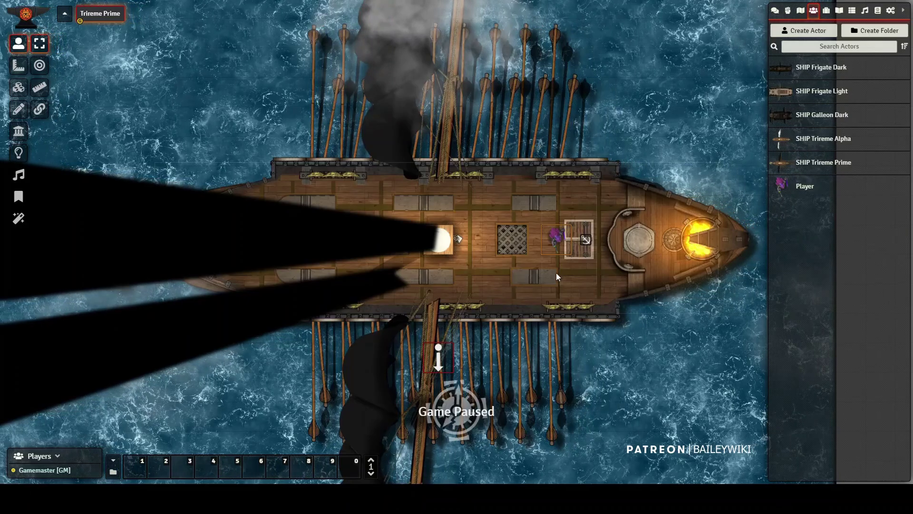
left_click(587, 240)
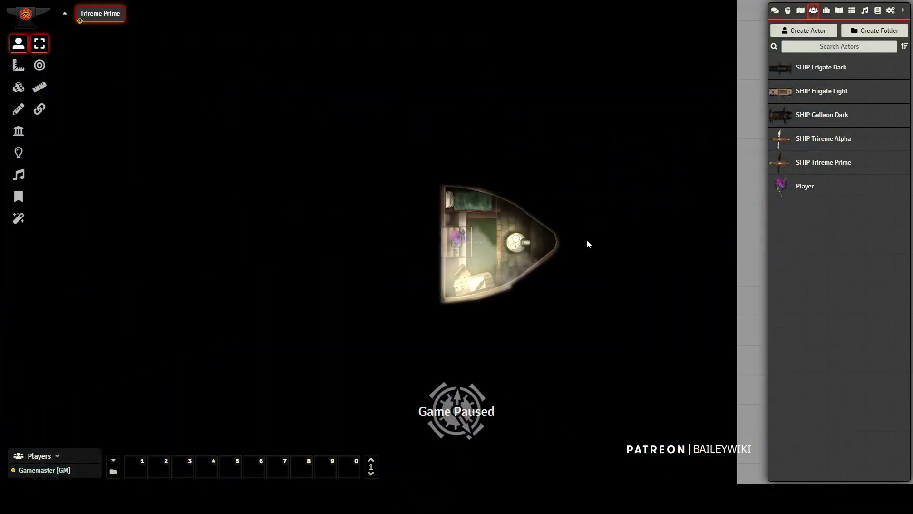
left_click(459, 241)
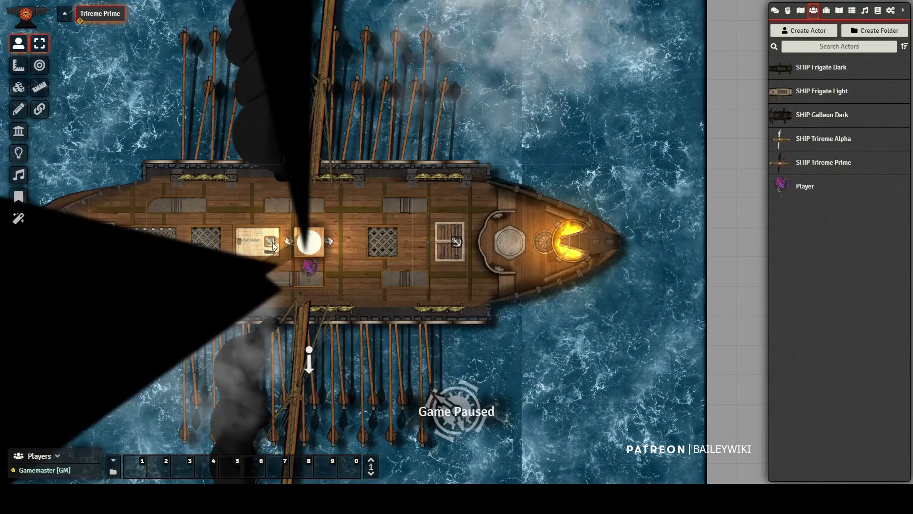
Send the Player token down the hatch beside the mast and walk it along the rowing deck to the forward stairway
left_click(273, 244)
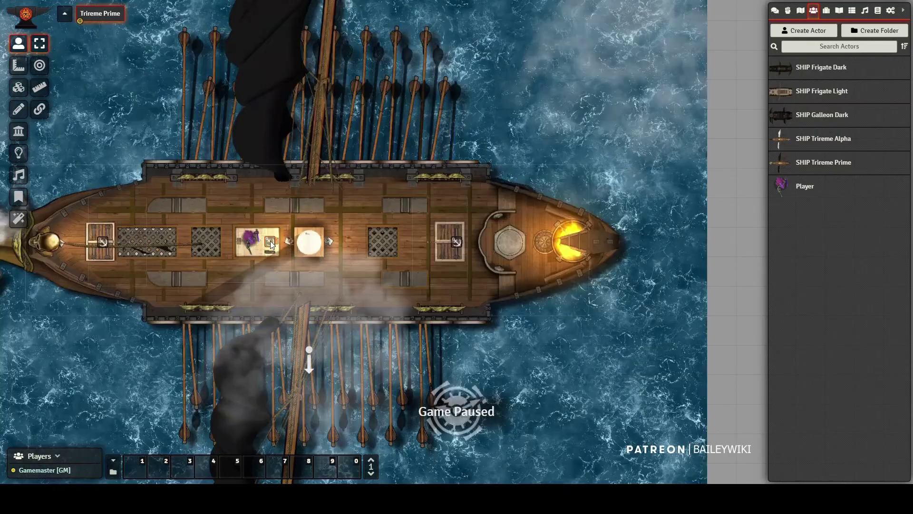
left_click(270, 240)
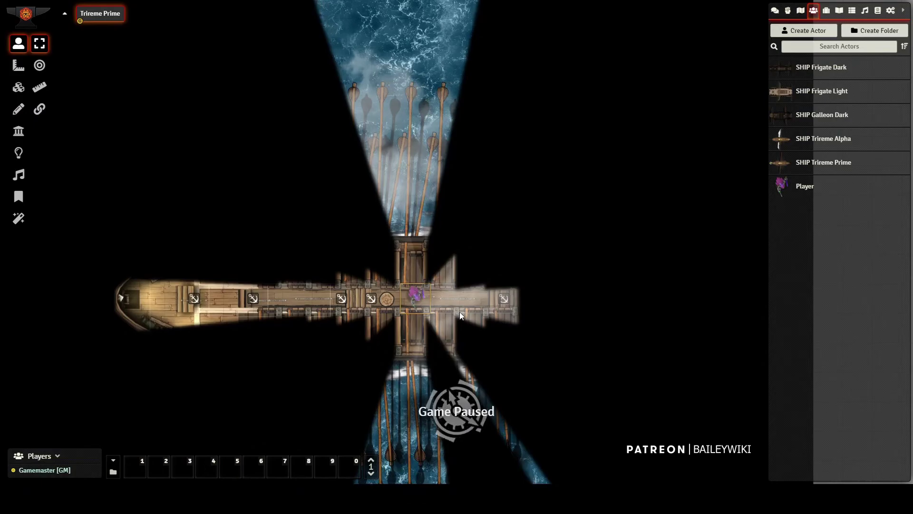
key("Left")
key("Left")
key("Left")
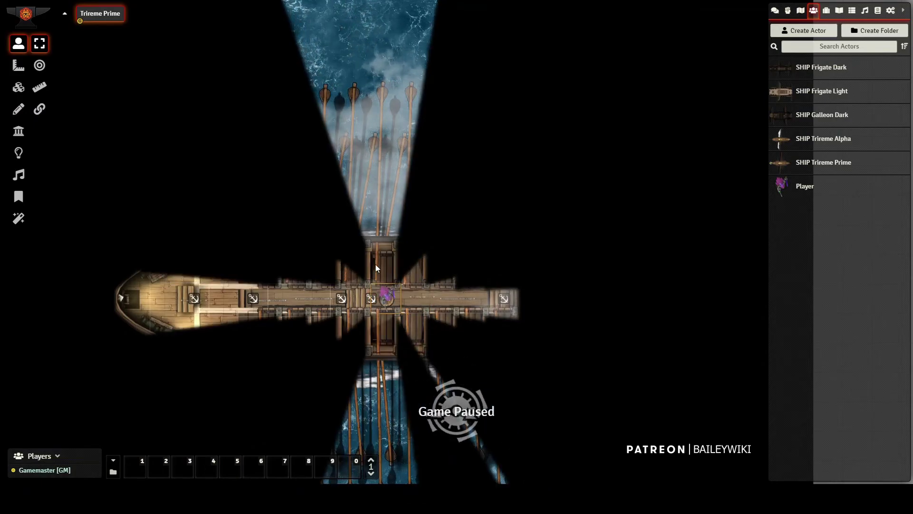
key("Left")
key("Left")
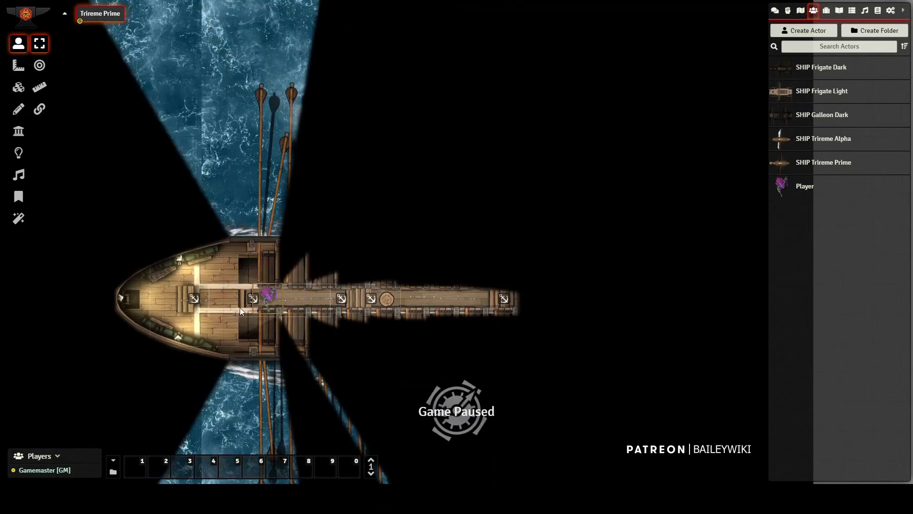
Take the Player token through the forward stairway to the next deck and walk it into the bow cabin
left_click(249, 298)
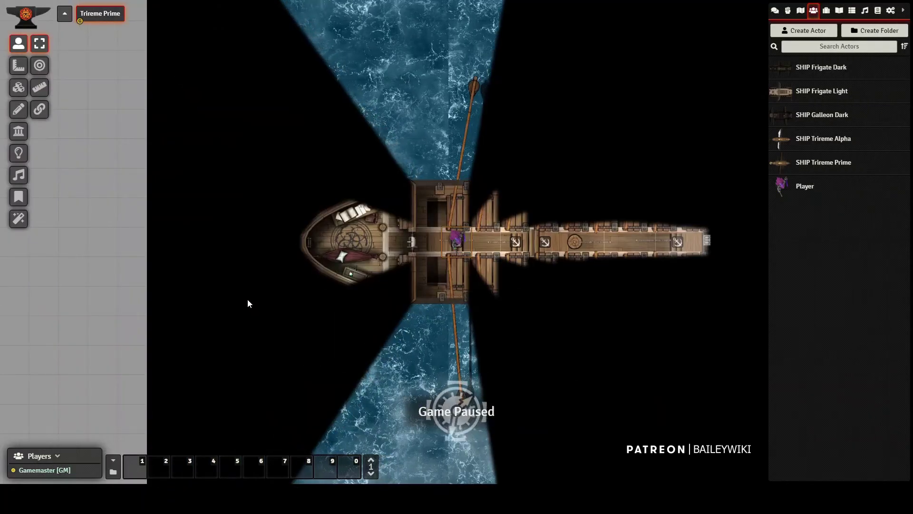
key("Left")
key("Left")
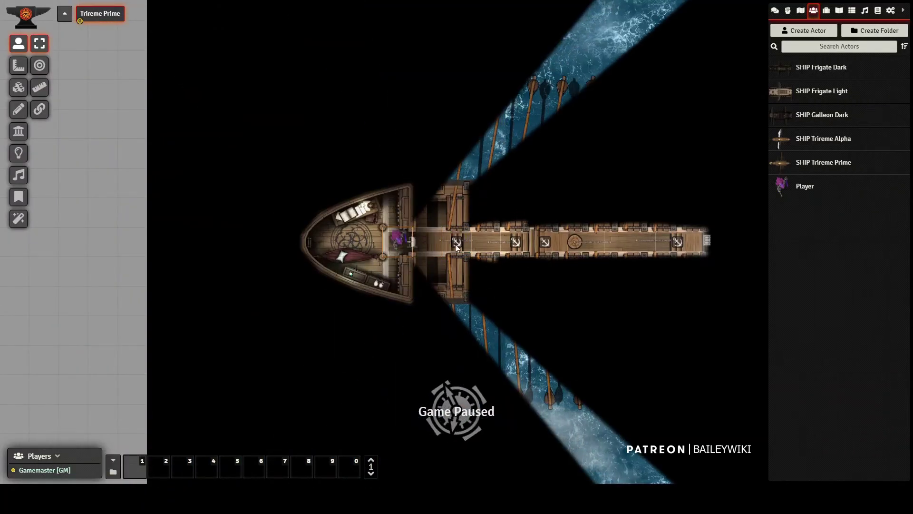
Walk the Player token from the bow cabin along the whole central walkway and through the far door into the stern cabin
key("Right")
key("Right")
key("Right")
key("Right")
key("Right")
key("Right")
key("Right")
key("Right")
key("Right")
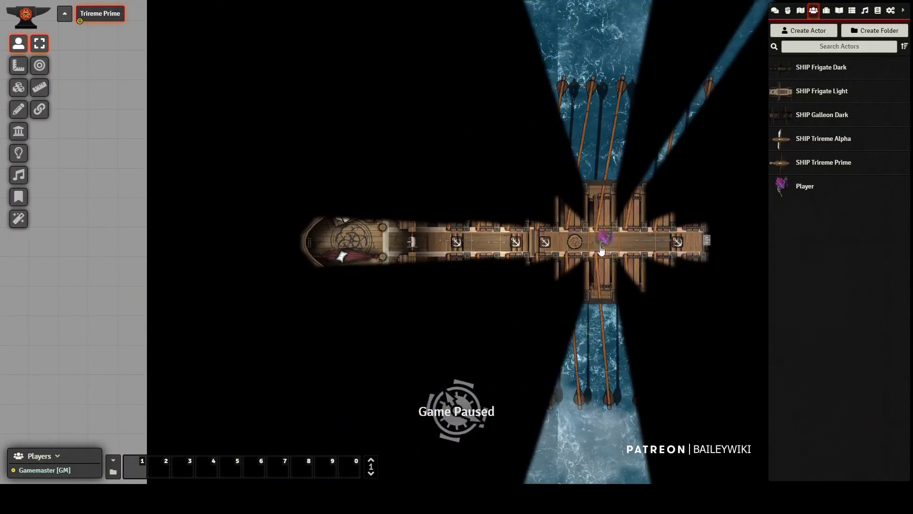
key("Right")
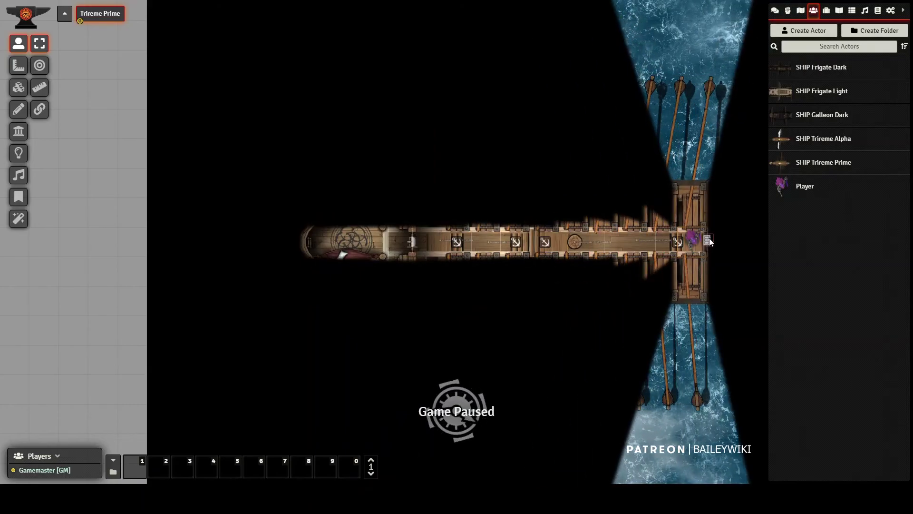
key("Right")
key("Right")
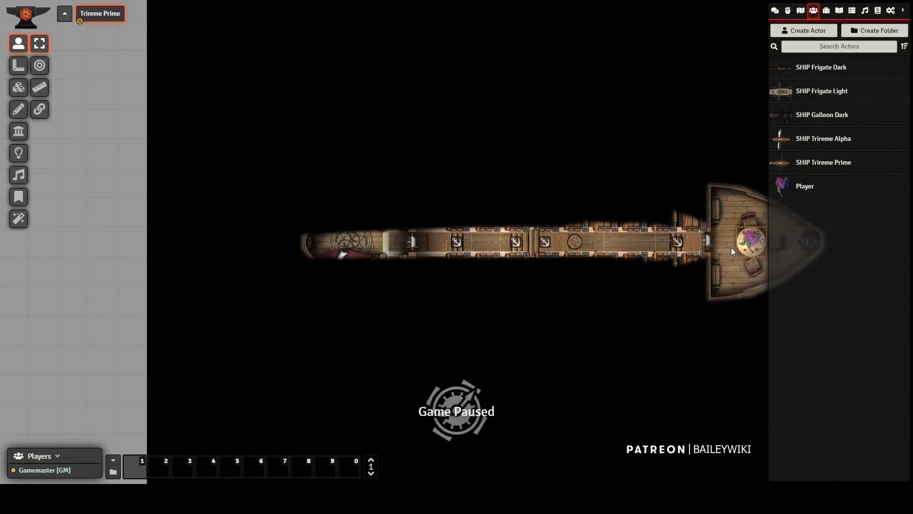
Walk the Player token back along the walkway to the central stairs, send it down to the hold, and use the hold's exit
key("Left")
key("Left")
key("Left")
key("Left")
key("Left")
key("Left")
key("Left")
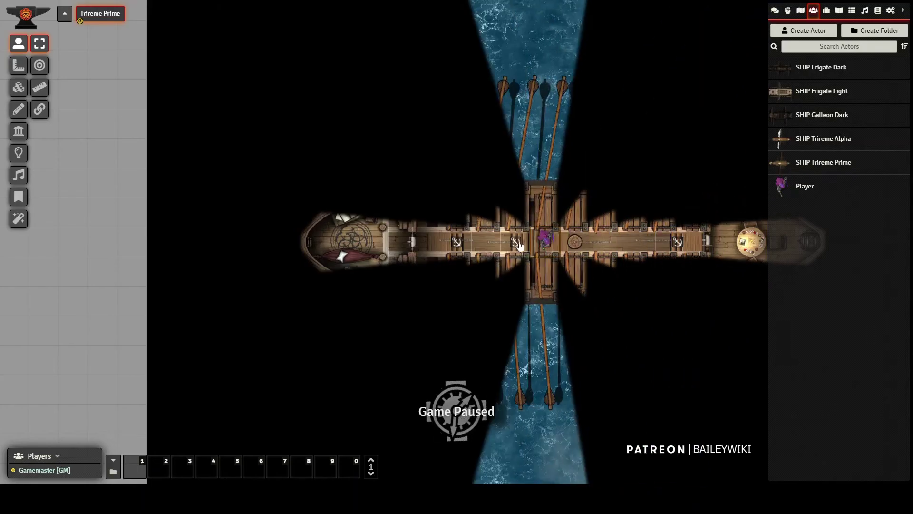
key("Left")
left_click(518, 243)
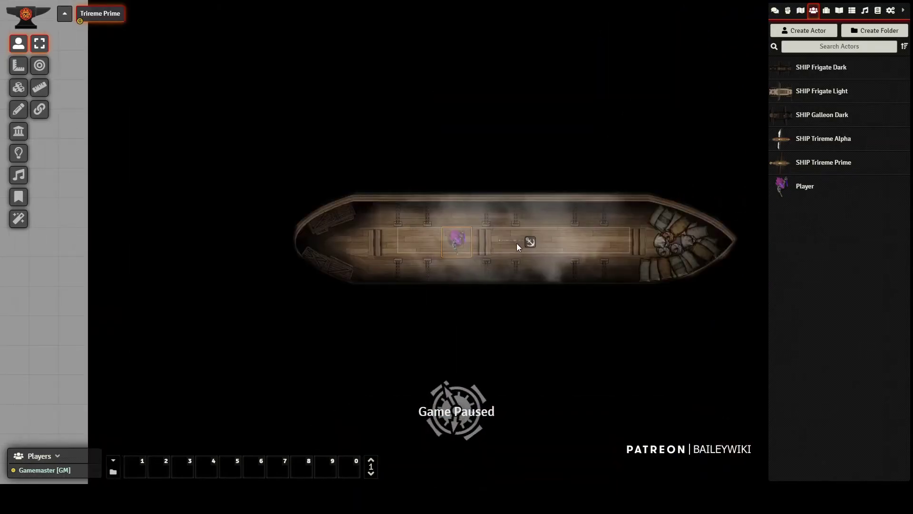
left_click(530, 243)
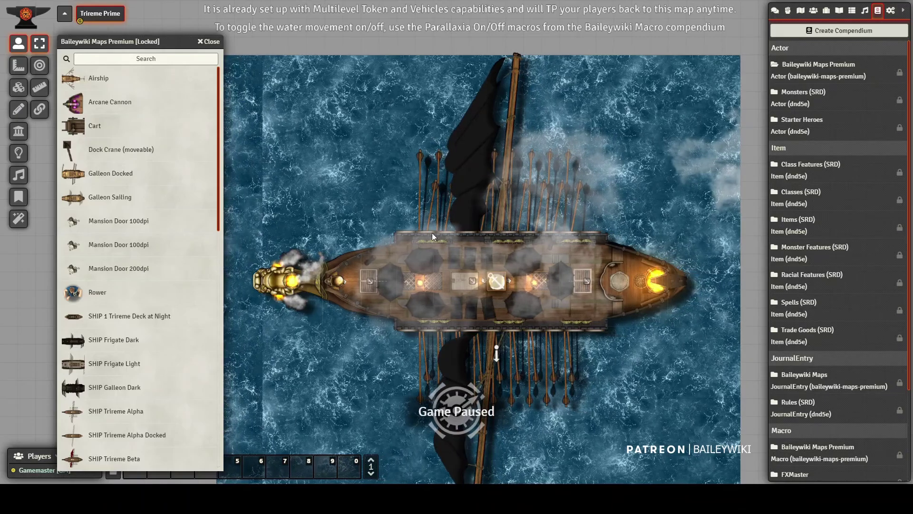
Switch the Trireme Prime scene to night lighting and view the ship's lit deck in the dark
scroll(383, 310, "up", 1)
scroll(386, 306, "up", 3)
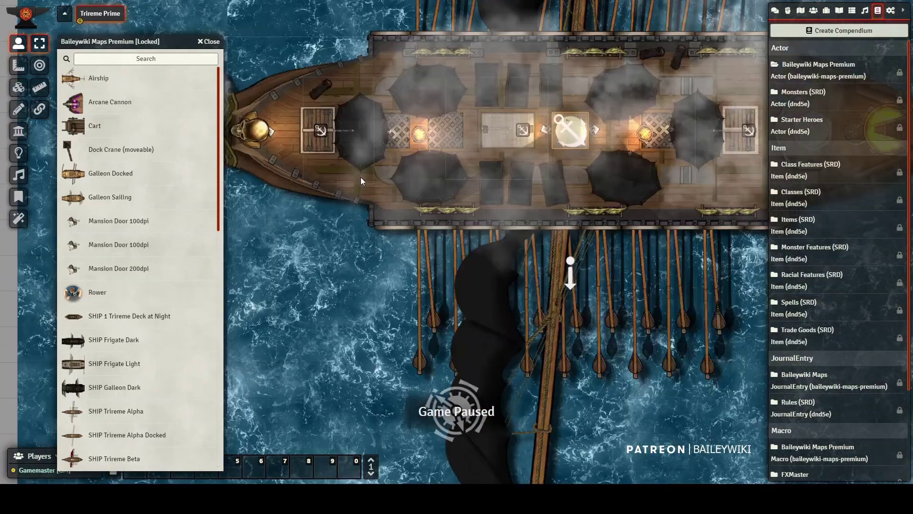
left_click_drag(361, 177, 359, 142)
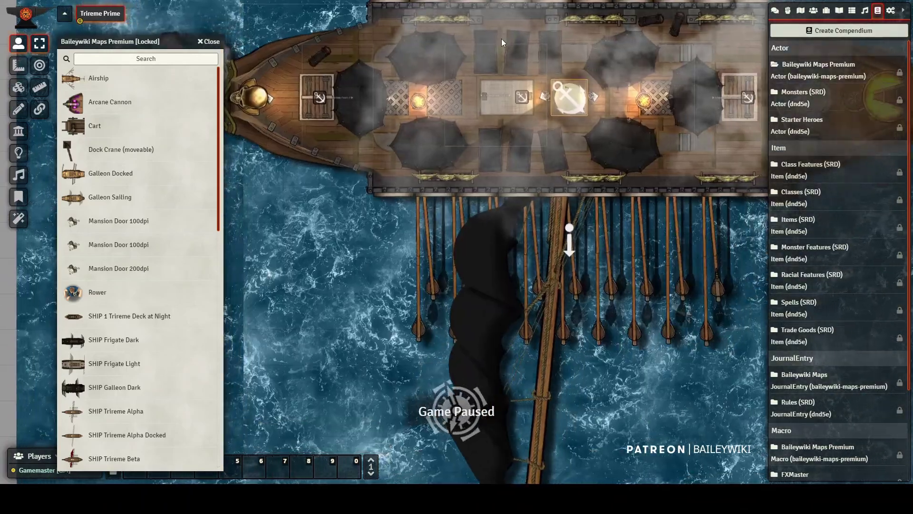
left_click_drag(436, 29, 421, 125)
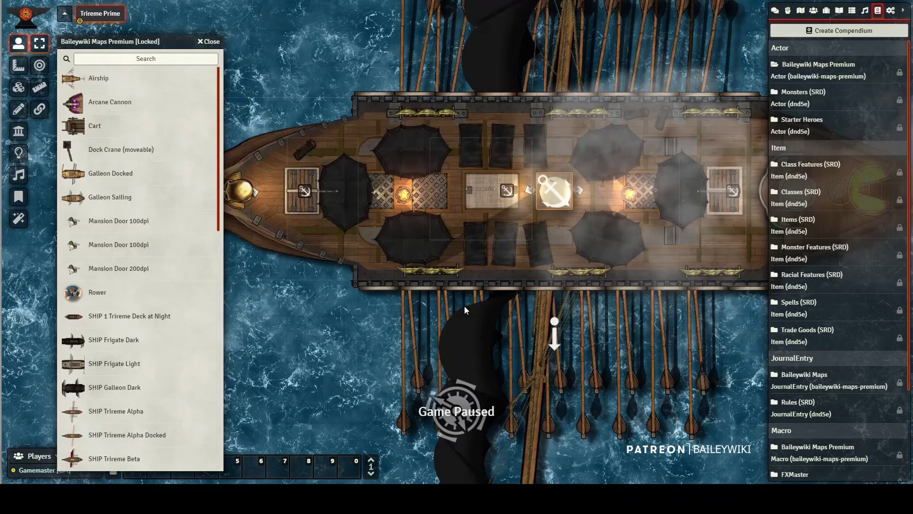
left_click_drag(415, 315, 368, 322)
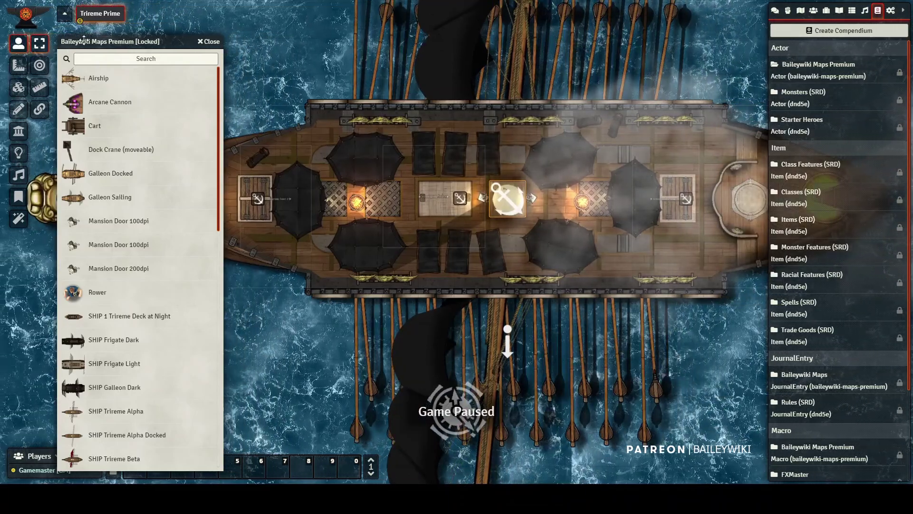
left_click(19, 152)
left_click(40, 110)
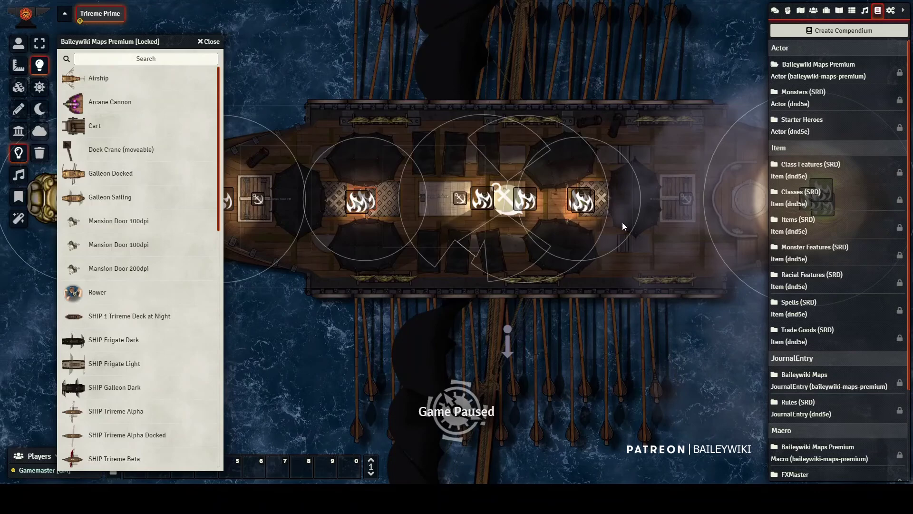
scroll(650, 313, "down", 6)
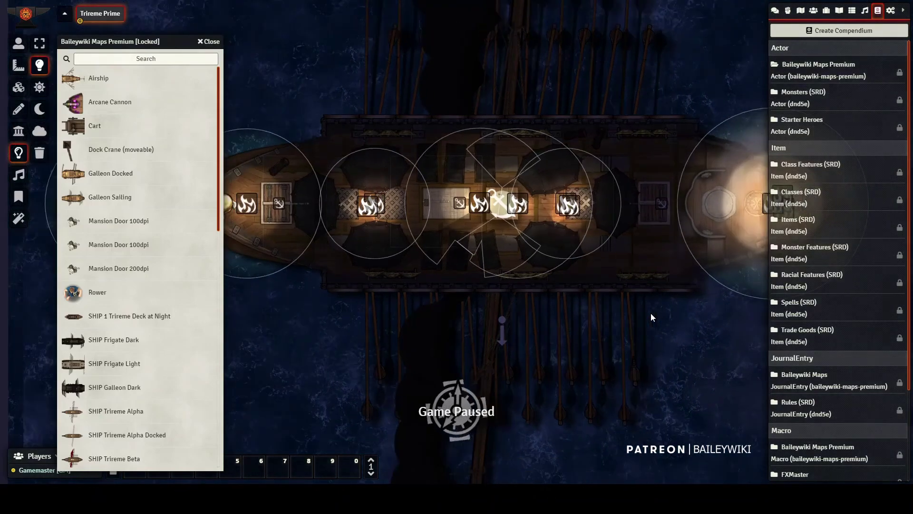
scroll(646, 310, "down", 1)
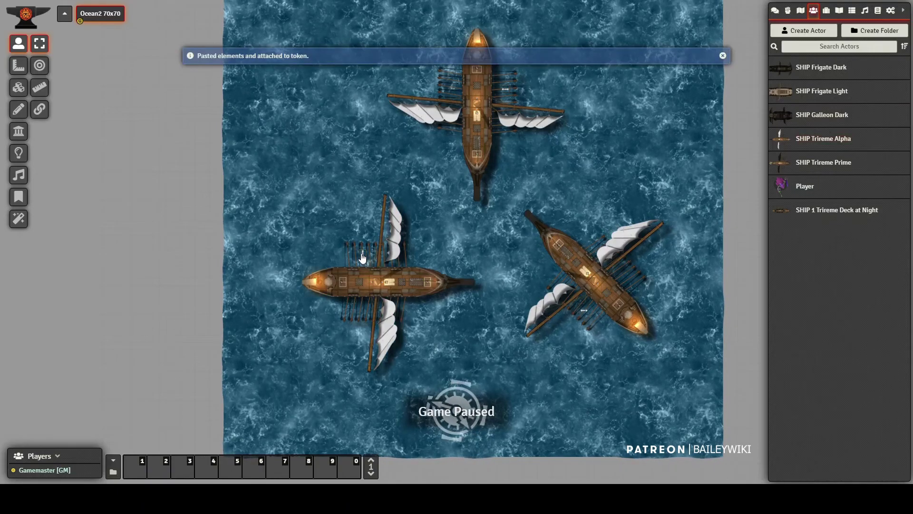
Move the horizontal trireme in the Ocean2 70x70 scene farther away from the diagonal trireme
scroll(481, 296, "up", 5)
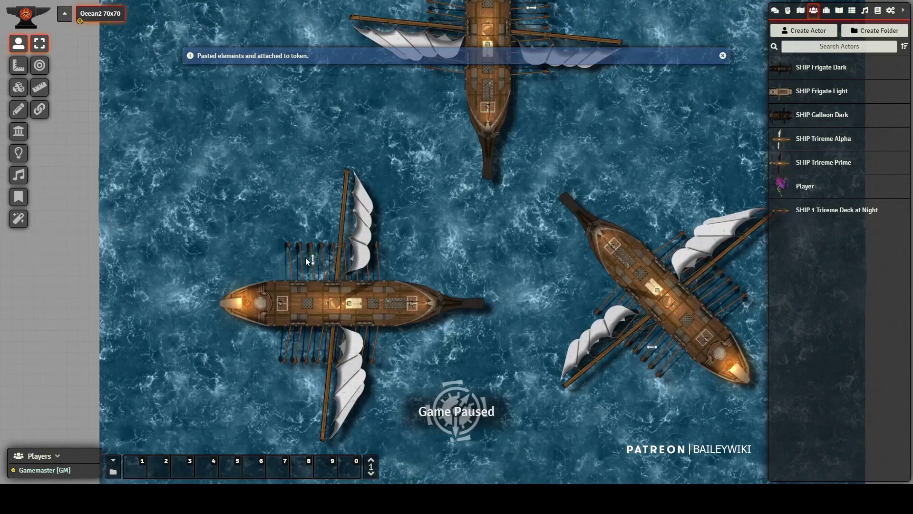
left_click_drag(305, 258, 244, 242)
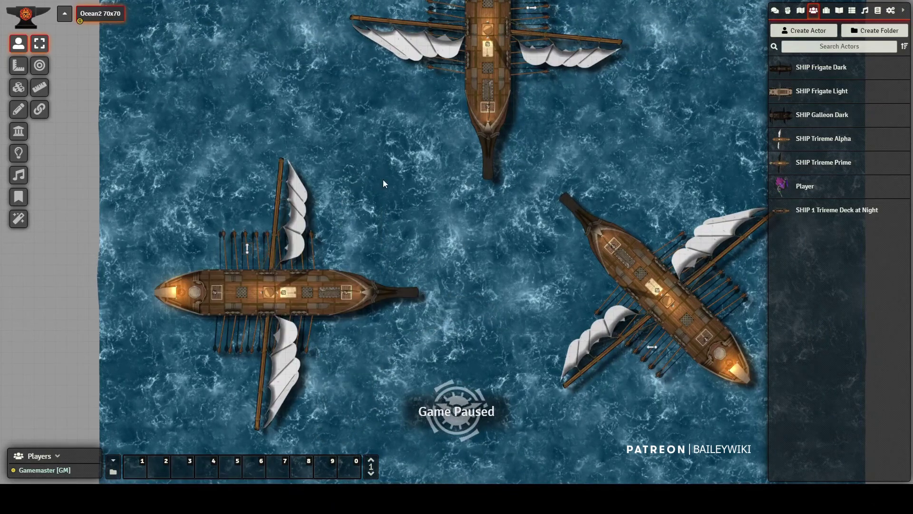
scroll(700, 240, "up", 3)
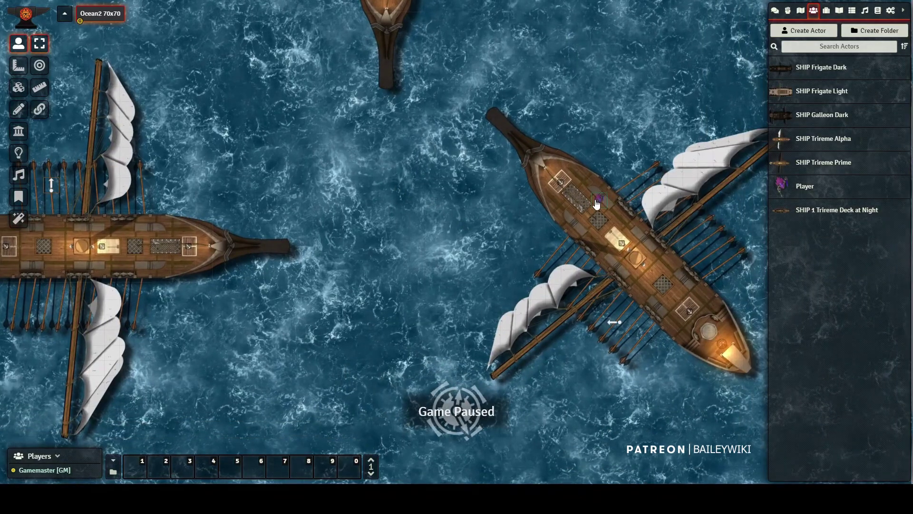
Remove the Player token from the diagonal trireme's deck and open the Trireme Alpha scene
left_click(598, 202)
key("Escape")
left_click(801, 10)
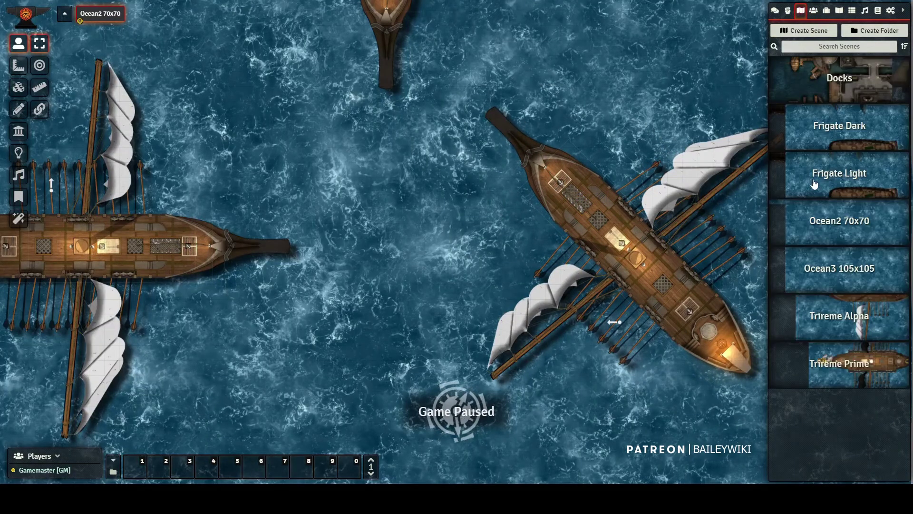
left_click(849, 303)
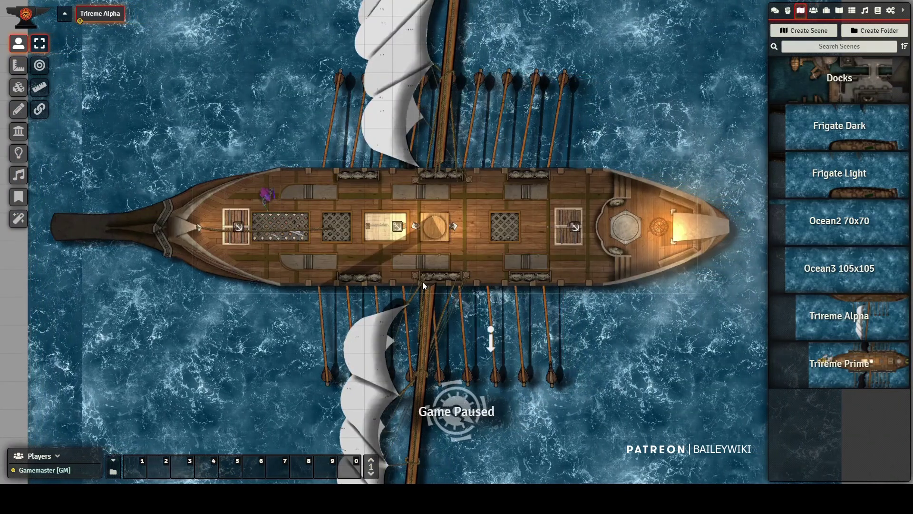
Delete the Player token and the trireme's main deck ship token from the Trireme Alpha scene
scroll(424, 287, "down", 14)
left_click_drag(581, 373, 557, 355)
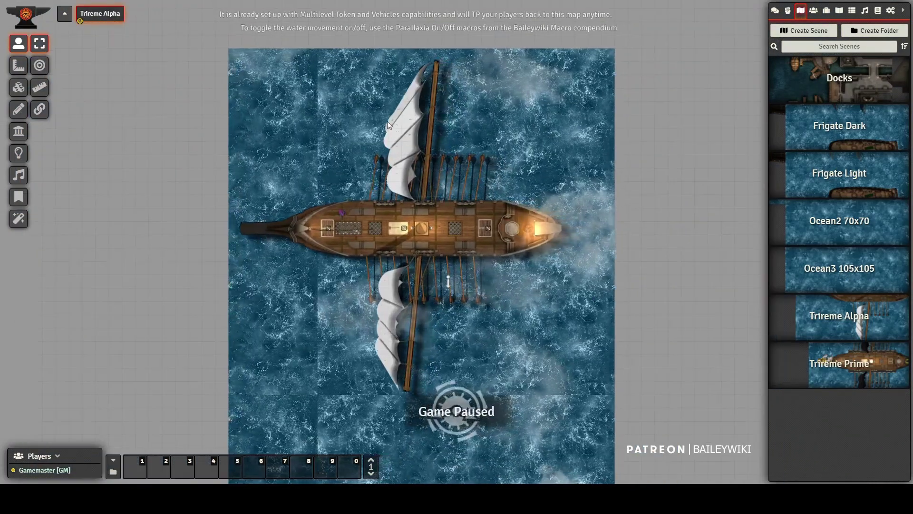
scroll(395, 259, "up", 4)
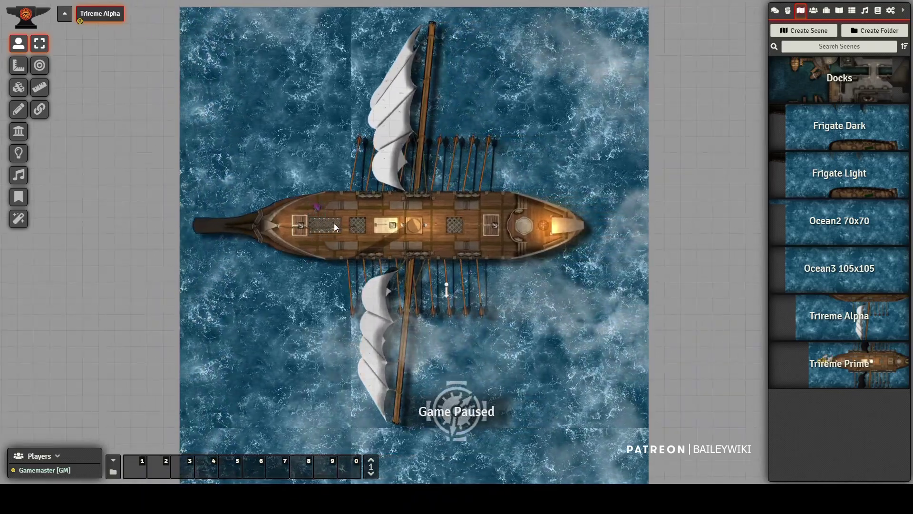
left_click(318, 212)
left_click_drag(318, 212, 449, 291)
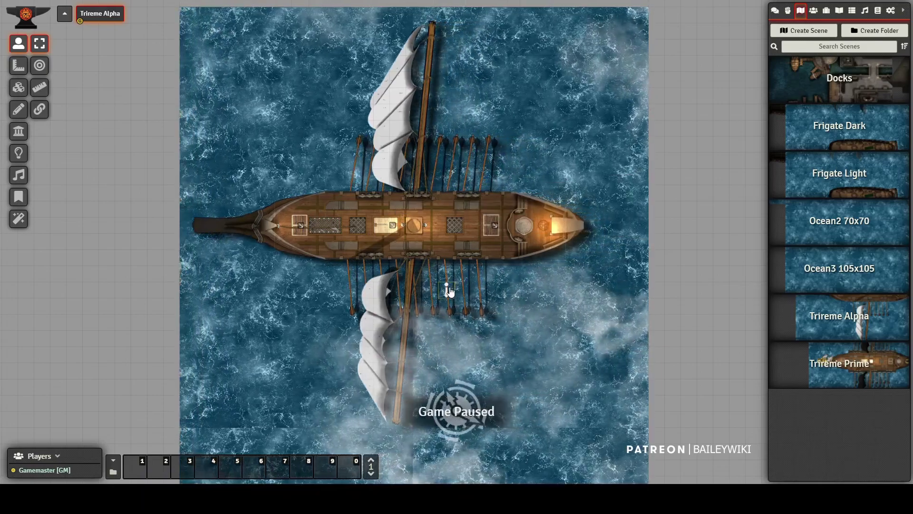
key("Delete")
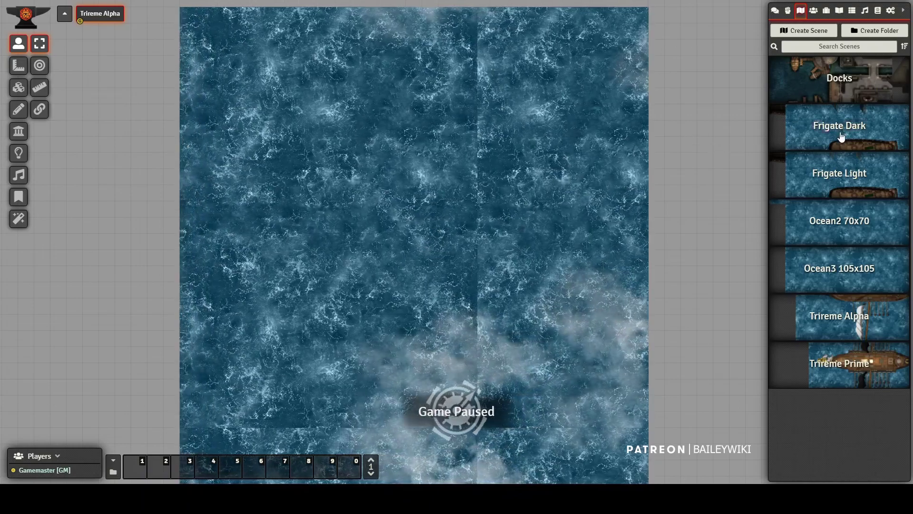
Return to the Ocean2 70x70 scene and place and select a Player token on the diagonal trireme's deck
left_click(840, 226)
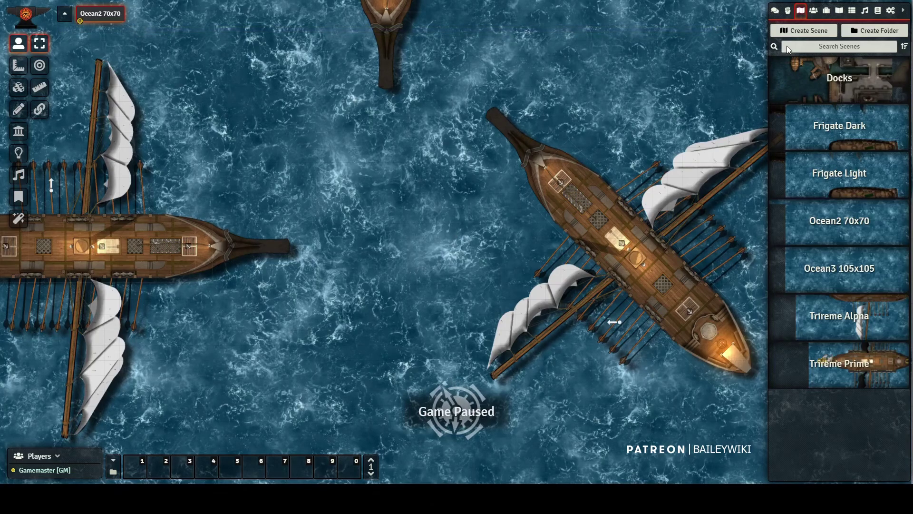
left_click(815, 12)
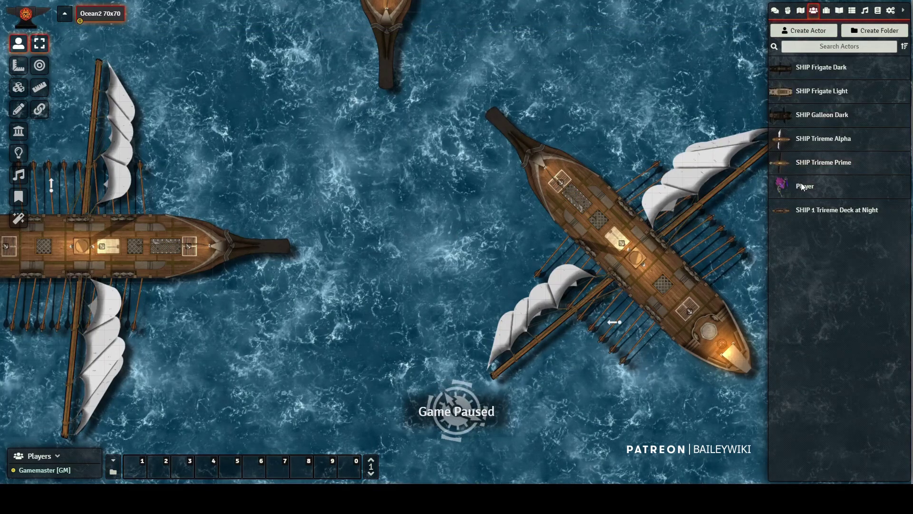
left_click_drag(598, 198, 599, 198)
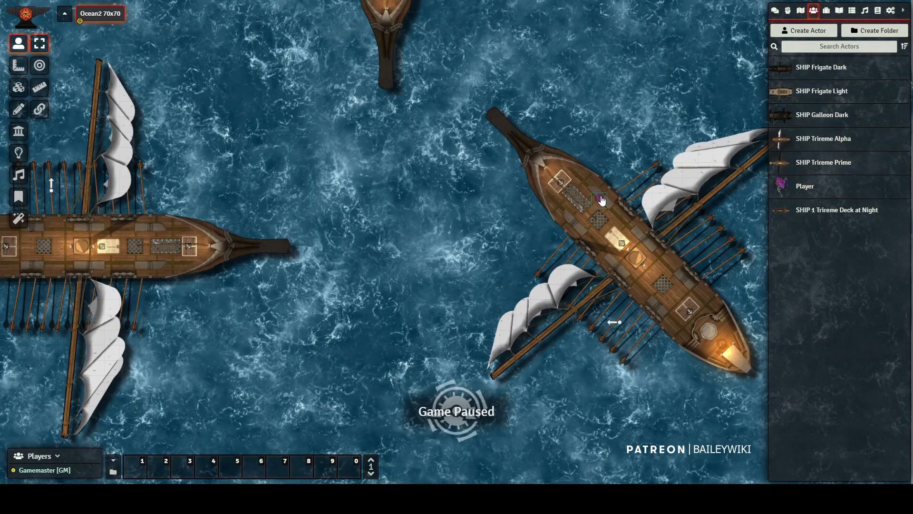
left_click(600, 199)
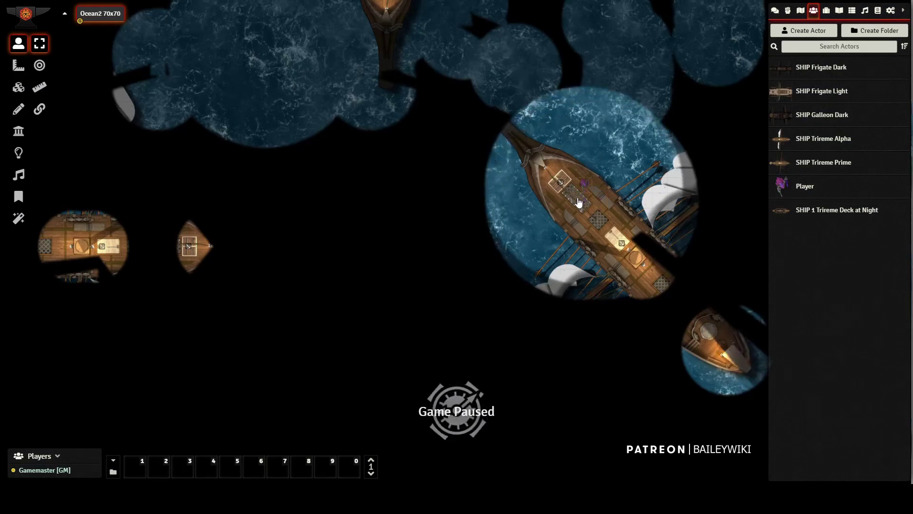
Teleport the Player token through the bow hatches from the diagonal trireme to the horizontal one, the vertical one, and back
key("Left")
left_click(561, 184)
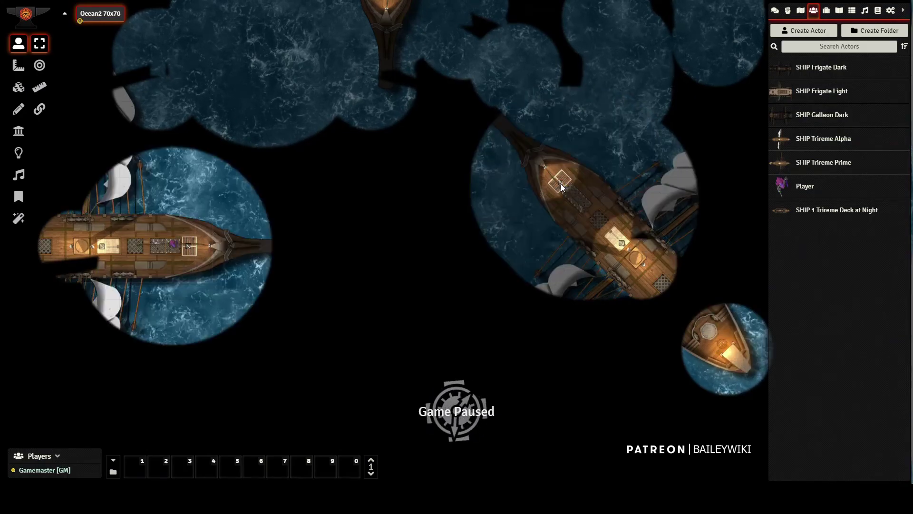
left_click(189, 247)
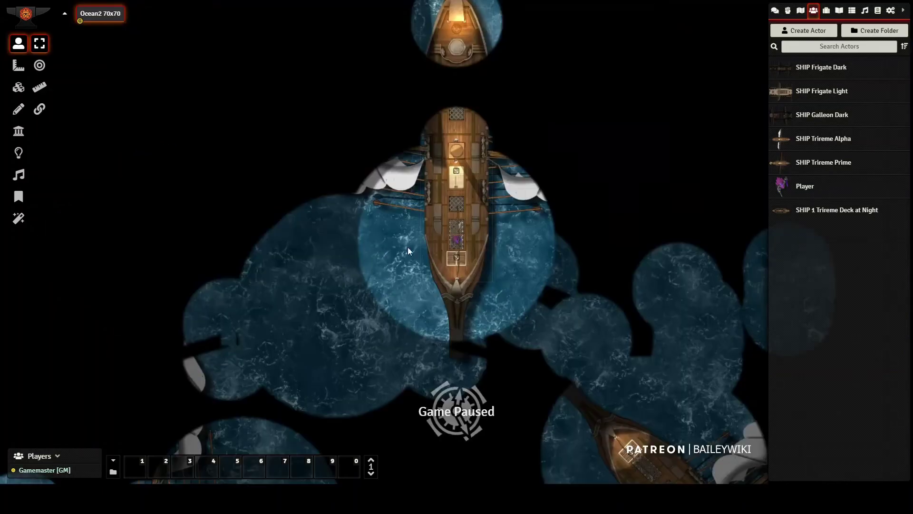
left_click(457, 257)
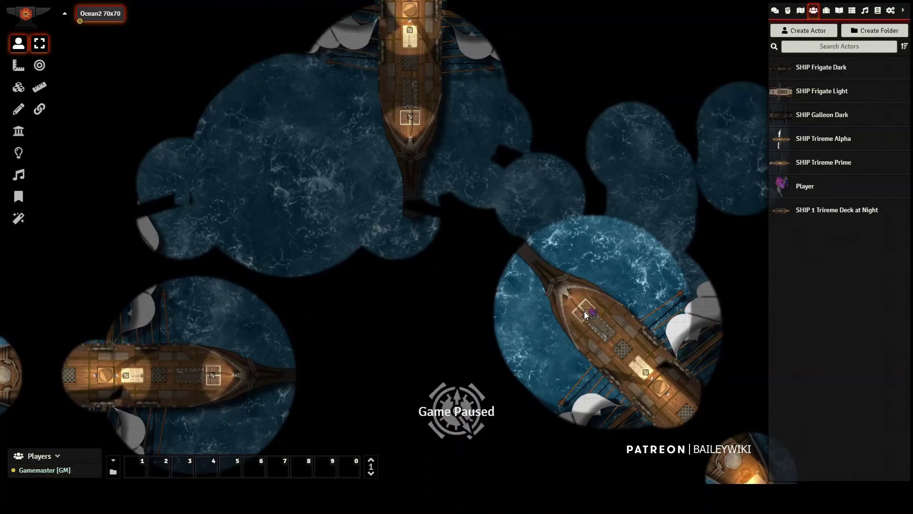
Delete the Player token from the diagonal trireme in the ocean and switch to the Trireme Alpha scene
key("Delete")
left_click(801, 12)
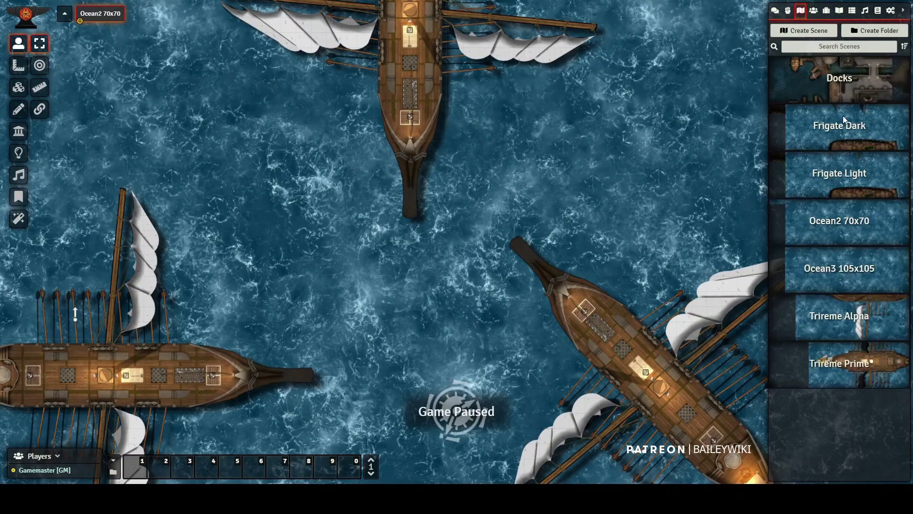
left_click(854, 317)
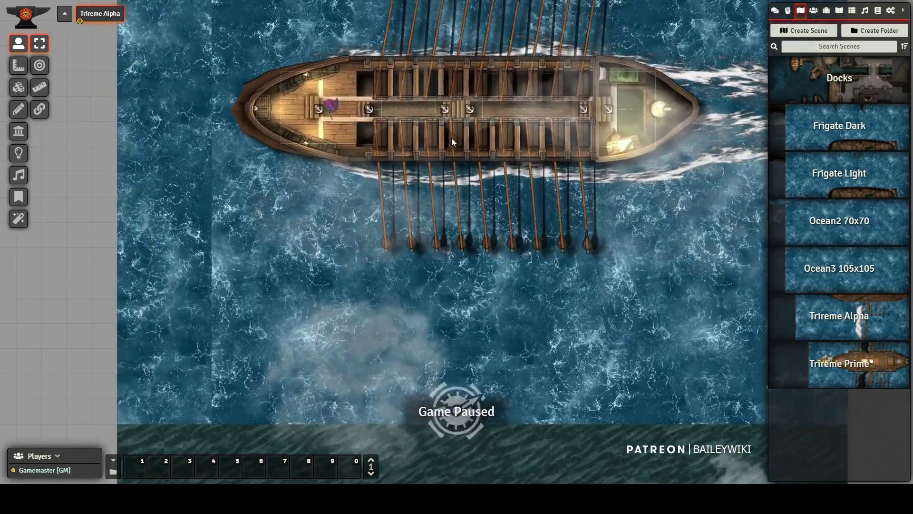
Step the Player token along the lower deck and send it through the bow stairway Up to Main Deck
key("Right")
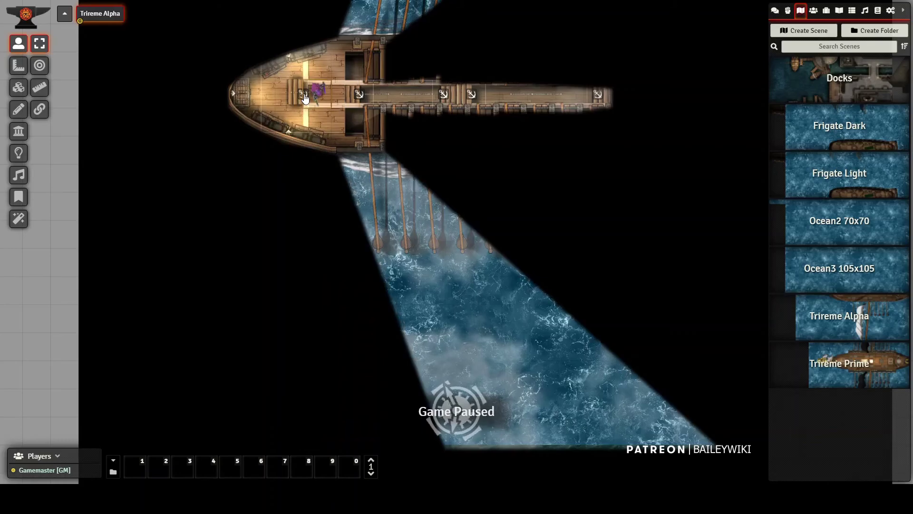
mouse_move(302, 93)
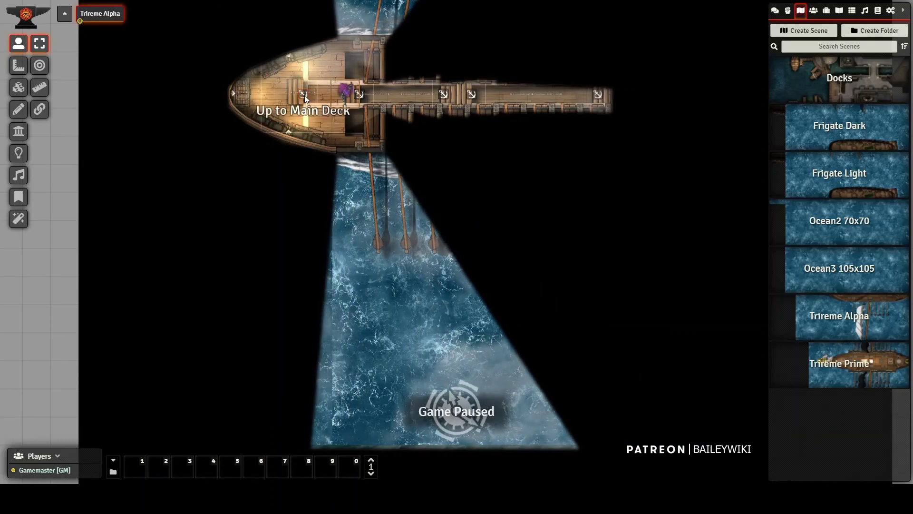
double_click(301, 95)
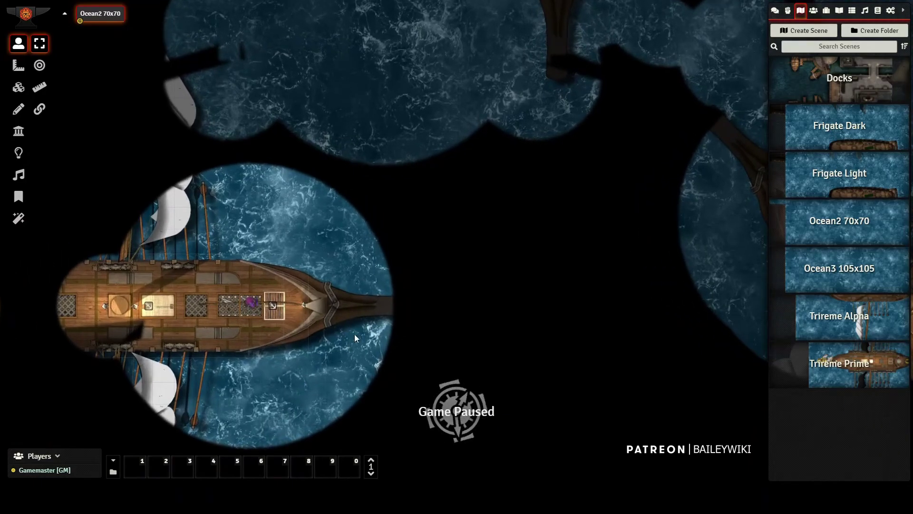
Switch to the drawing tools and examine the vertical trireme's whole deck and hatches without the token's limited vision
scroll(460, 137, "down", 4)
left_click_drag(460, 137, 377, 350)
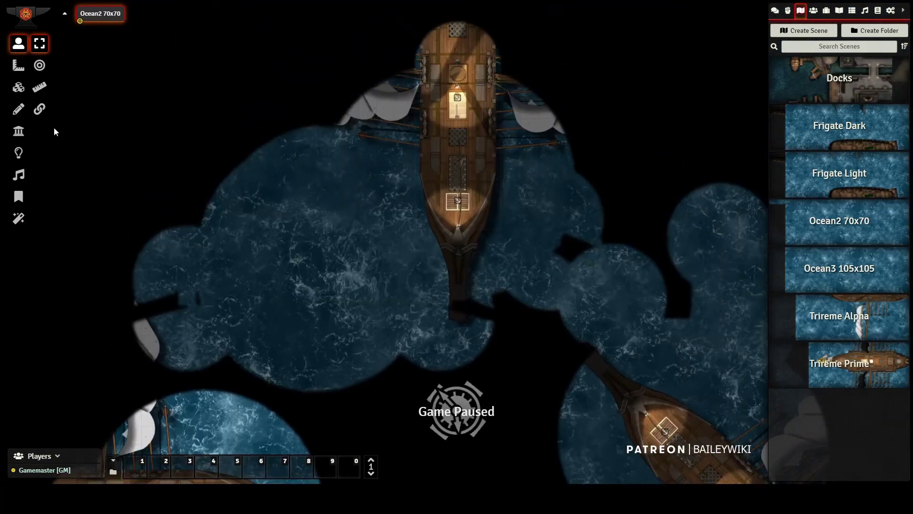
left_click(19, 110)
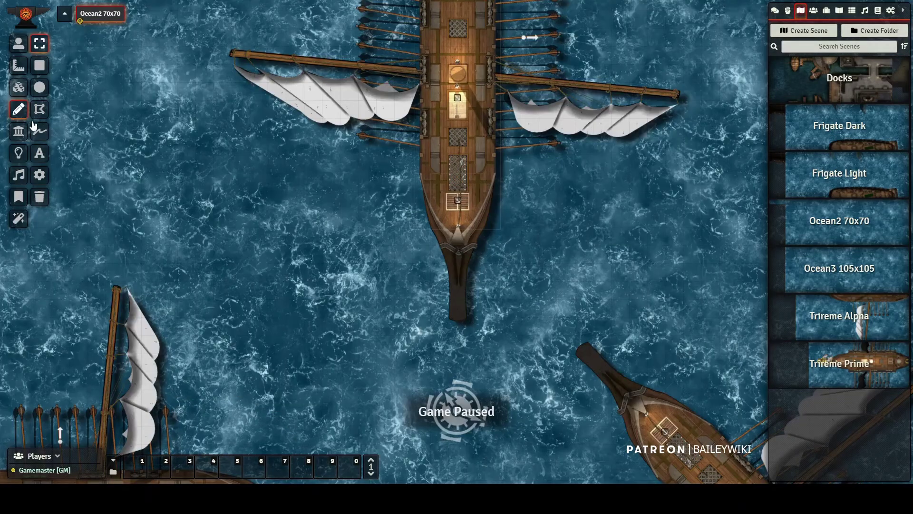
scroll(528, 217, "up", 3)
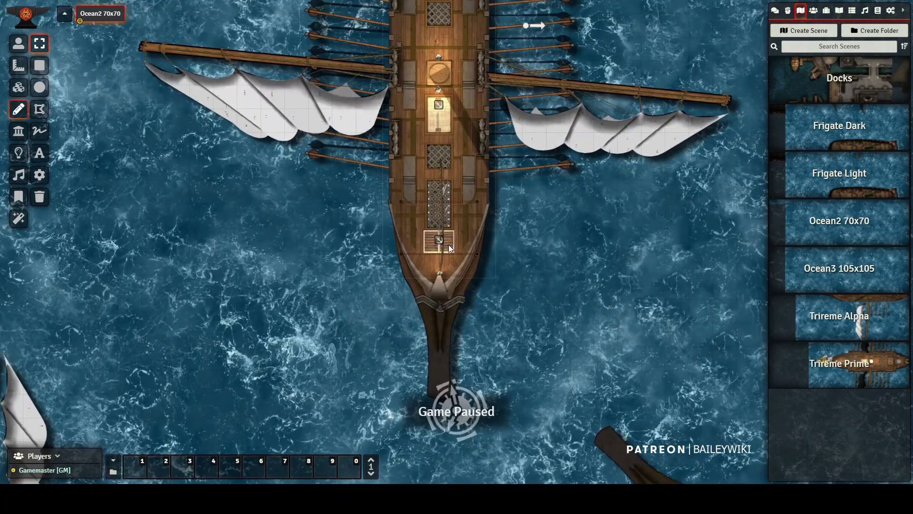
left_click_drag(493, 54, 485, 170)
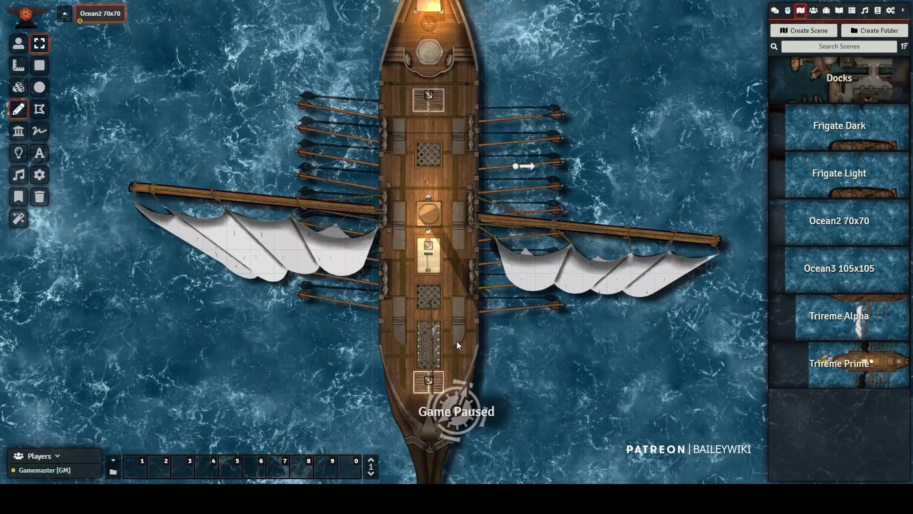
Examine the vertical trireme's bow, middle and stern hatches, and locate the diagonal trireme in the ocean scene
left_click_drag(569, 378, 581, 304)
scroll(505, 331, "up", 4)
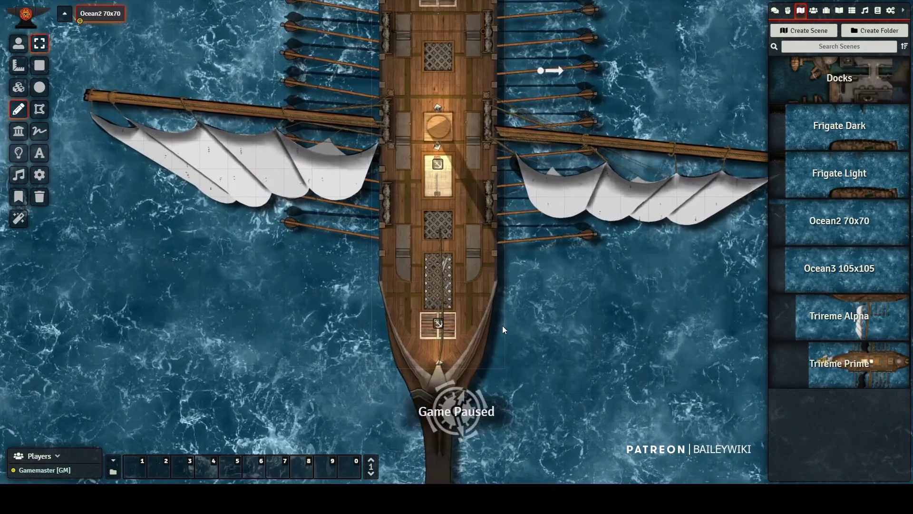
left_click(449, 333)
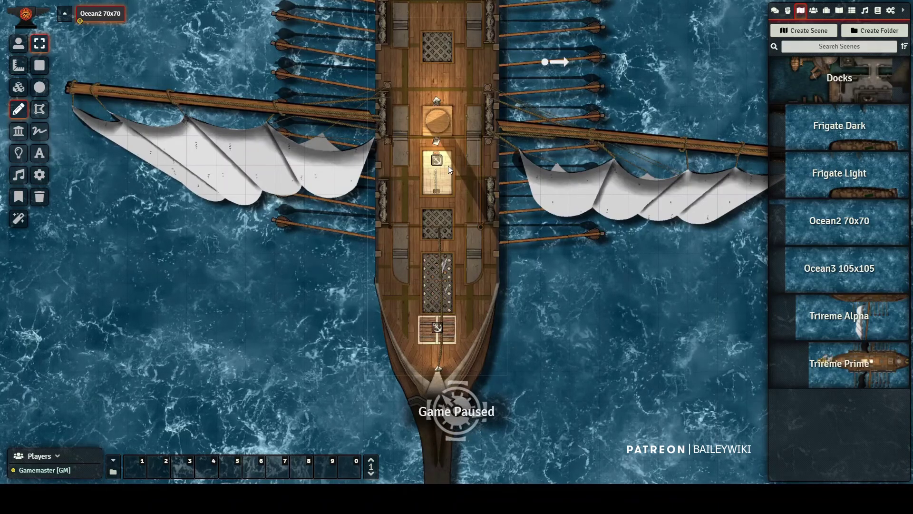
left_click_drag(604, 133, 579, 284)
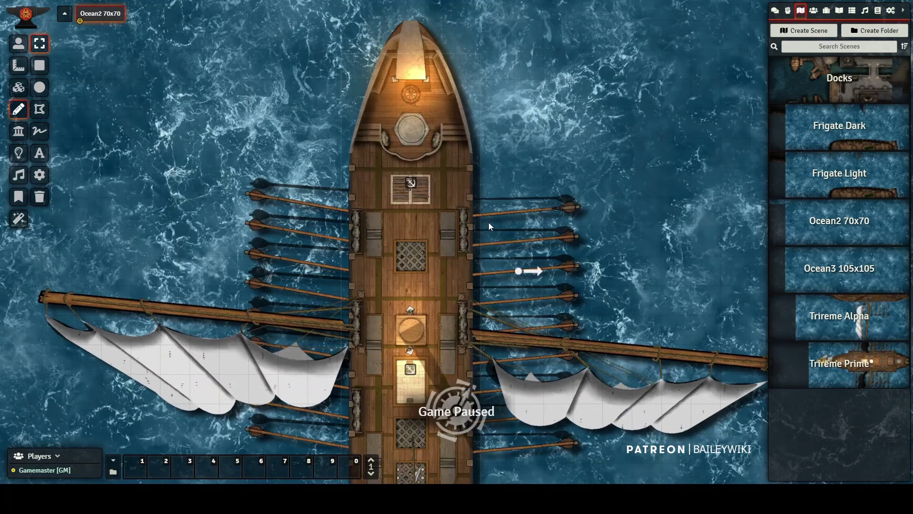
left_click_drag(620, 224, 623, 87)
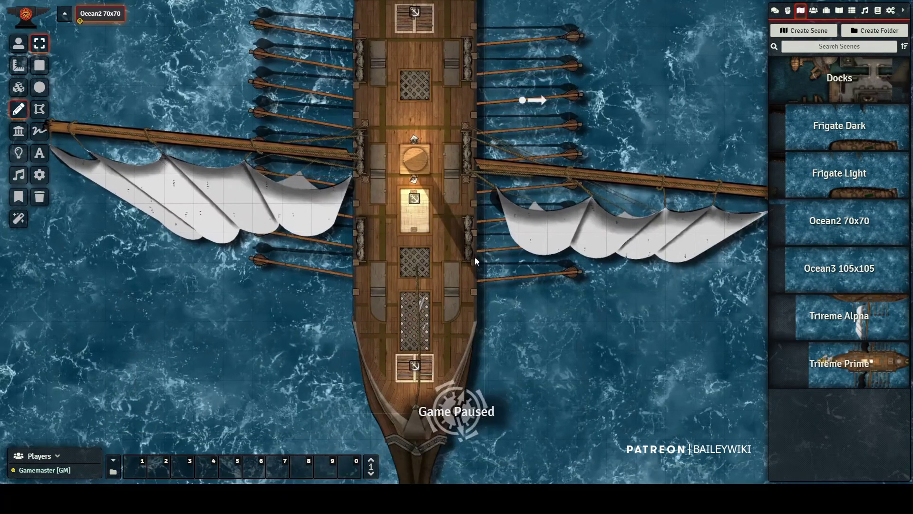
scroll(517, 303, "down", 10)
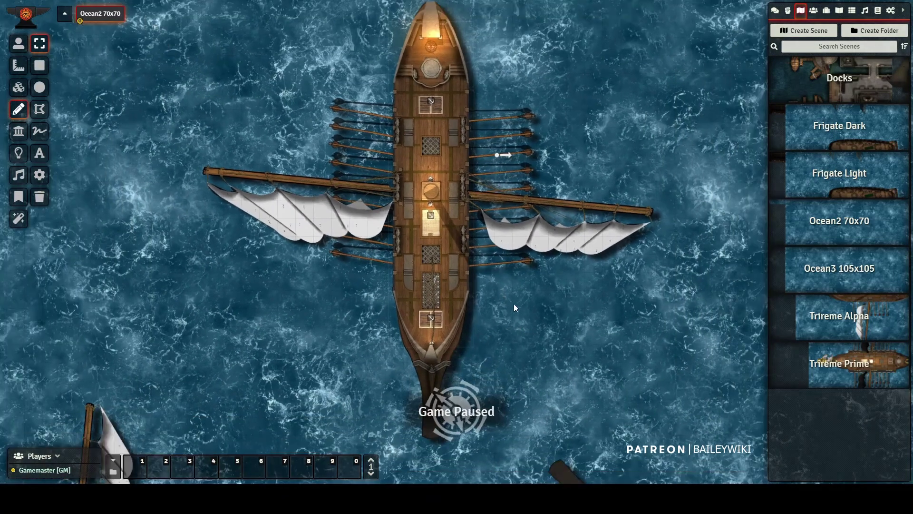
left_click_drag(514, 304, 456, 68)
left_click_drag(618, 217, 585, 34)
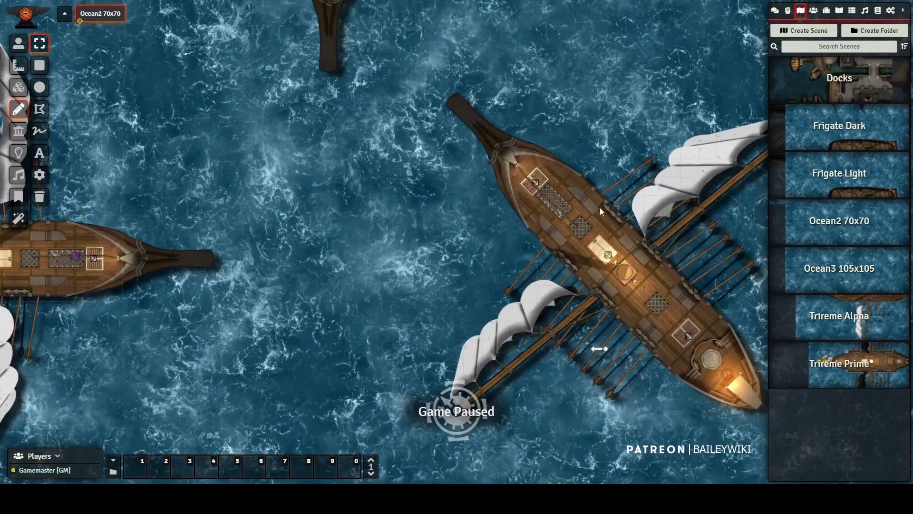
Set the teleport identifier of the diagonal trireme's bow hatch region to triremealpha2-front-2
scroll(664, 349, "up", 5)
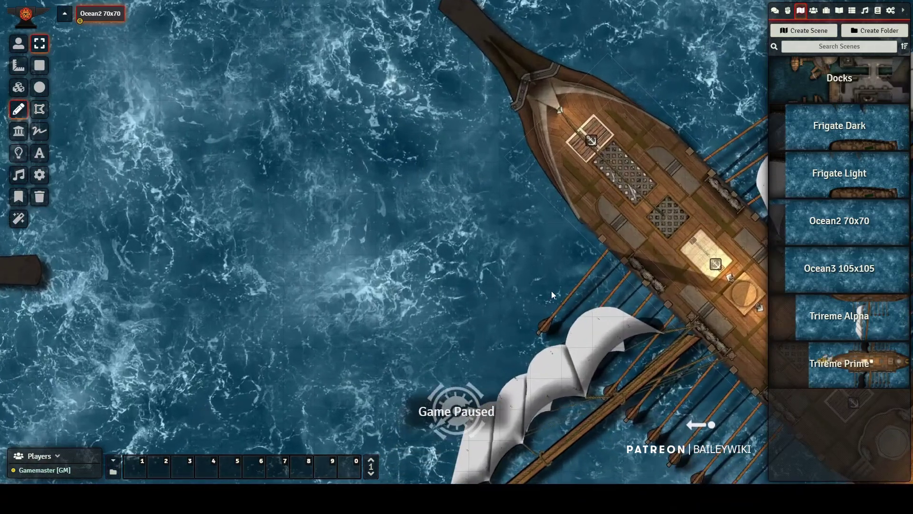
left_click_drag(593, 212, 511, 246)
double_click(524, 162)
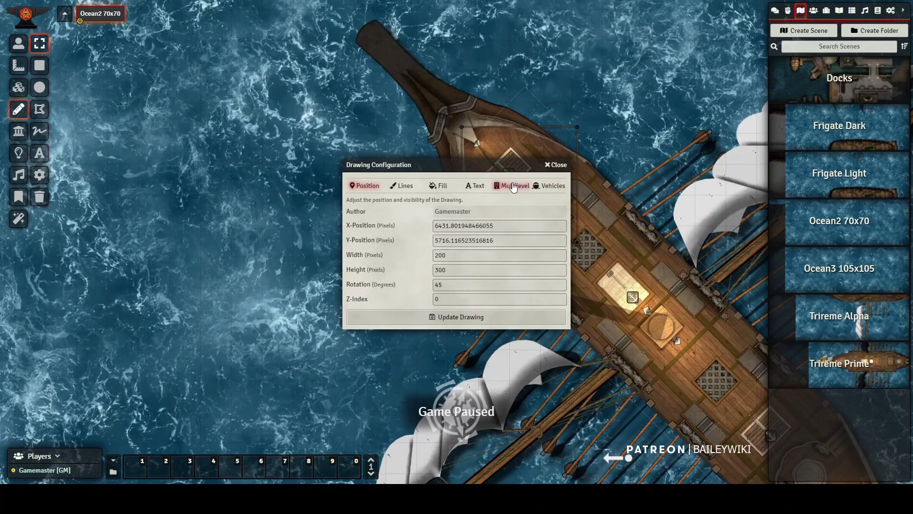
left_click(472, 276)
key("Escape")
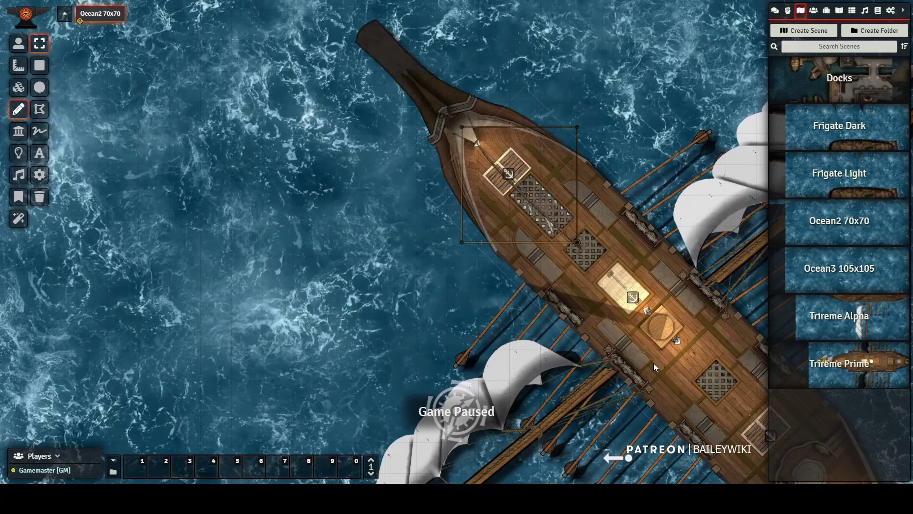
Set the teleport identifiers of the diagonal trireme's middle and stern hatch regions to triremealpha2-mid-2 and triremealpha2-rear-2
double_click(644, 284)
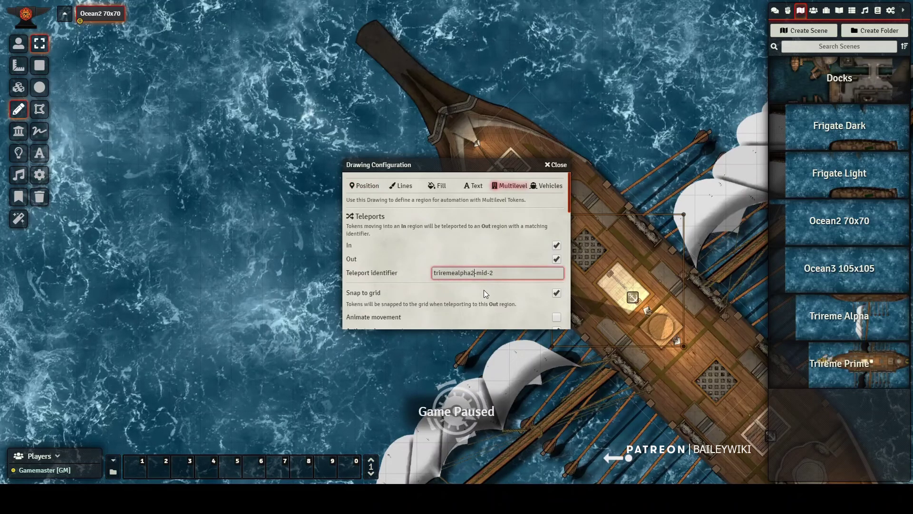
key("Escape")
left_click_drag(484, 179, 455, 135)
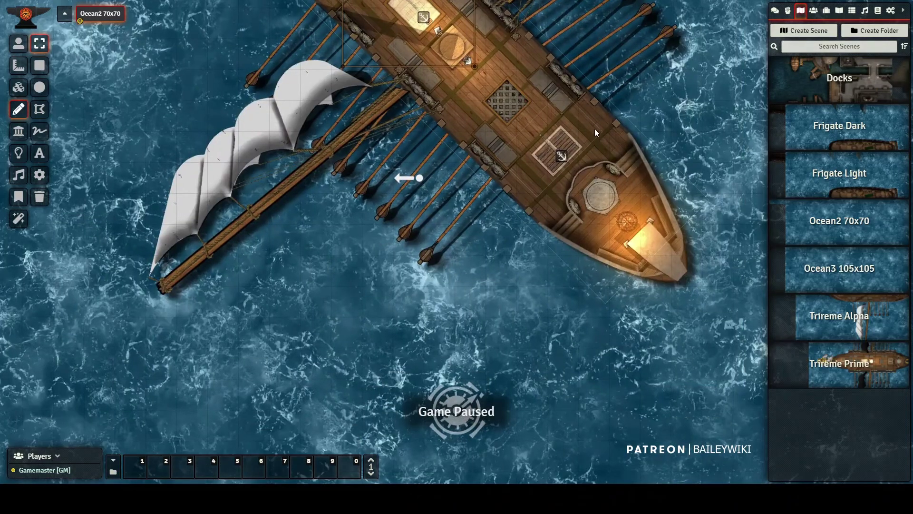
double_click(558, 128)
left_click(509, 185)
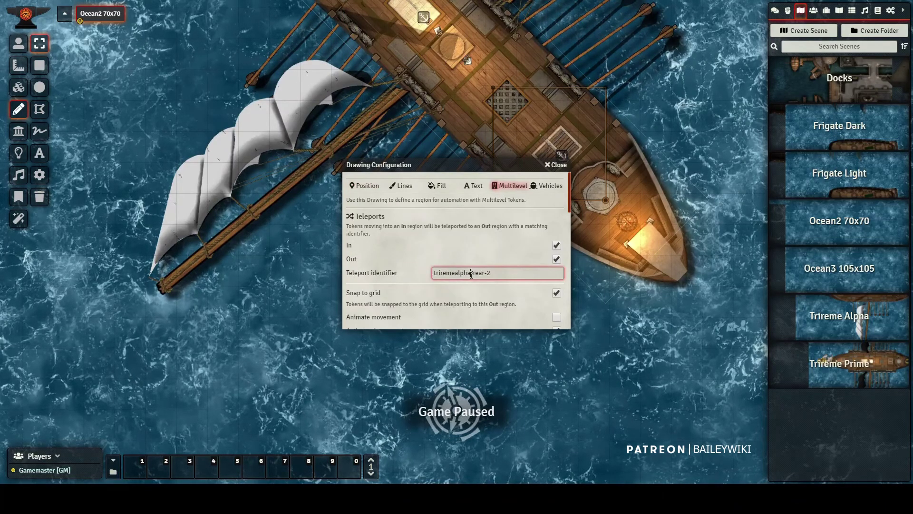
key("Return")
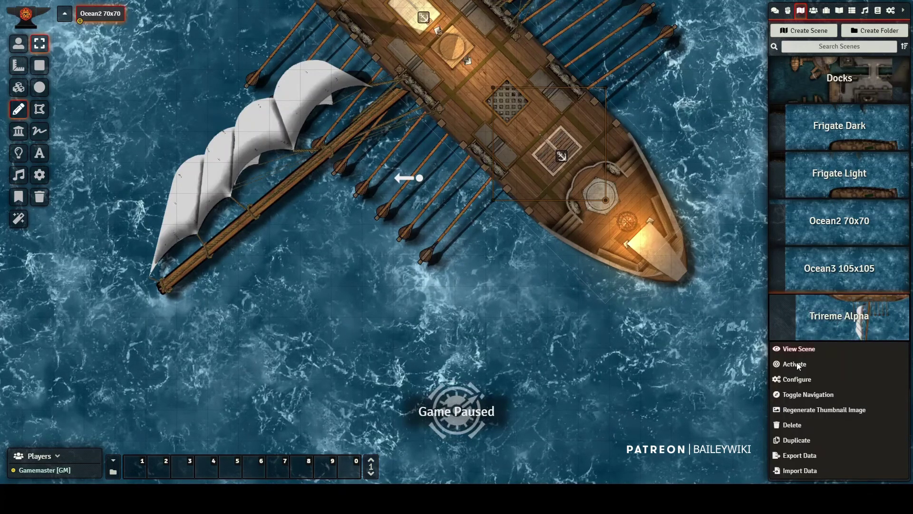
Duplicate the Trireme Alpha scene and set the copy's lower-deck bow region teleport identifier to triremealpha2-front-2
left_click(803, 440)
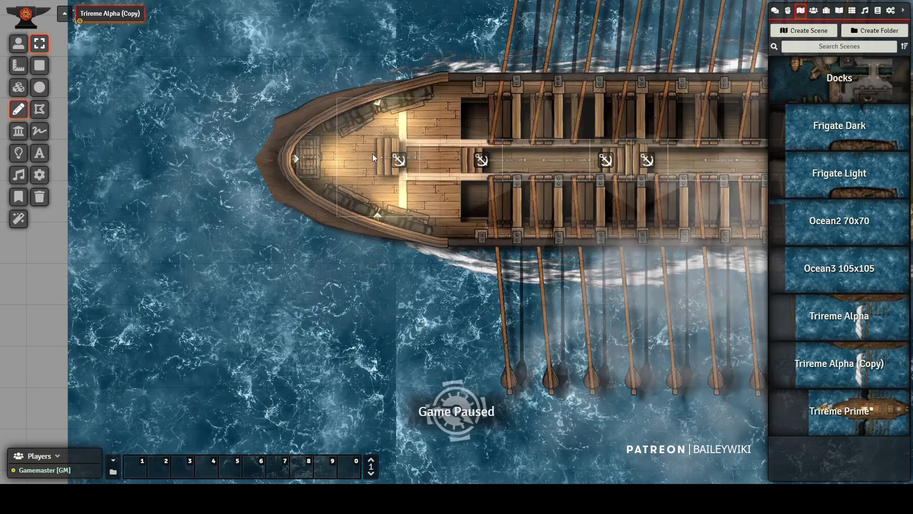
double_click(372, 153)
left_click(512, 185)
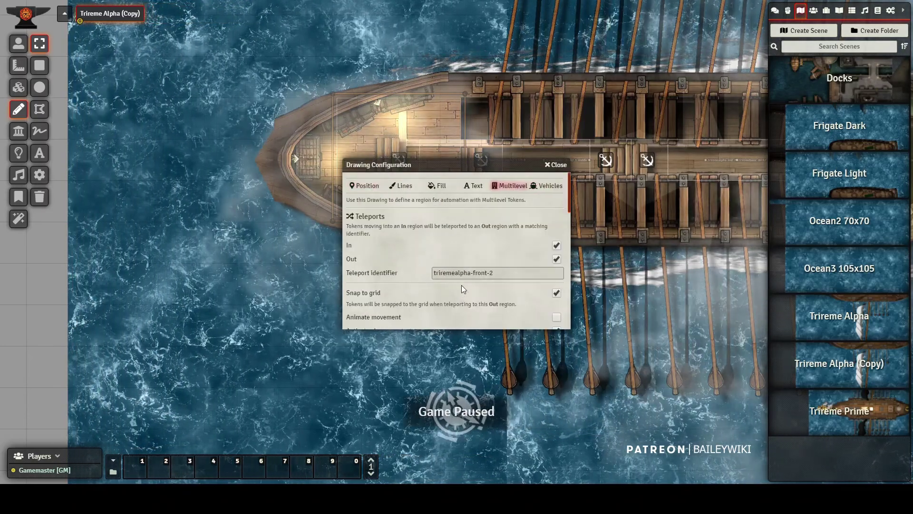
left_click(471, 273)
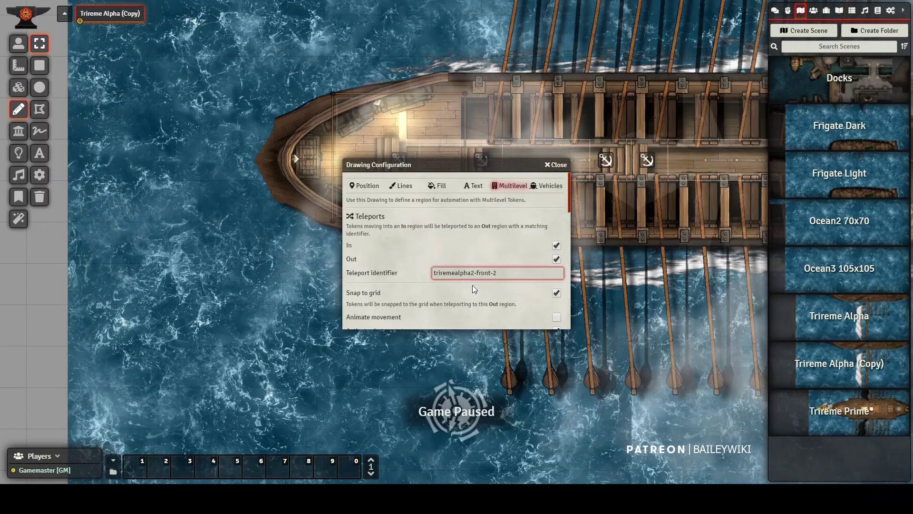
key("Return")
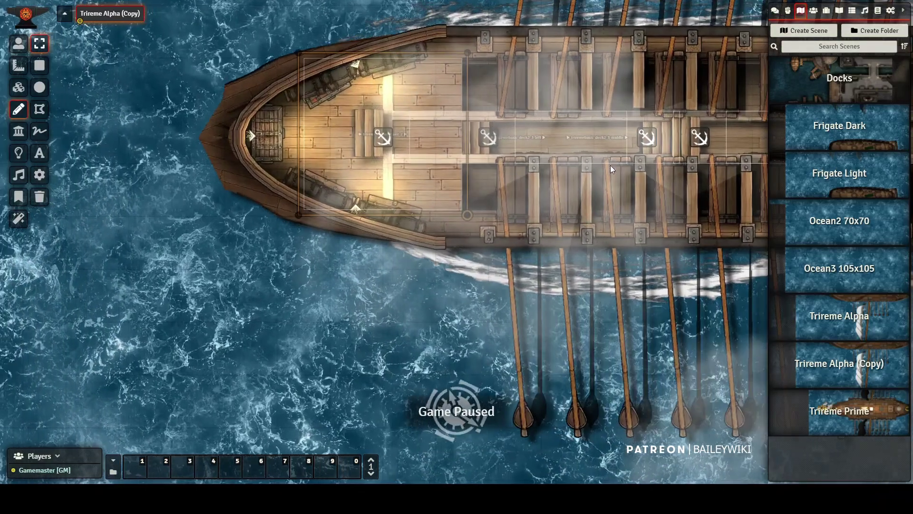
scroll(411, 285, "up", 2)
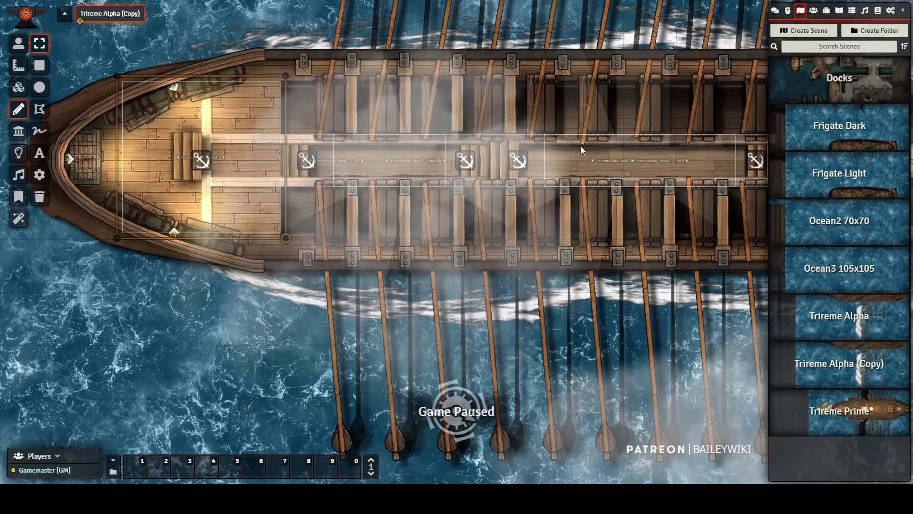
left_click(582, 155)
double_click(582, 158)
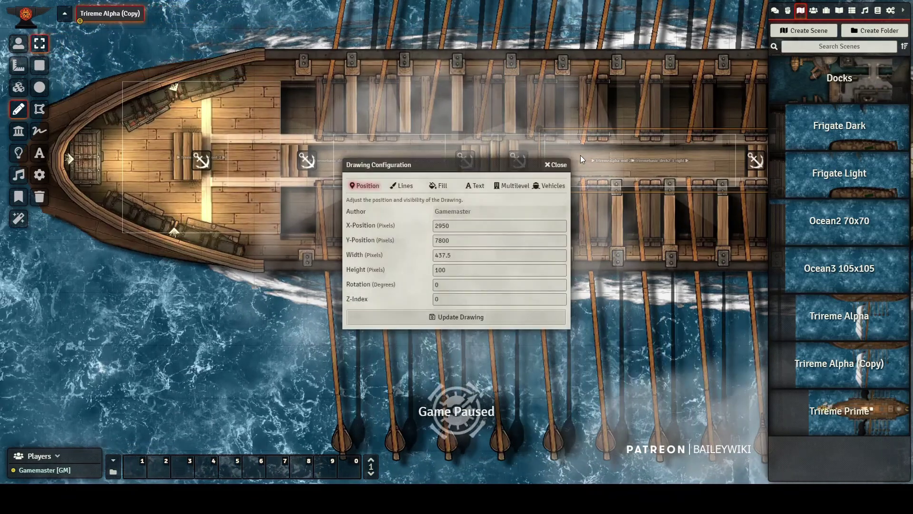
left_click(520, 186)
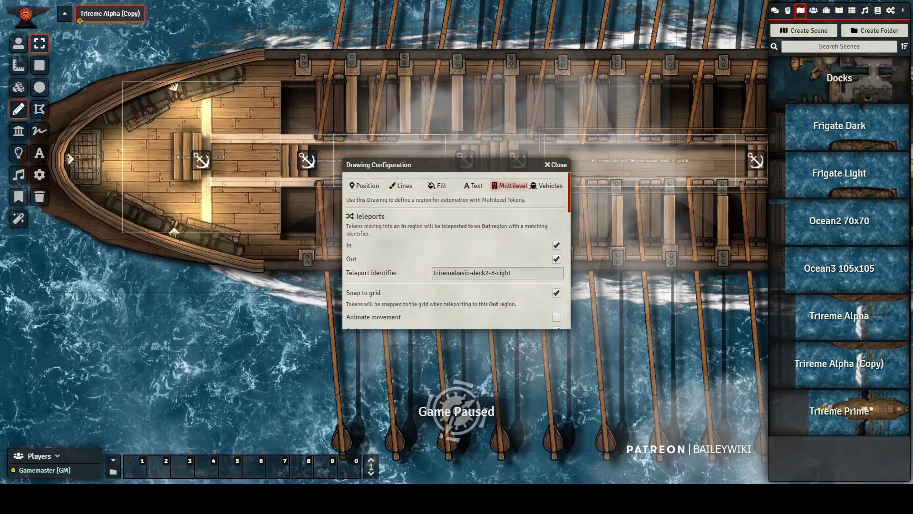
left_click(562, 165)
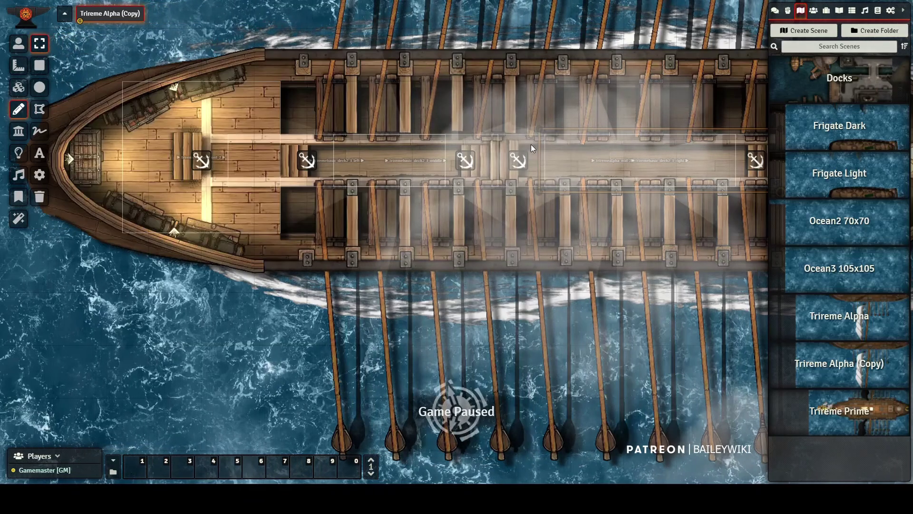
Set the teleport identifier of the middle stairway region in Trireme Alpha (Copy) to triremealpha2-mid-2
double_click(532, 148)
left_click(515, 186)
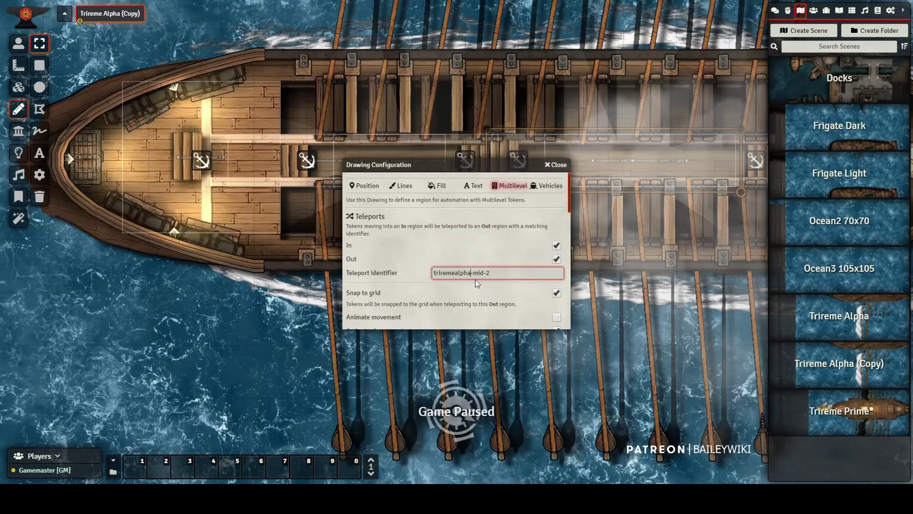
key("Return")
Set the teleport identifier of the stern cabin region in Trireme Alpha (Copy) to triremealpha2-rear-2
left_click_drag(529, 327, 345, 330)
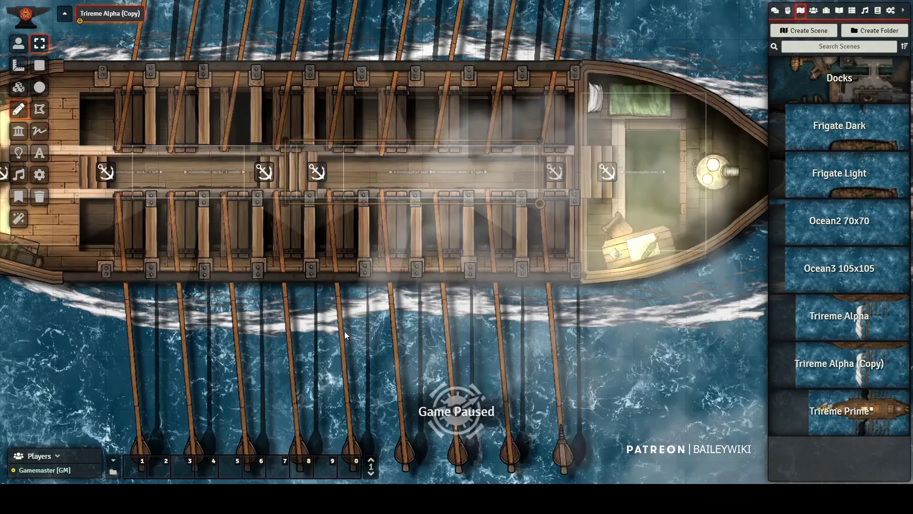
double_click(586, 167)
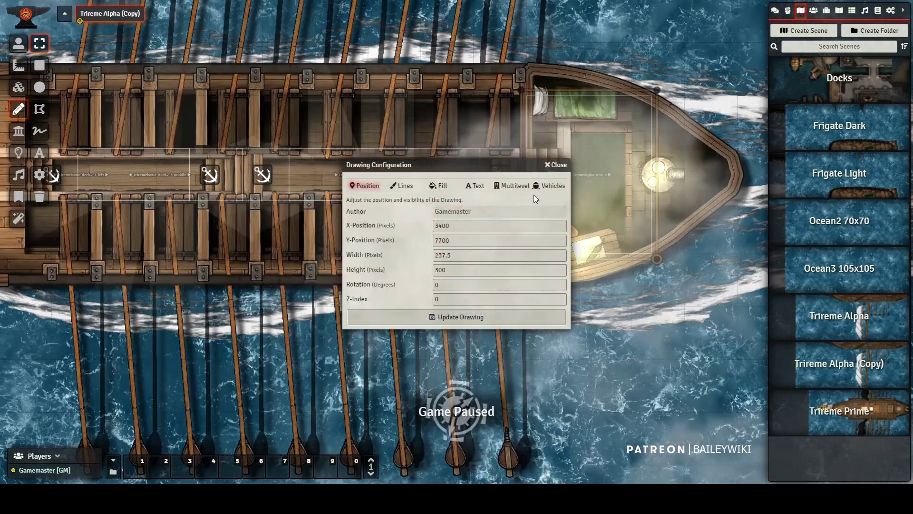
left_click(509, 186)
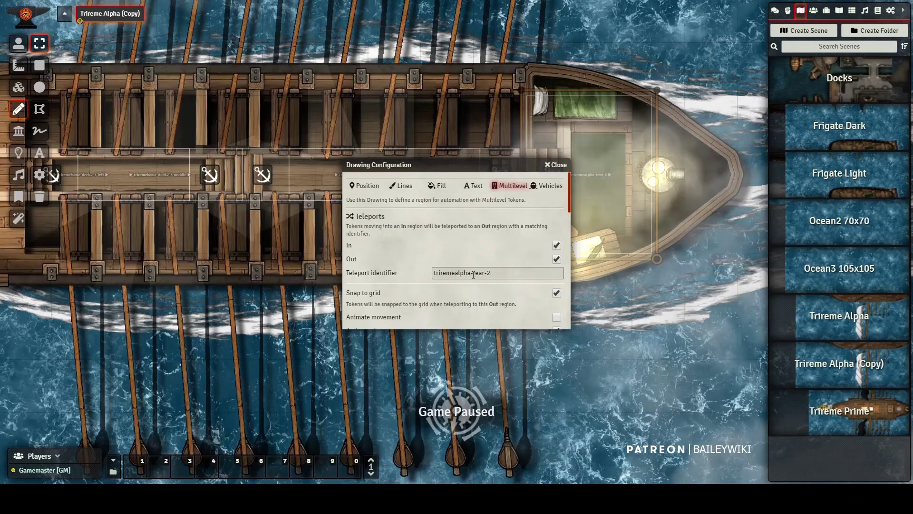
left_click(472, 272)
type("2")
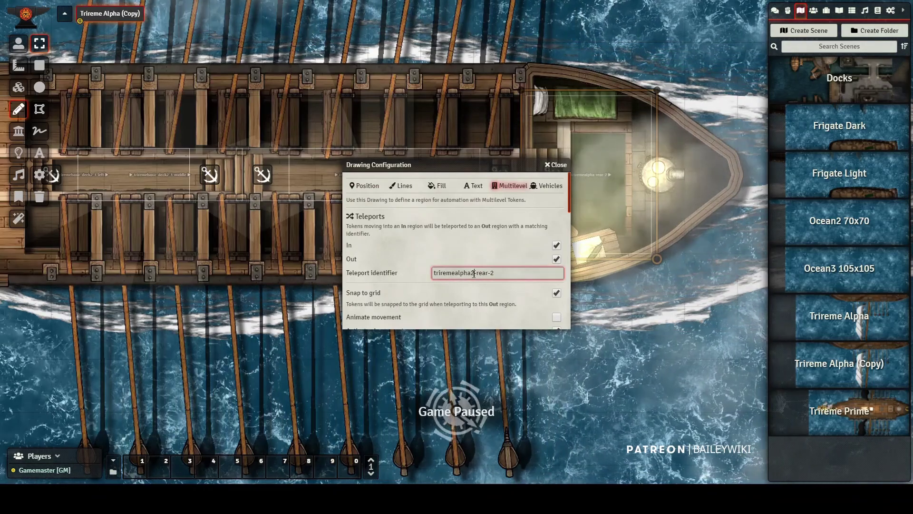
key("Return")
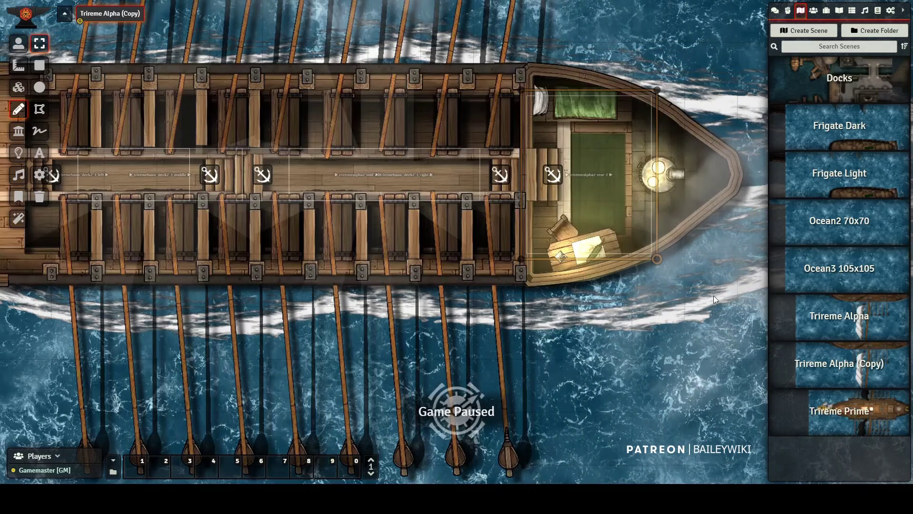
Place a Player token on the diagonal trireme in the Ocean2 70x70 scene and send it down through the middle hatch
scroll(691, 295, "down", 3)
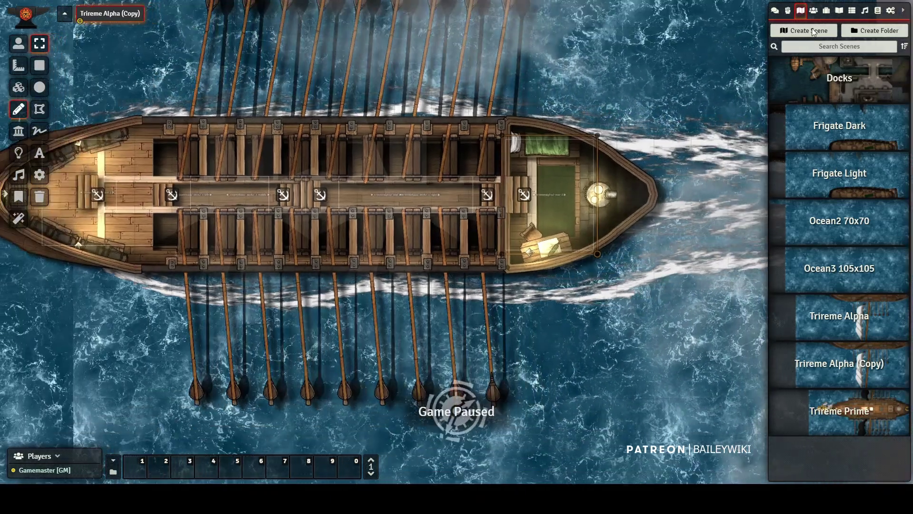
left_click(839, 221)
left_click(813, 10)
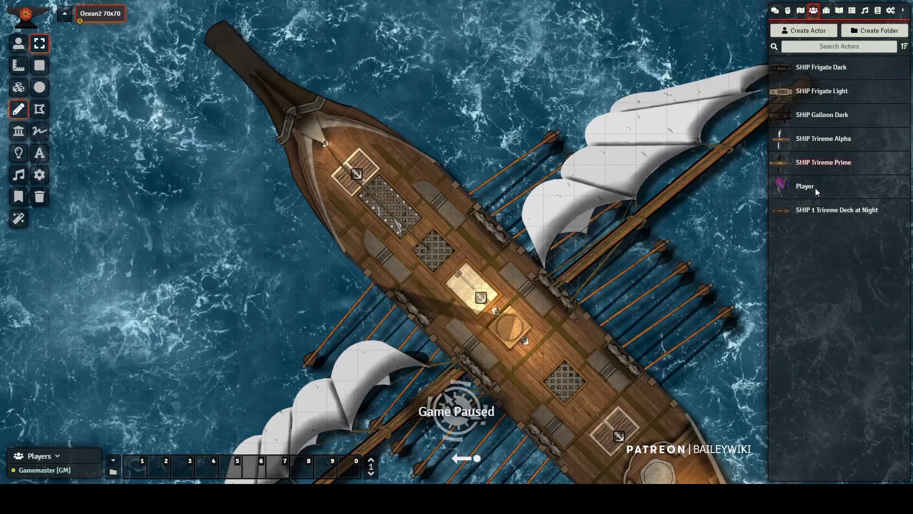
left_click_drag(452, 261, 465, 271)
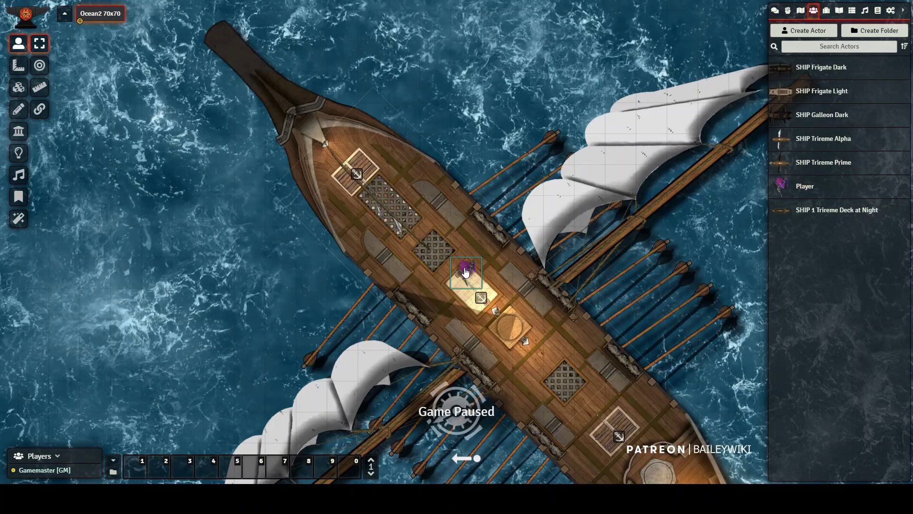
left_click(466, 274)
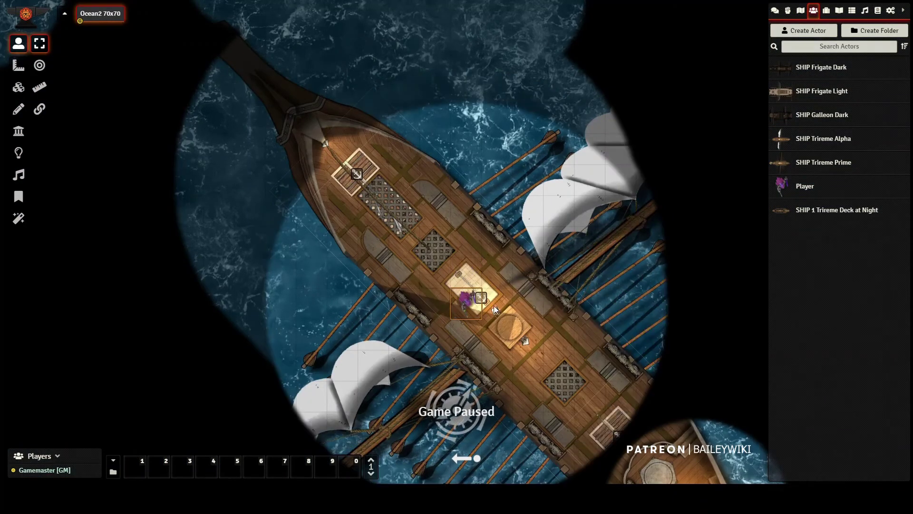
key("Delete")
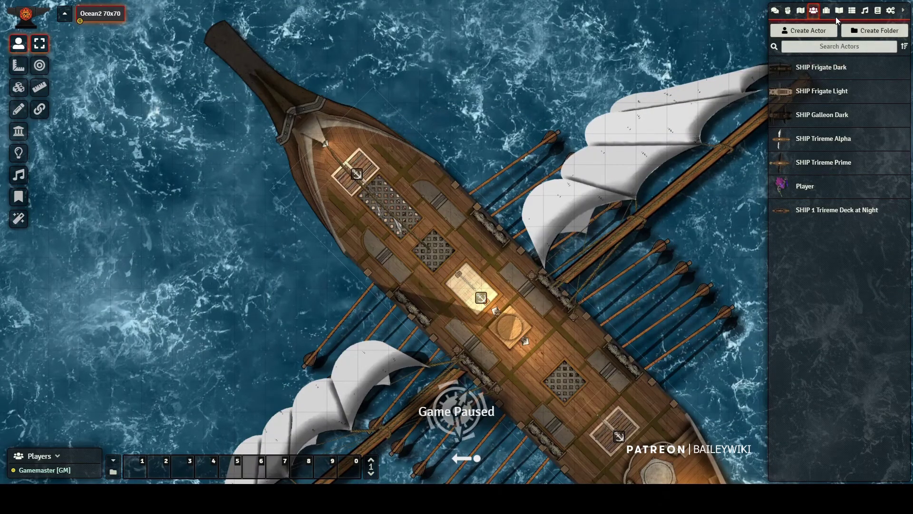
Switch to the Trireme Alpha (Copy) scene and walk the Player token along the lower deck towards the bow
left_click(800, 11)
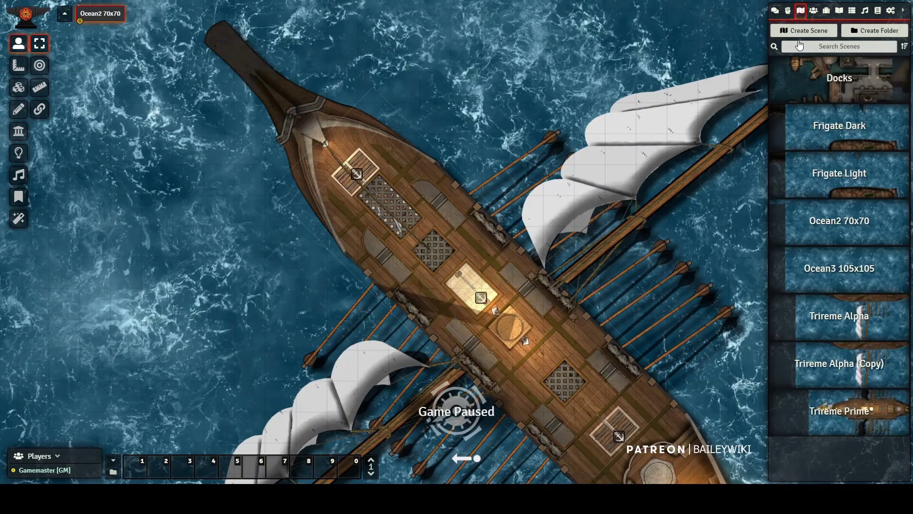
left_click(846, 364)
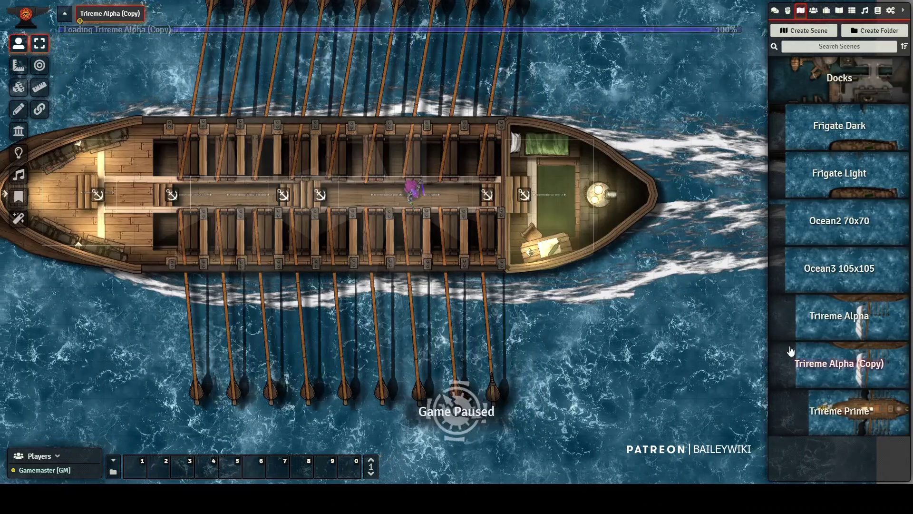
left_click(414, 202)
key("Left")
key("Left")
key("Left")
key("Left")
key("Left")
key("Left")
key("Left")
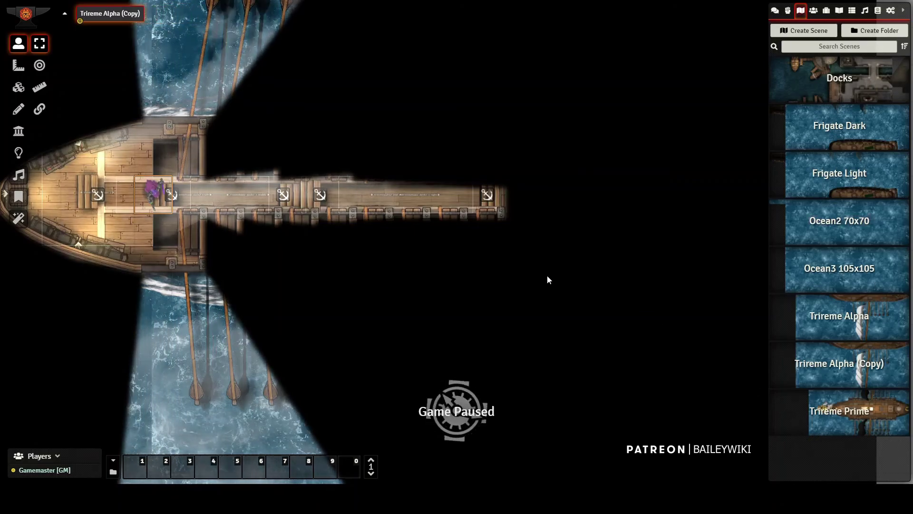
Return to the Ocean2 70x70 scene and examine the whole diagonal trireme from farther out
left_click(844, 233)
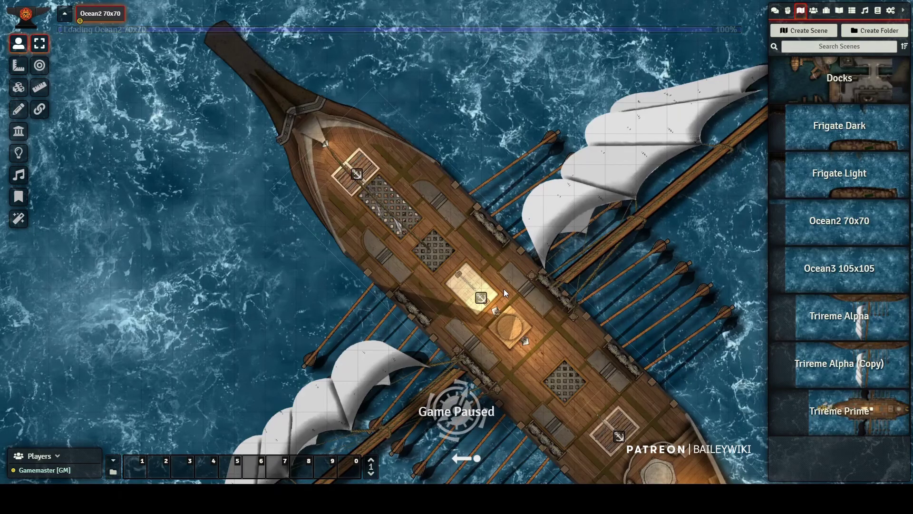
scroll(498, 284, "down", 5)
scroll(494, 282, "down", 5)
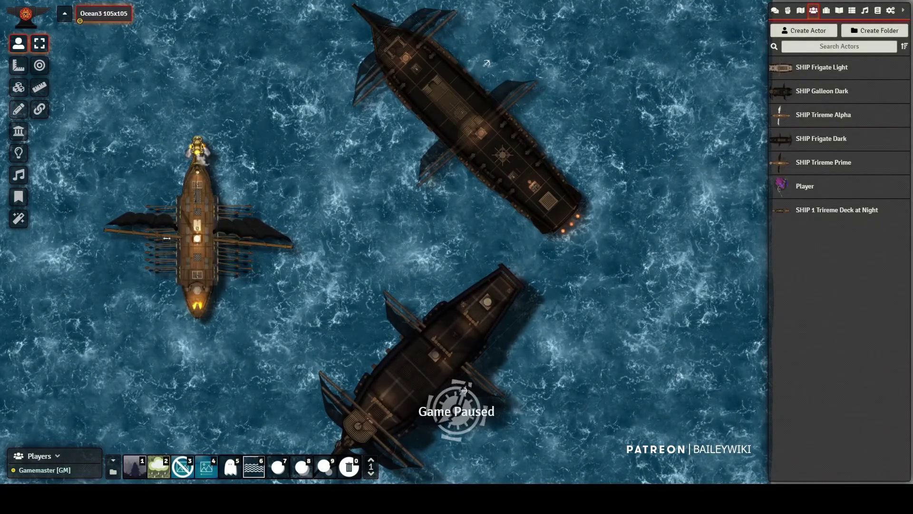
Review the macro directory and run the Parallaxia On macro in the Ocean3 105x105 scene
left_click(113, 471)
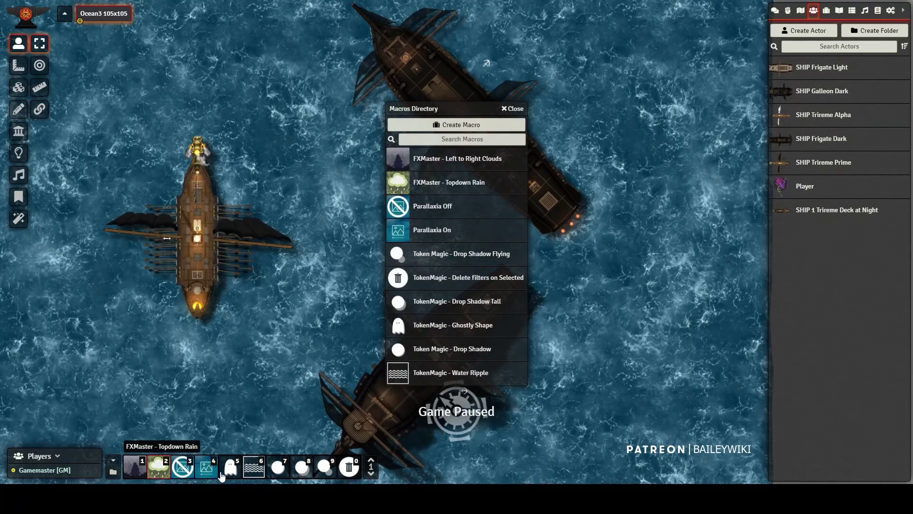
left_click(513, 108)
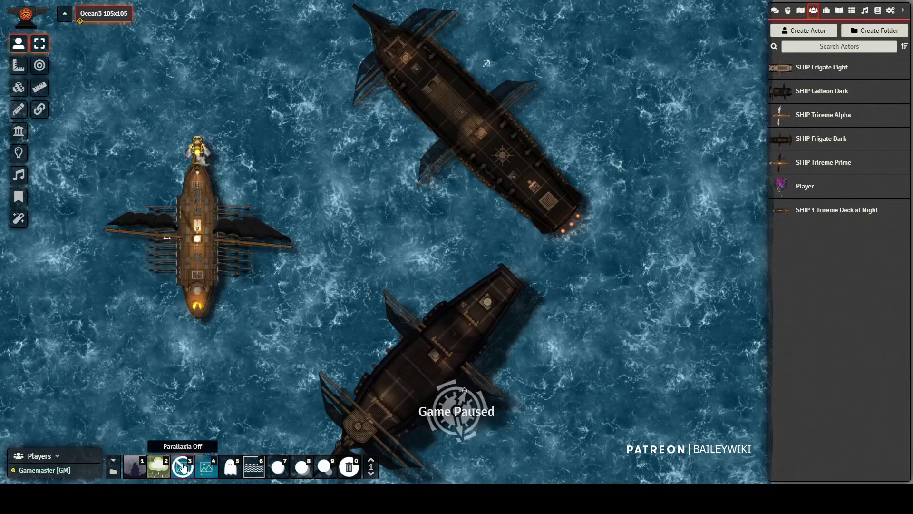
left_click(205, 475)
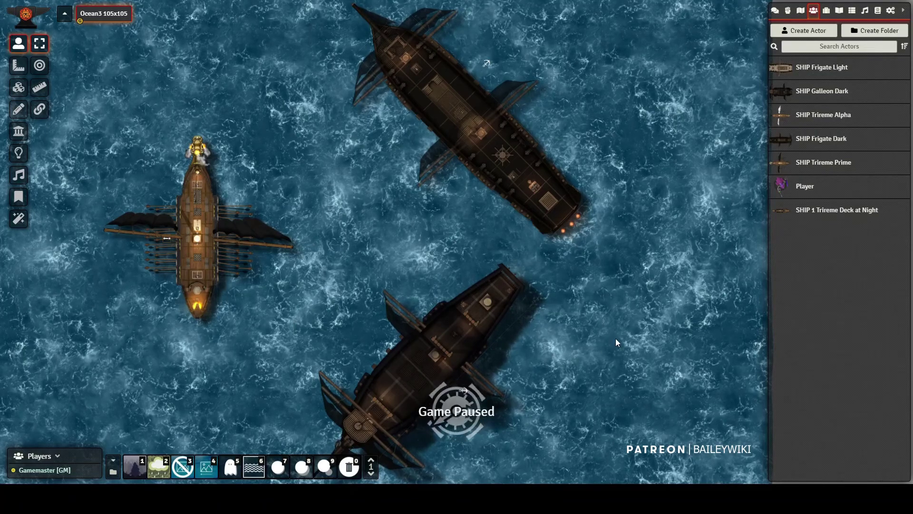
Reposition the offset ocean tile in the Ocean3 105x105 scene so it covers the scene area
scroll(627, 228, "down", 3)
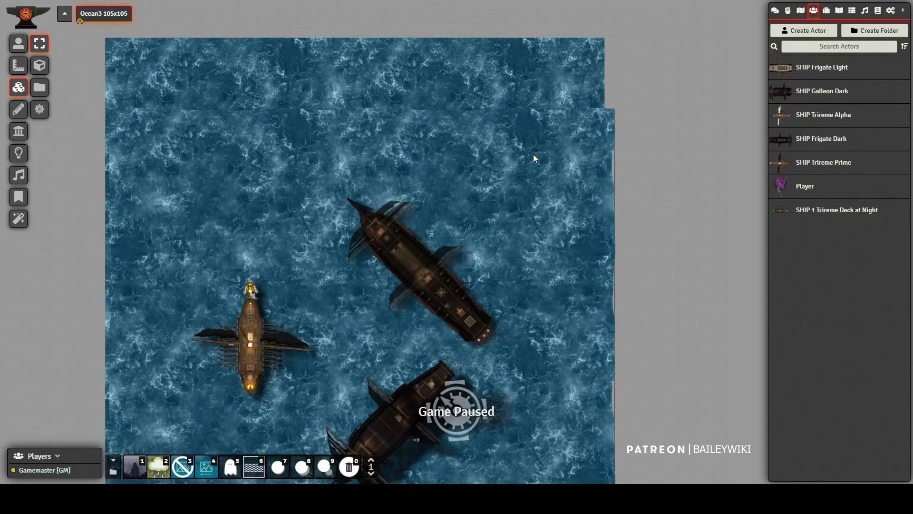
left_click_drag(588, 176, 577, 103)
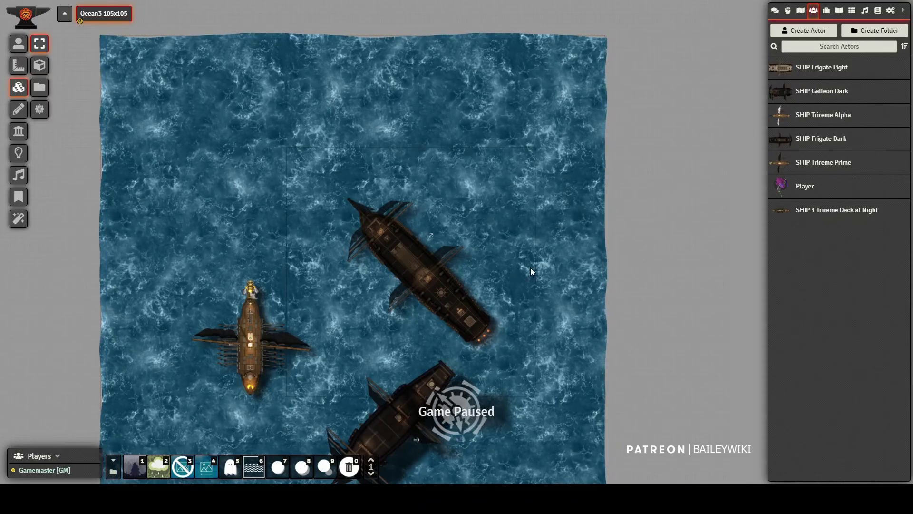
scroll(568, 269, "up", 3)
scroll(568, 269, "up", 5)
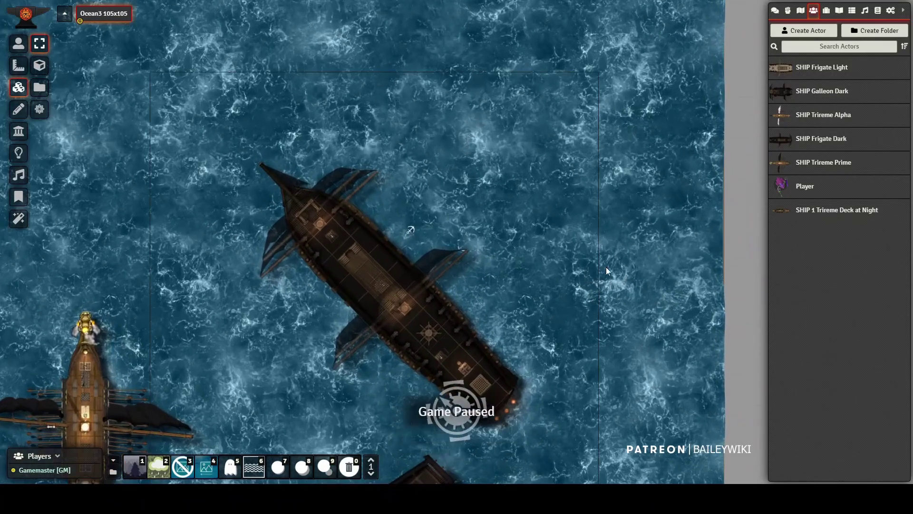
Inspect the ocean tile's edges and its Parallaxia Tile Configuration, including the tiling scale and offset parameters
left_click_drag(732, 347, 712, 82)
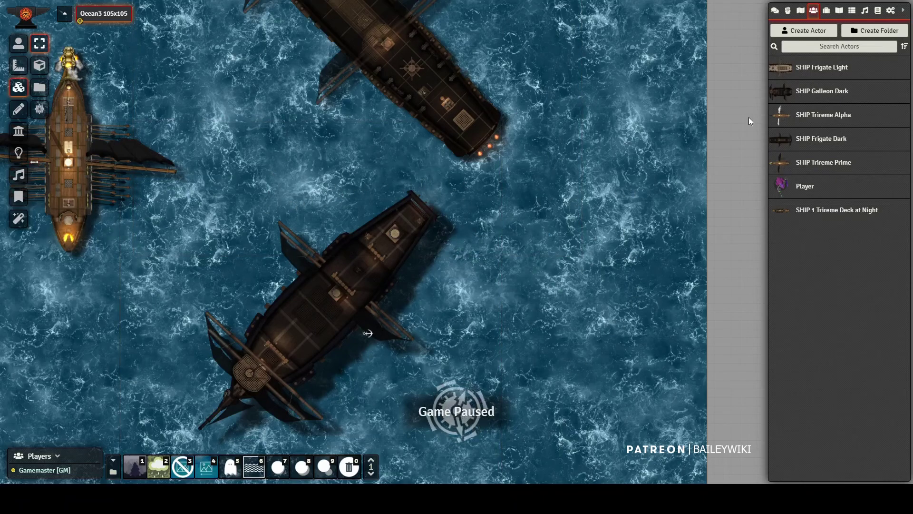
scroll(746, 104, "down", 3)
left_click_drag(714, 79, 657, 347)
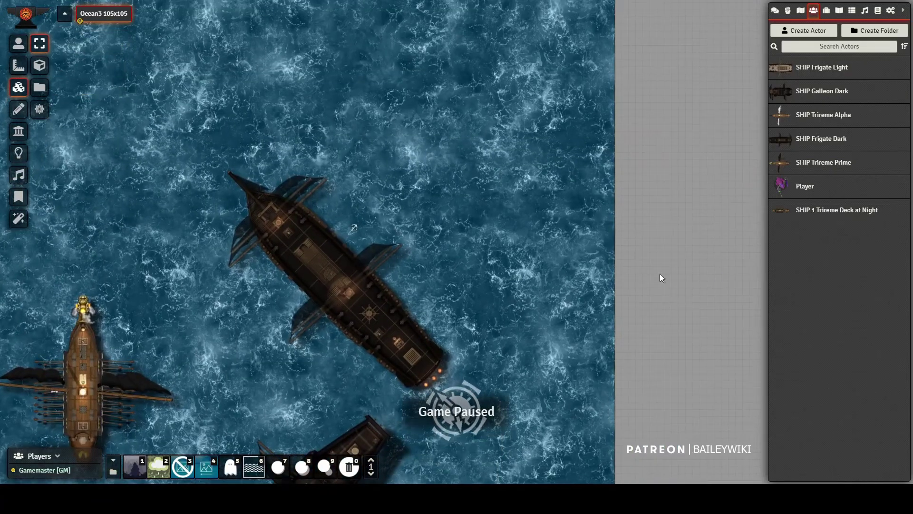
left_click_drag(613, 21, 589, 195)
scroll(613, 109, "up", 7)
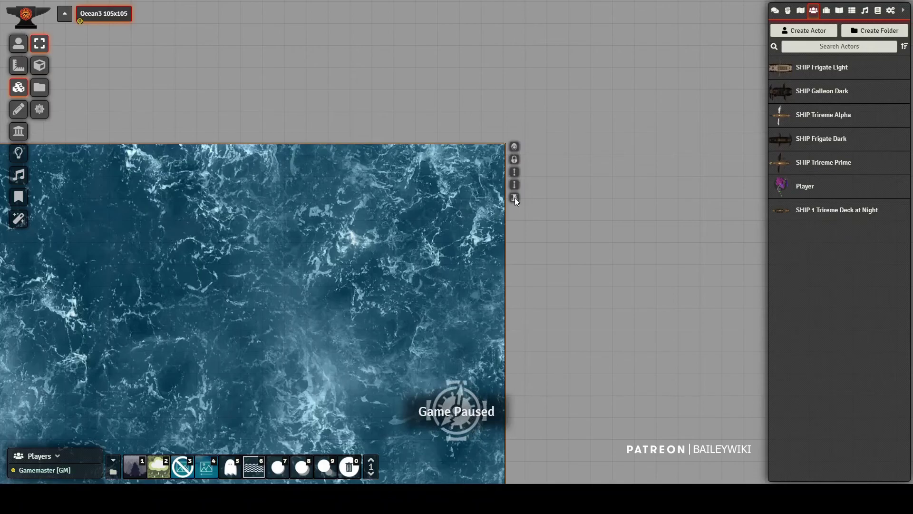
left_click(514, 197)
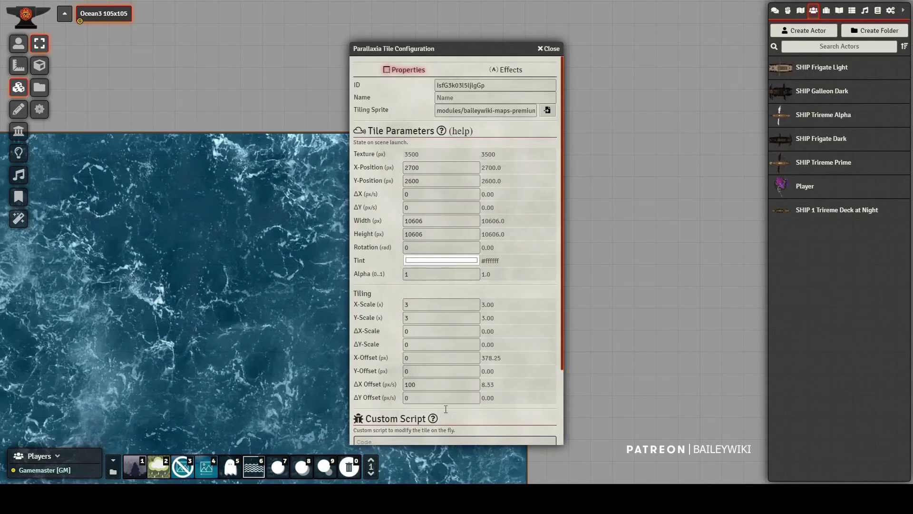
left_click(549, 48)
scroll(385, 333, "down", 5)
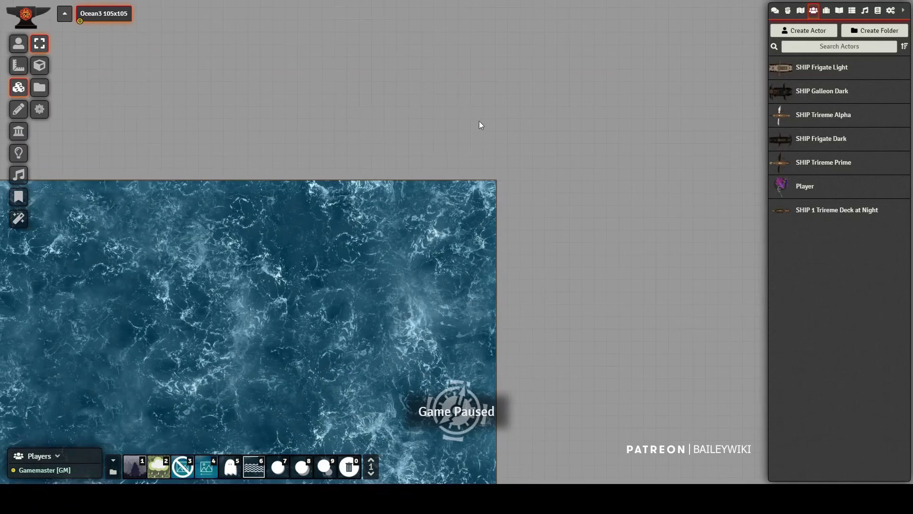
Stop the ocean's movement in the Ocean3 105x105 scene with the Parallaxia Off macro
left_click_drag(595, 337, 677, 80)
scroll(512, 398, "up", 5)
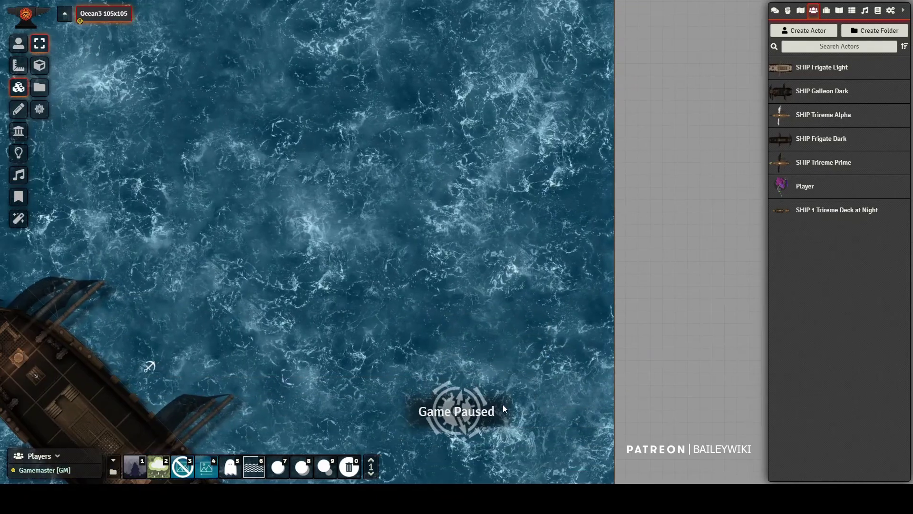
left_click_drag(372, 406, 598, 118)
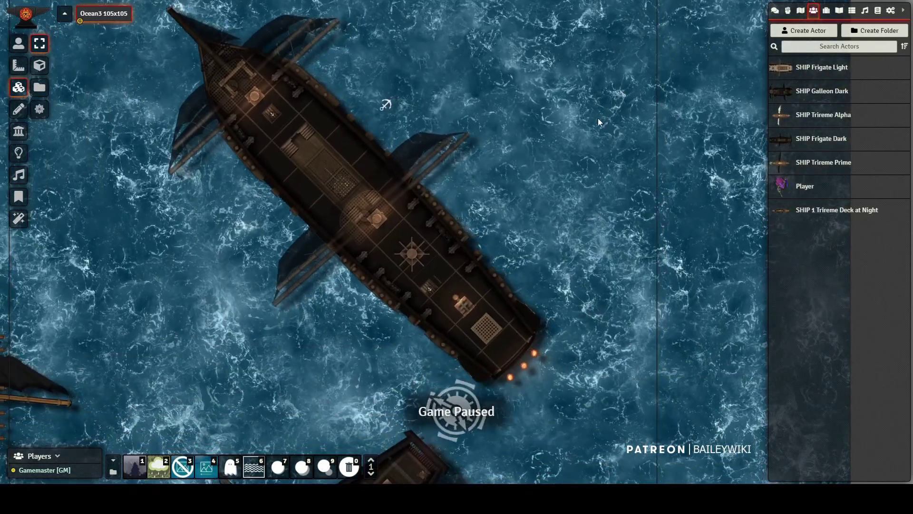
scroll(498, 290, "down", 4)
scroll(496, 291, "down", 4)
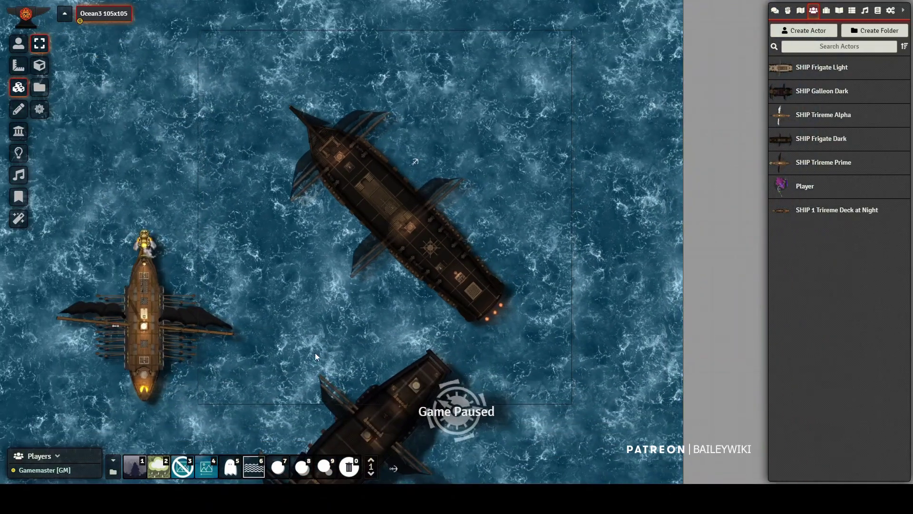
left_click_drag(361, 278, 424, 253)
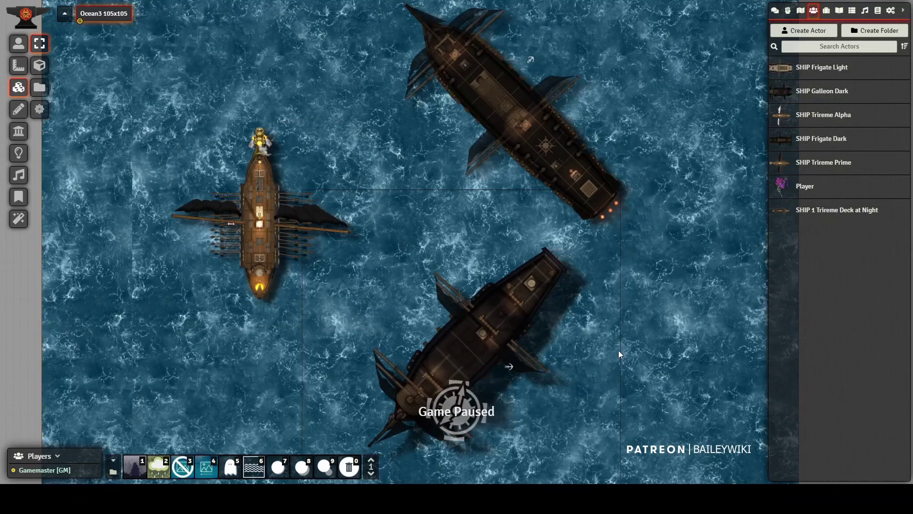
left_click(183, 468)
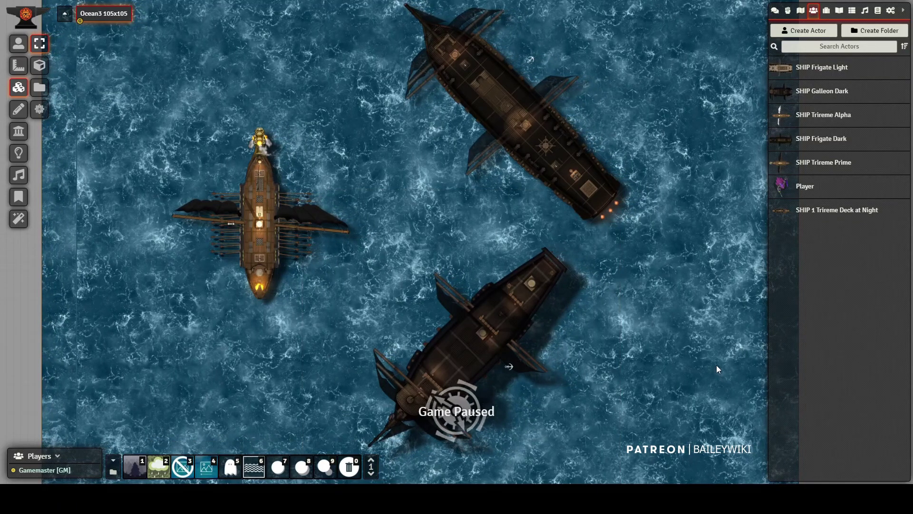
Apply the TokenMagic - Water Ripple macro to the ocean tile and restart its movement with Parallaxia Off and On
left_click(254, 470)
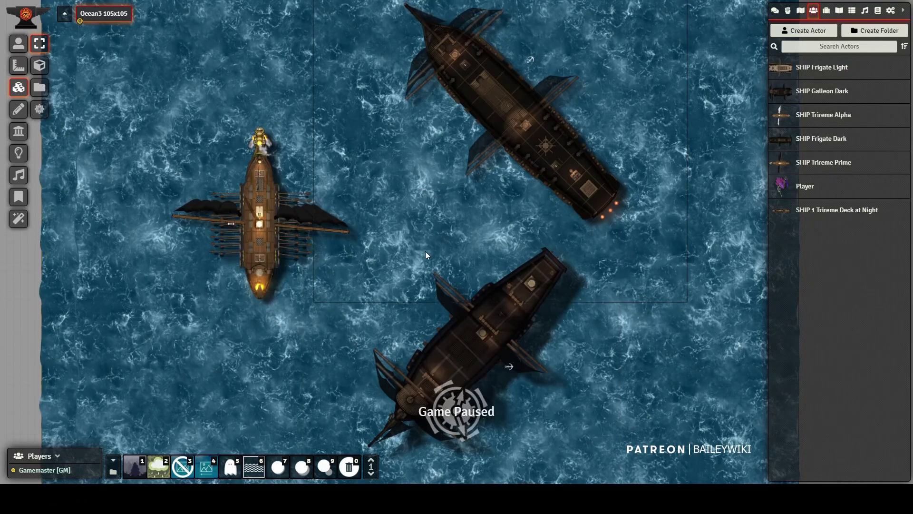
left_click(178, 475)
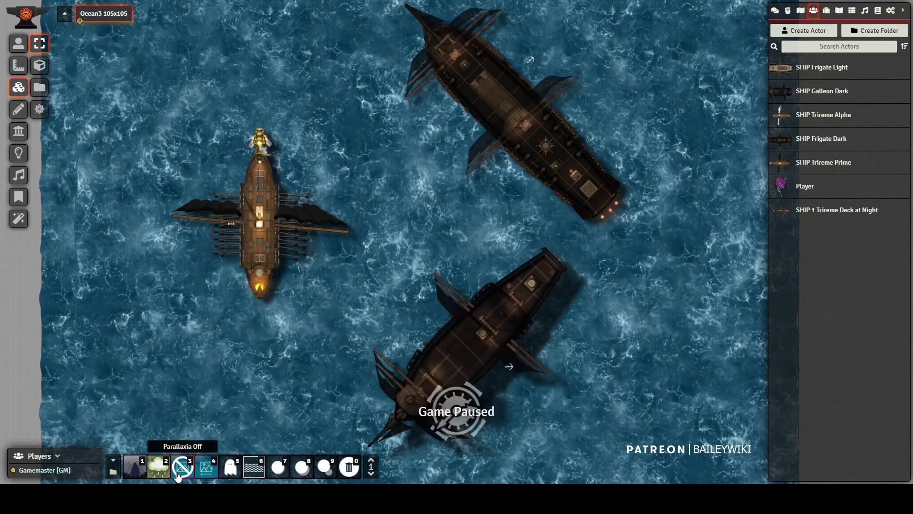
left_click(204, 467)
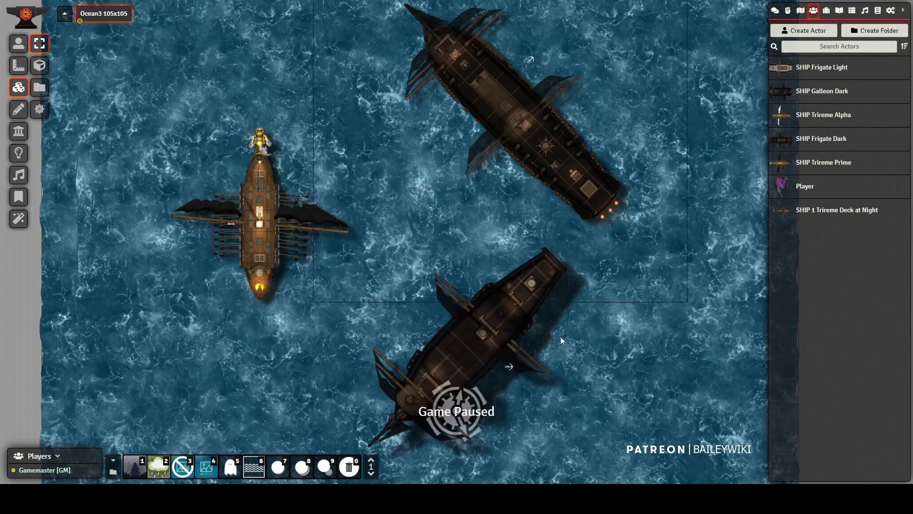
Delete the filters on the southern dark ship's tile and apply TokenMagic - Drop Shadow Tall to it
scroll(326, 315, "up", 8)
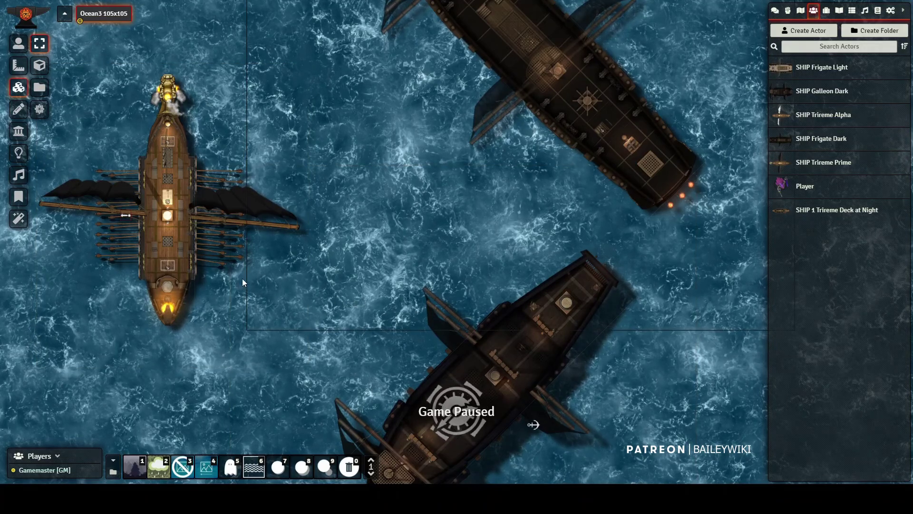
left_click_drag(249, 384, 324, 195)
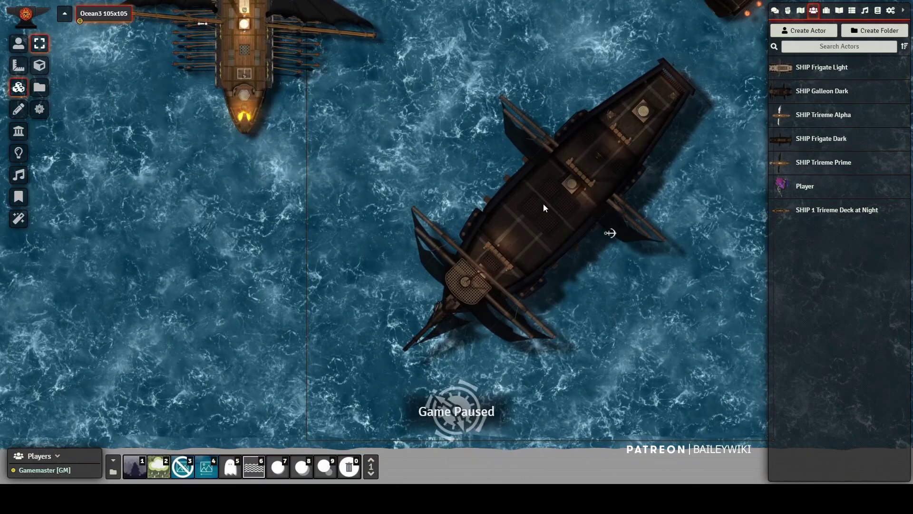
left_click(350, 468)
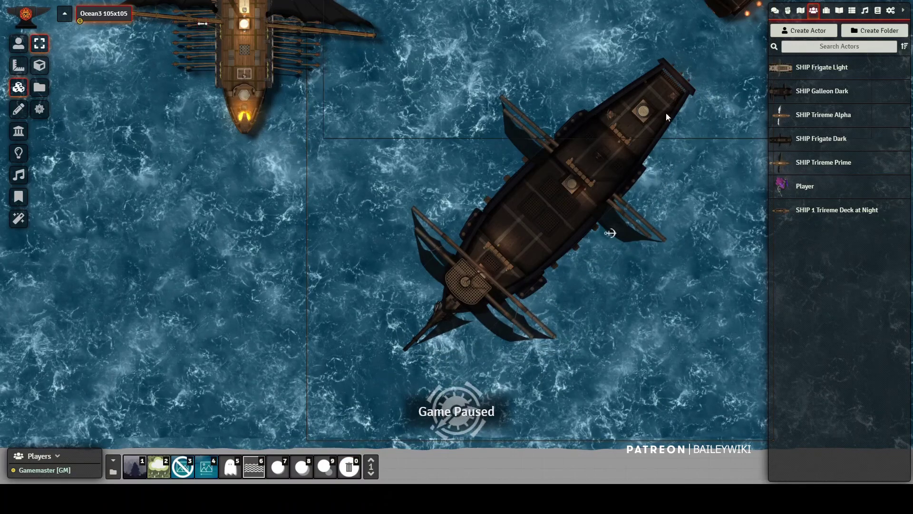
scroll(663, 284, "down", 2)
scroll(662, 282, "down", 2)
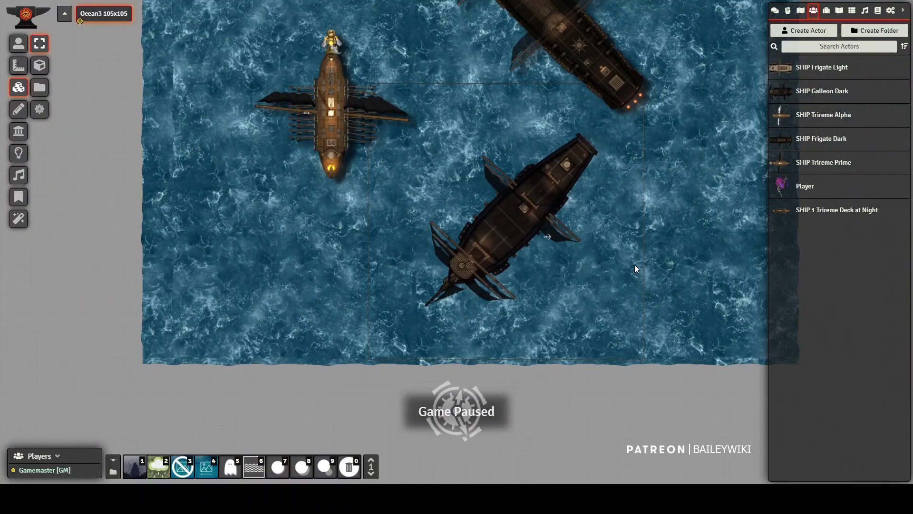
scroll(635, 265, "up", 3)
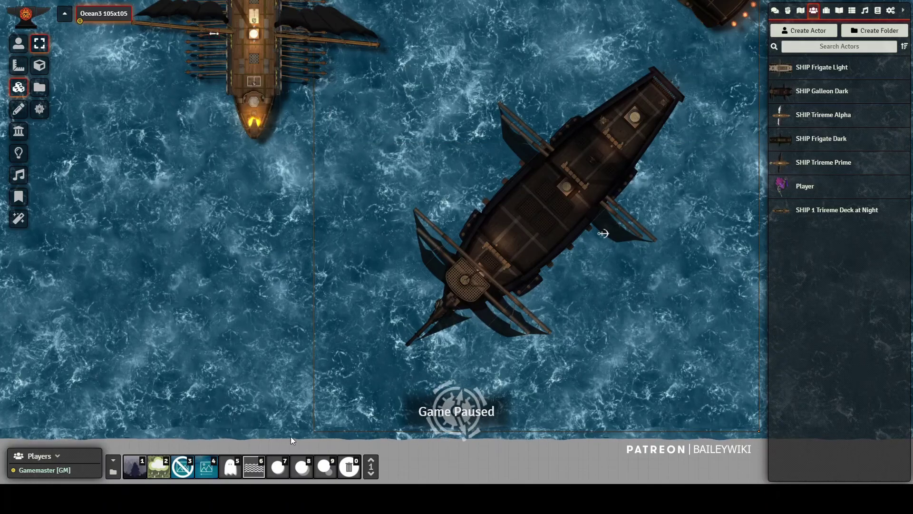
left_click(303, 468)
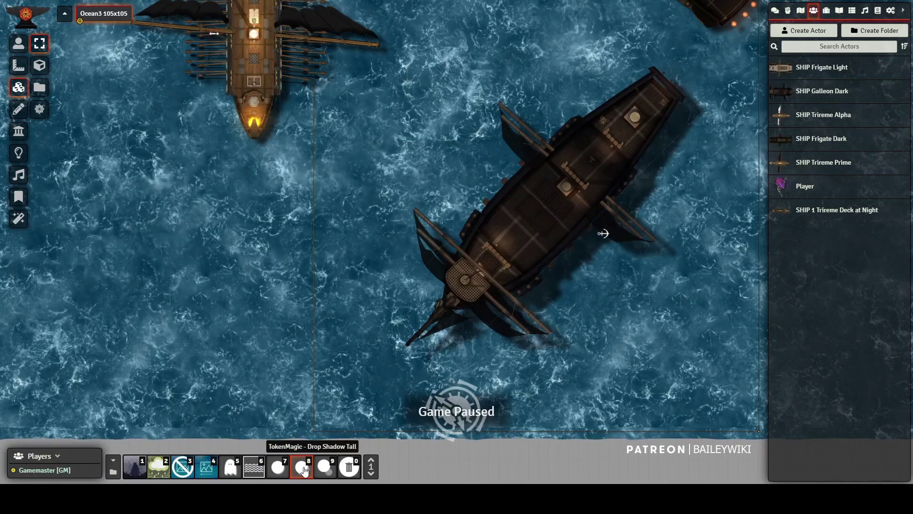
Delete the filters on the vertical trireme's tile and apply the Token Magic - Drop Shadow macro to it
left_click_drag(424, 208, 498, 307)
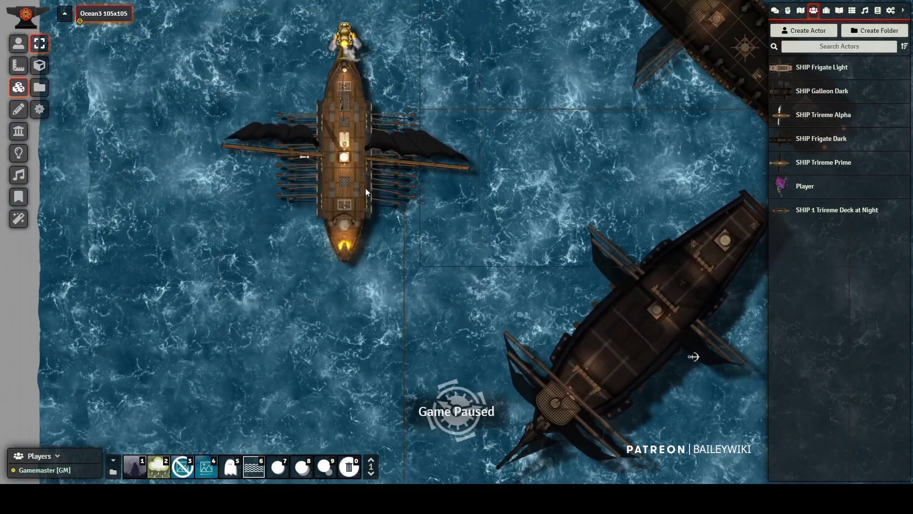
left_click(350, 467)
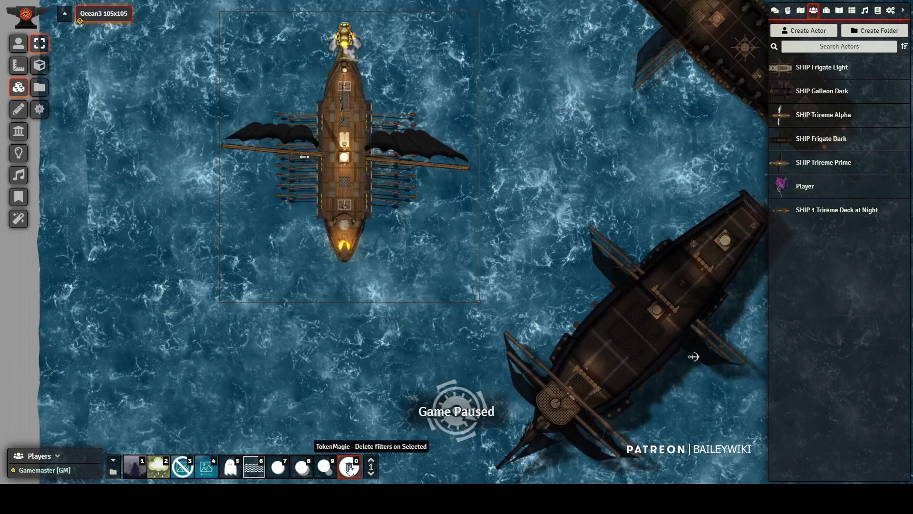
left_click(278, 467)
Replace the filters on the northern dark ship's tile with the Token Magic - Drop Shadow effect
left_click_drag(588, 178, 429, 324)
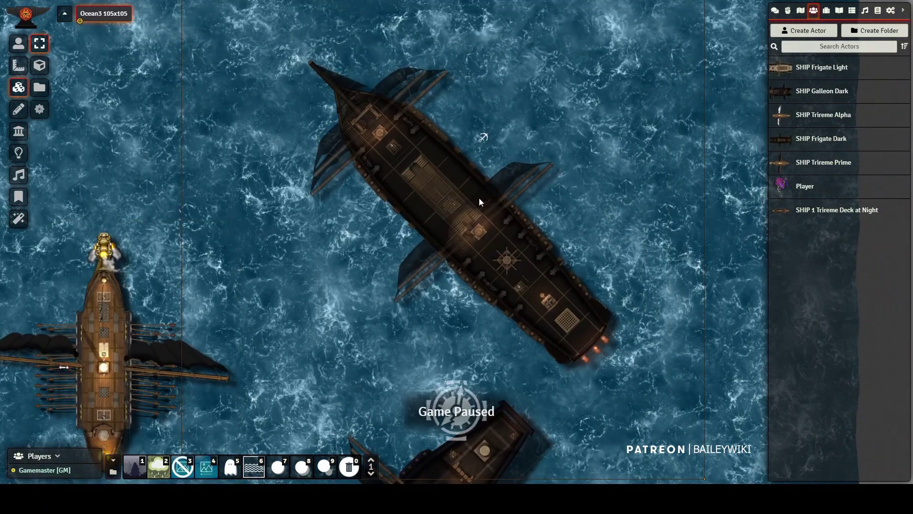
left_click(350, 467)
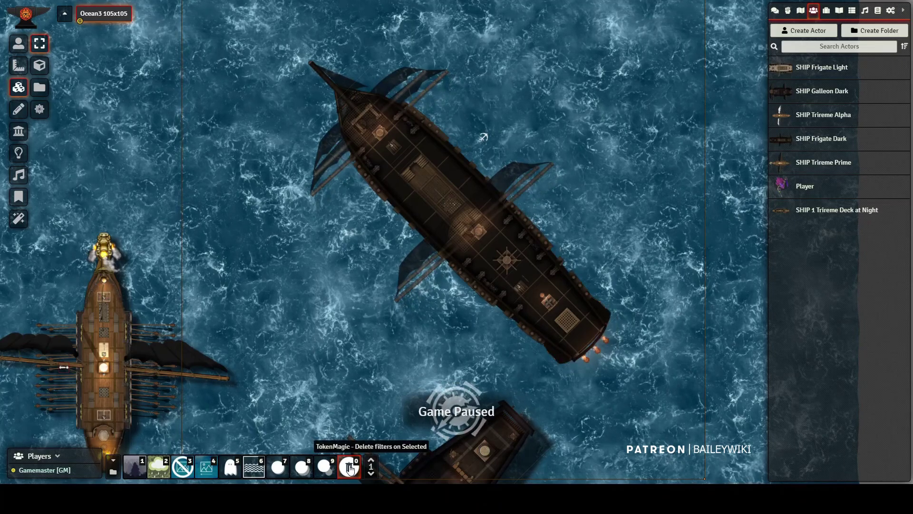
left_click(277, 467)
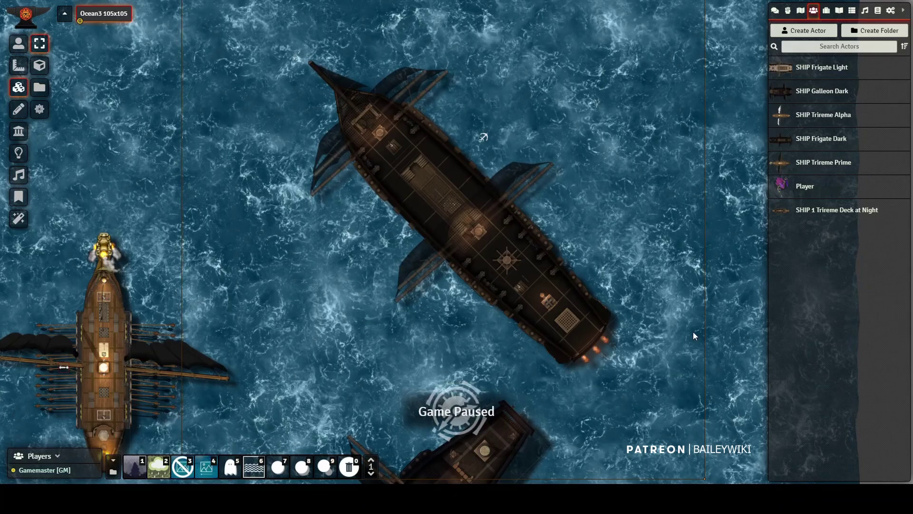
right_click(779, 67)
scroll(378, 267, "down", 2)
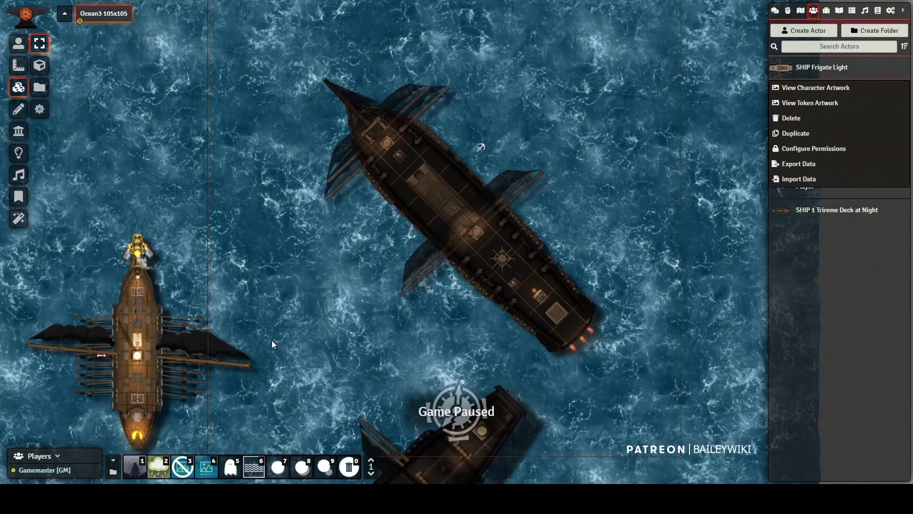
scroll(247, 347, "up", 1)
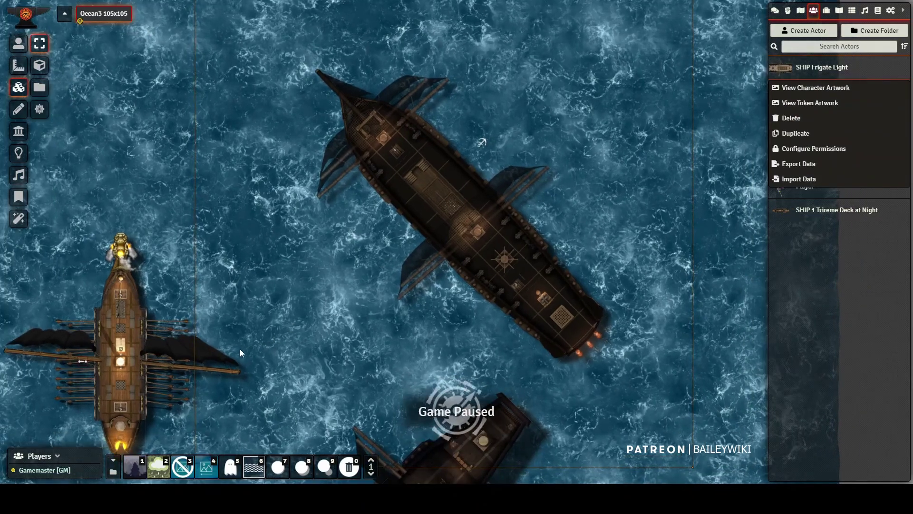
left_click(724, 438)
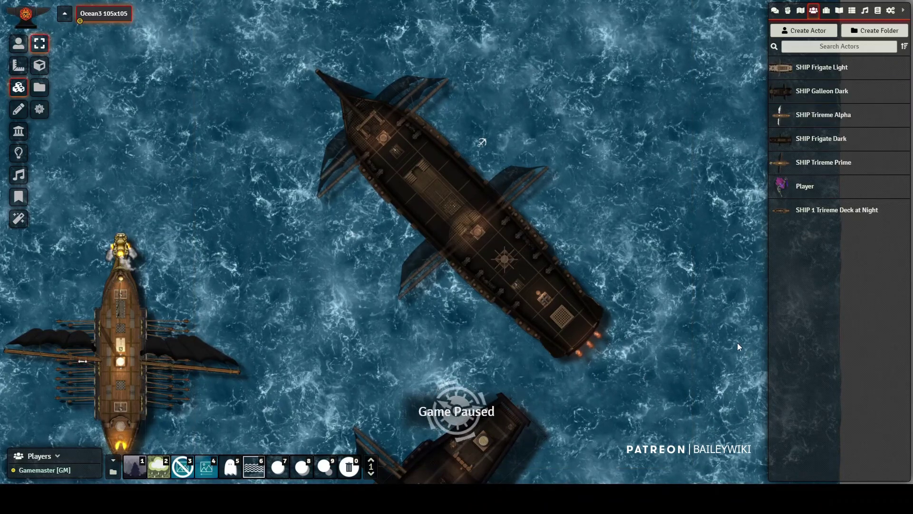
Apply the ghost effect macro to the tile of the dark galleon near the ocean's southern edge
scroll(738, 343, "down", 2)
left_click_drag(691, 393, 654, 111)
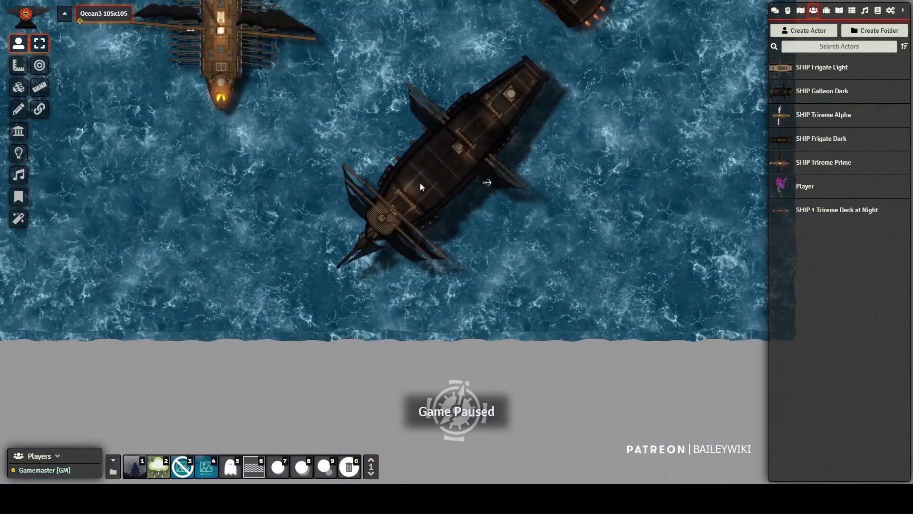
scroll(417, 180, "up", 3)
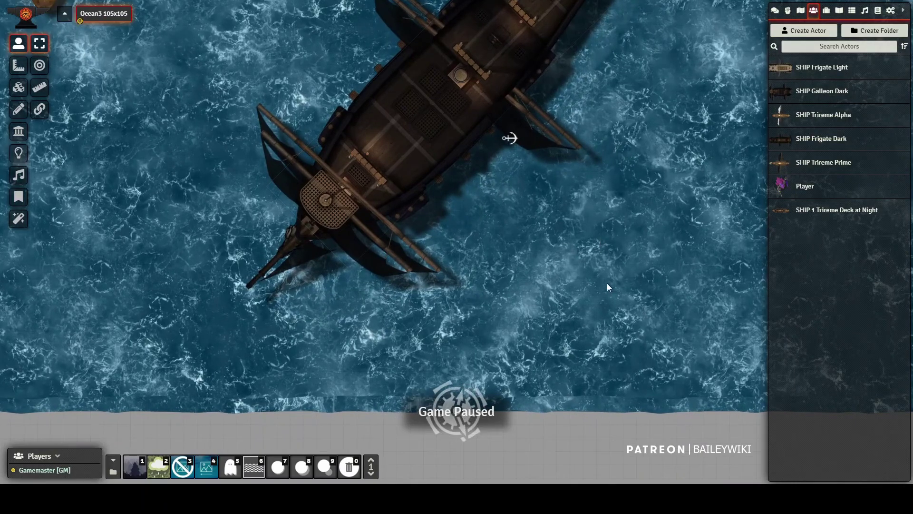
left_click_drag(607, 287, 625, 352)
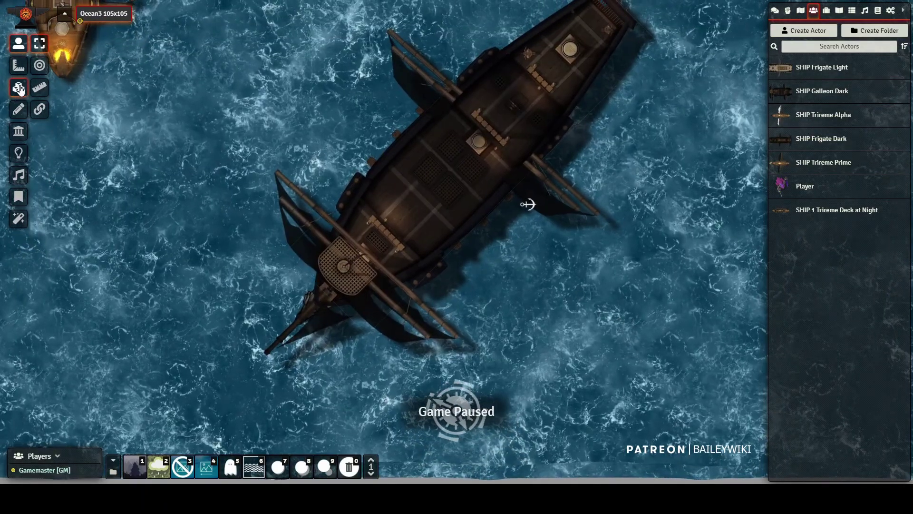
left_click(437, 167)
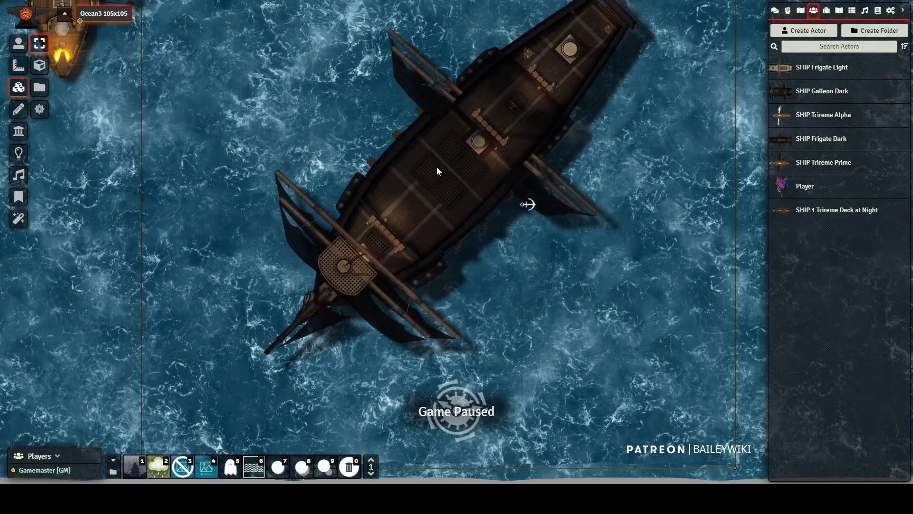
left_click(230, 470)
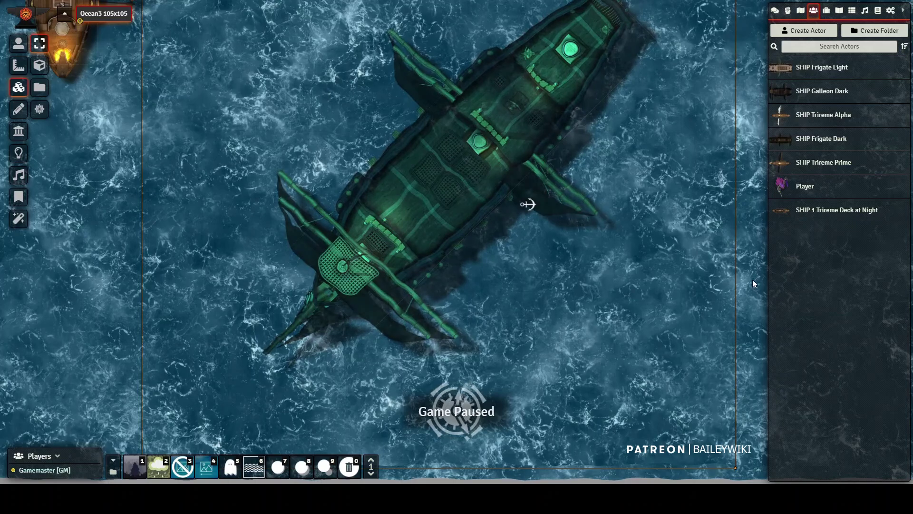
scroll(754, 262, "down", 1)
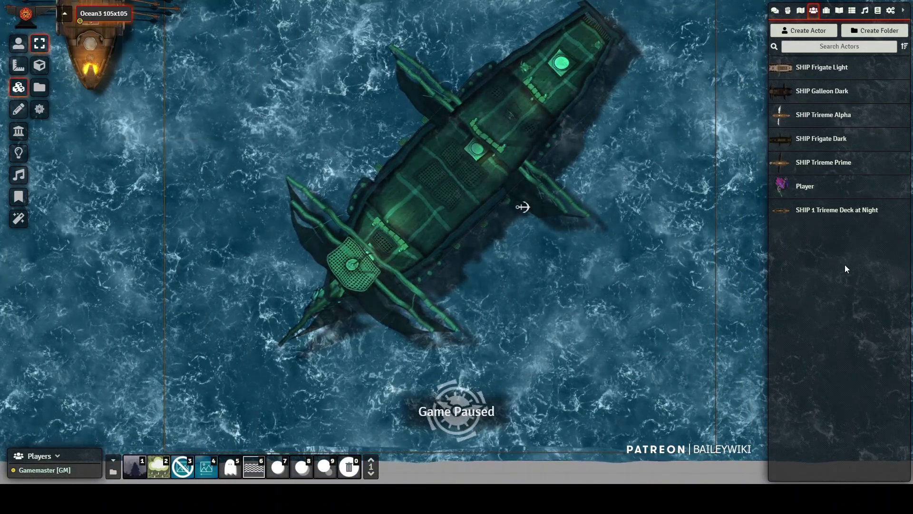
Duplicate the SHIP Galleon Dark actor and rename the copy Ghost Ship
right_click(825, 95)
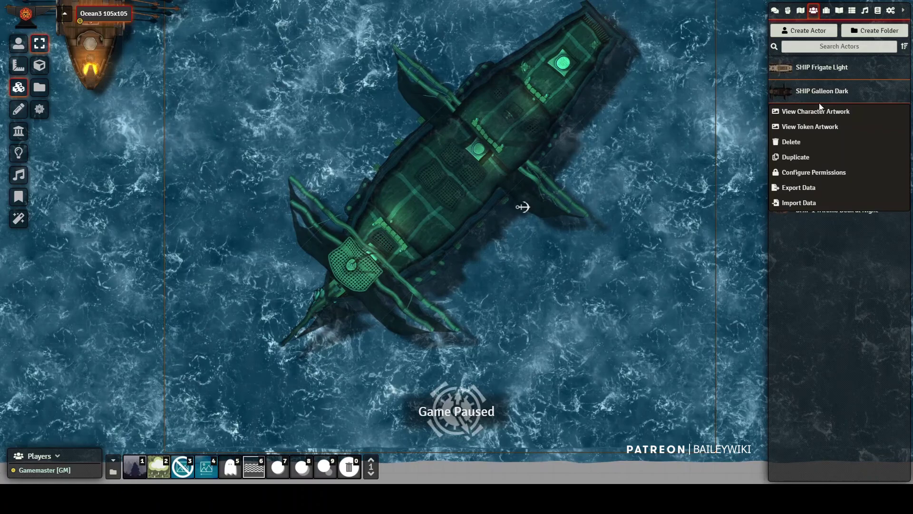
left_click(796, 158)
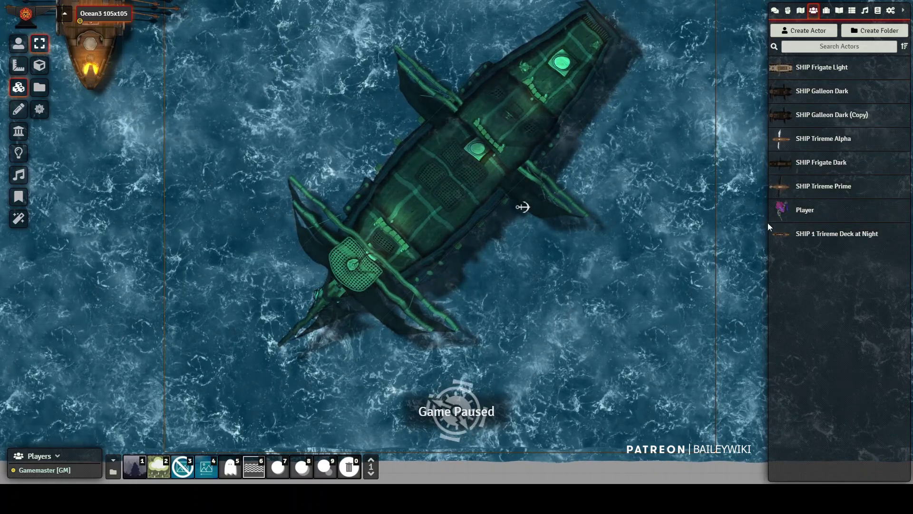
left_click(832, 116)
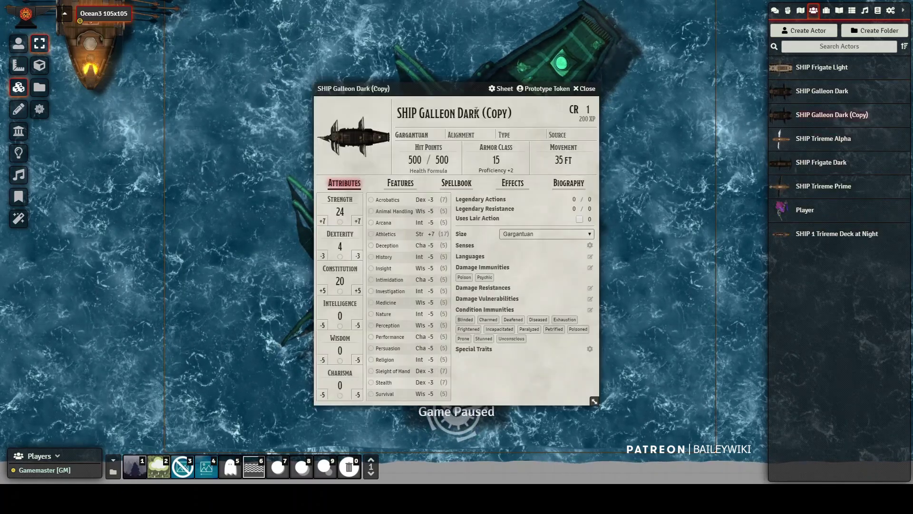
triple_click(453, 109)
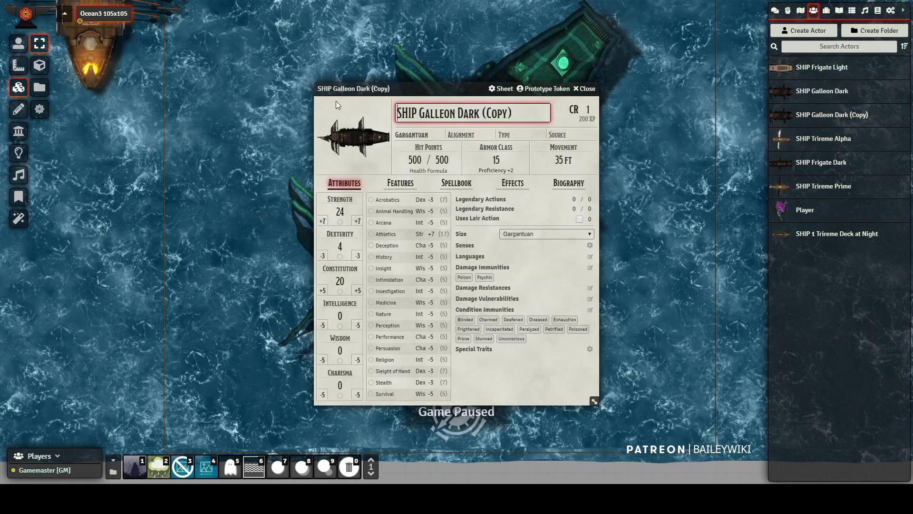
type("Ghost Ship")
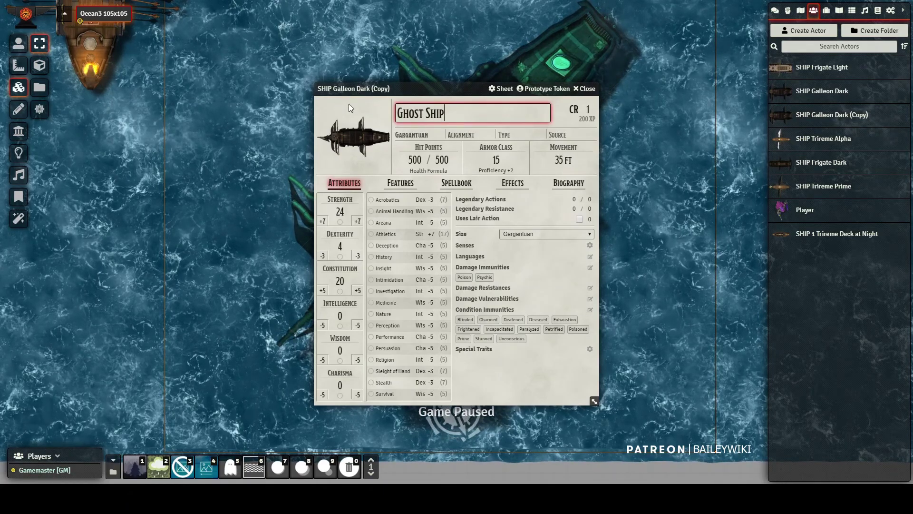
Rotate the green galleon until it lies horizontally with its bow to the east, and assign its token as the Ghost Ship's prototype token
left_click(547, 89)
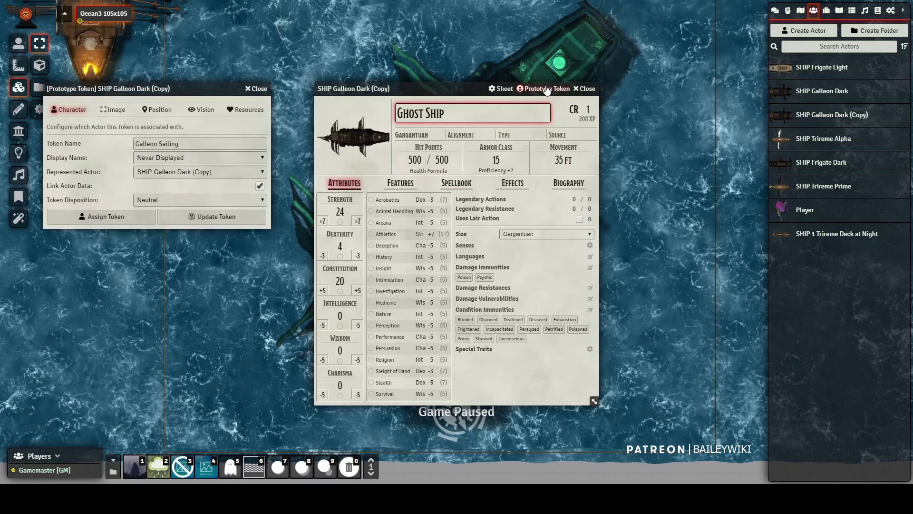
left_click(584, 89)
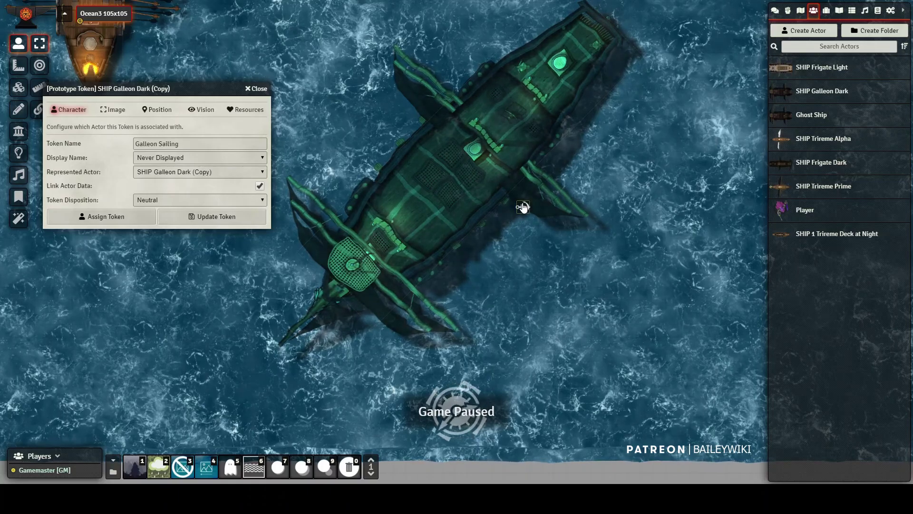
scroll(526, 215, "up", 6)
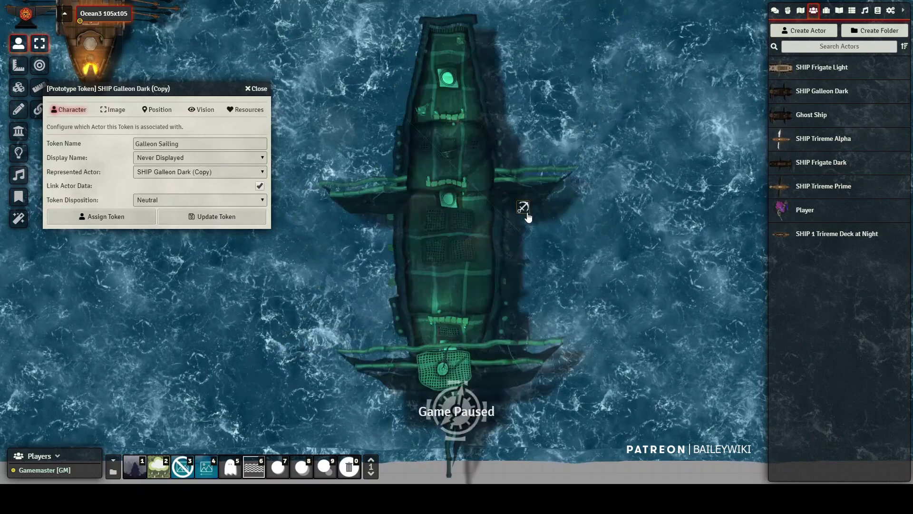
scroll(527, 216, "up", 6)
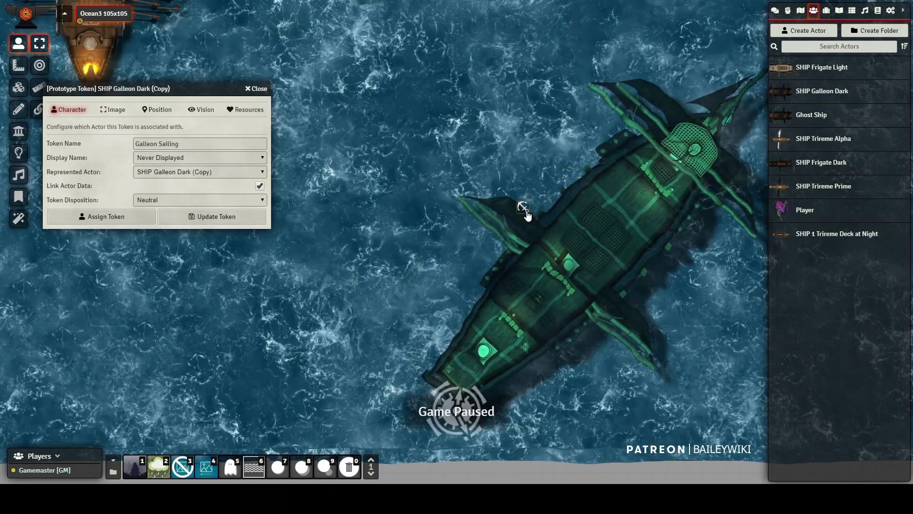
scroll(527, 215, "up", 6)
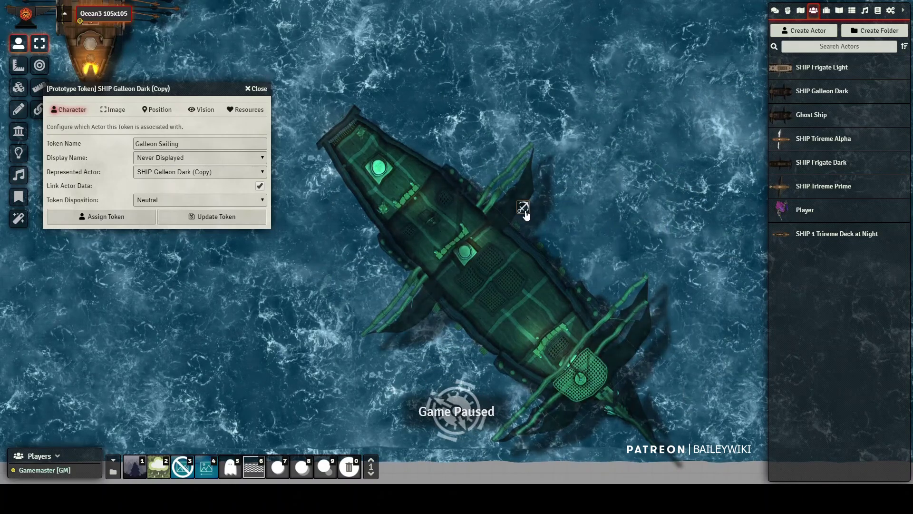
scroll(526, 215, "up", 2)
scroll(526, 215, "up", 2)
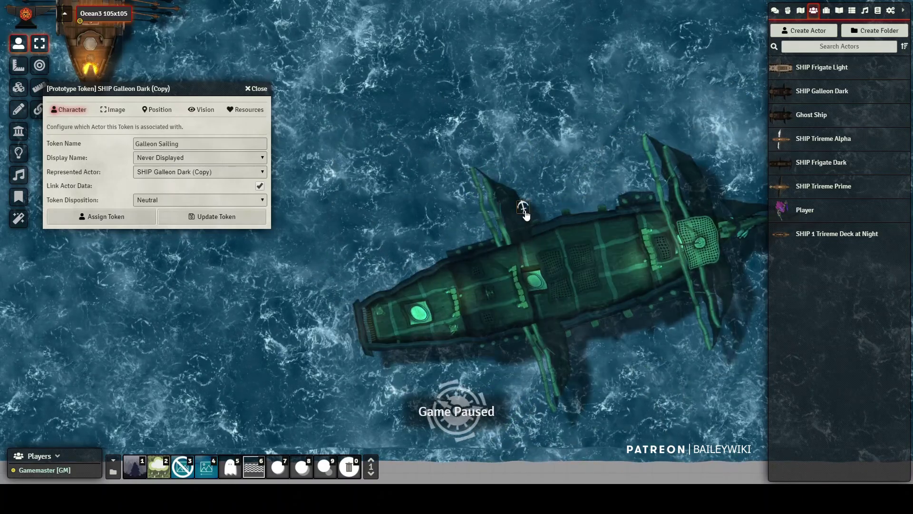
scroll(525, 215, "down", 1)
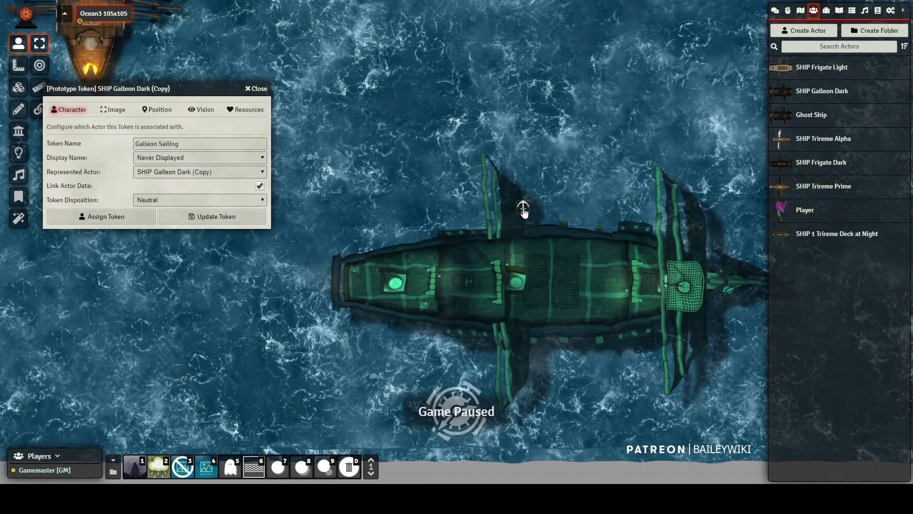
left_click(101, 215)
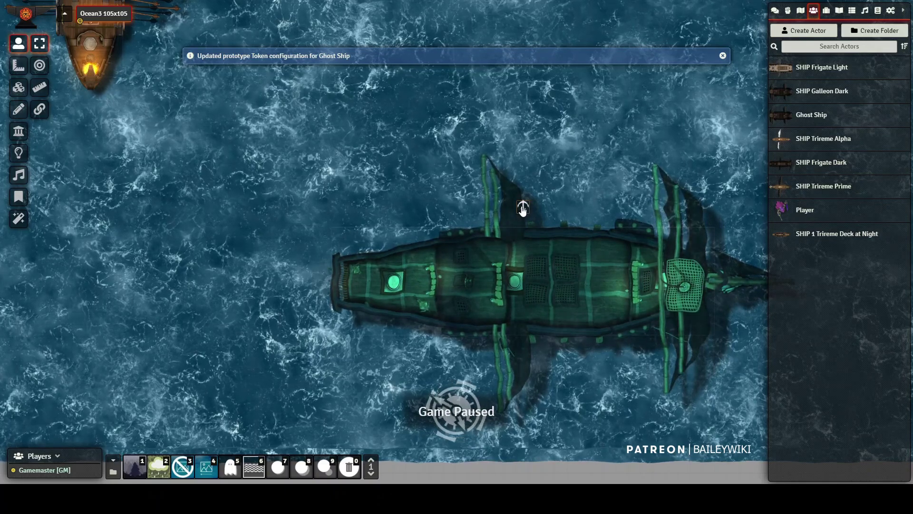
Delete the ghostly galleon from the scene and place the Ghost Ship actor on the ocean in its stead
key("Delete")
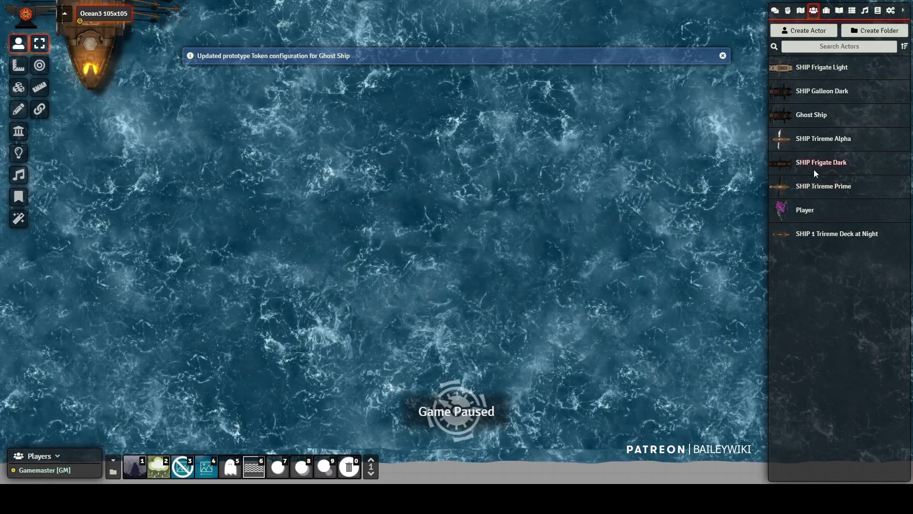
left_click_drag(813, 119, 672, 136)
left_click_drag(339, 171, 339, 171)
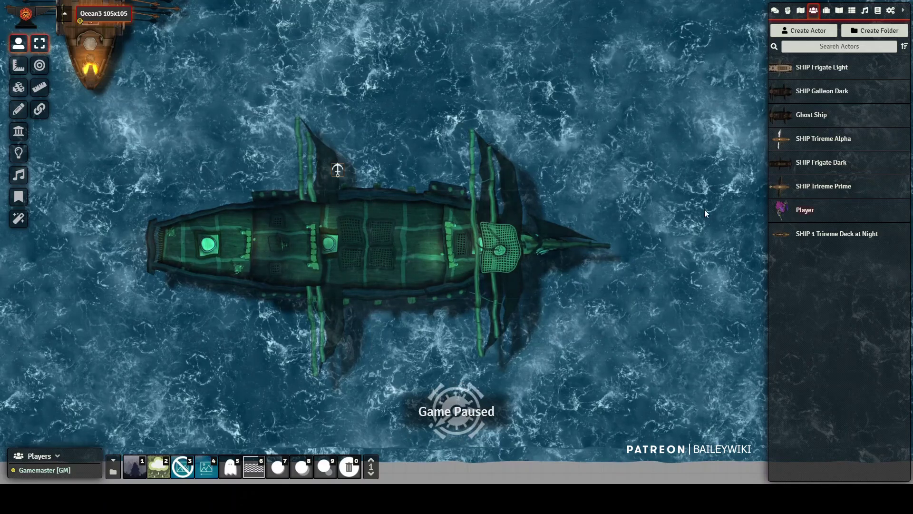
Place the Player token on the Ghost Ship's deck and check the scene through its vision
left_click(399, 244)
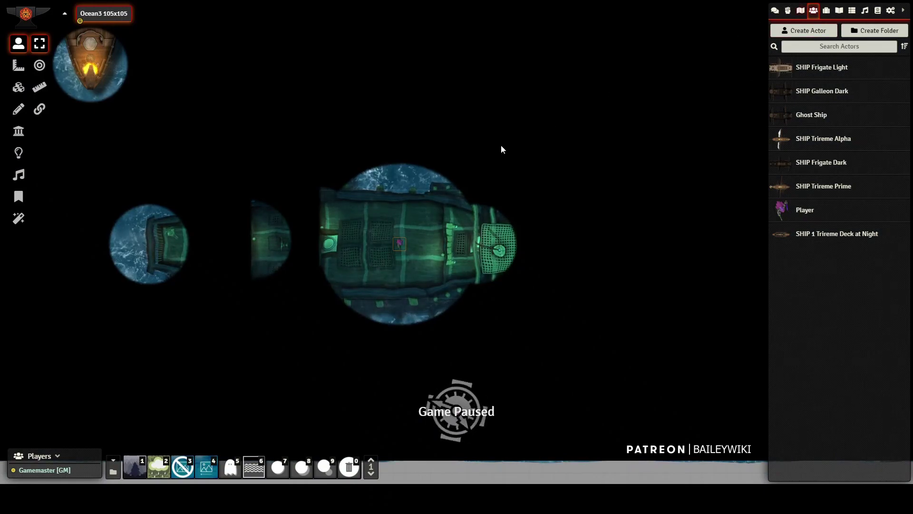
scroll(406, 291, "down", 3)
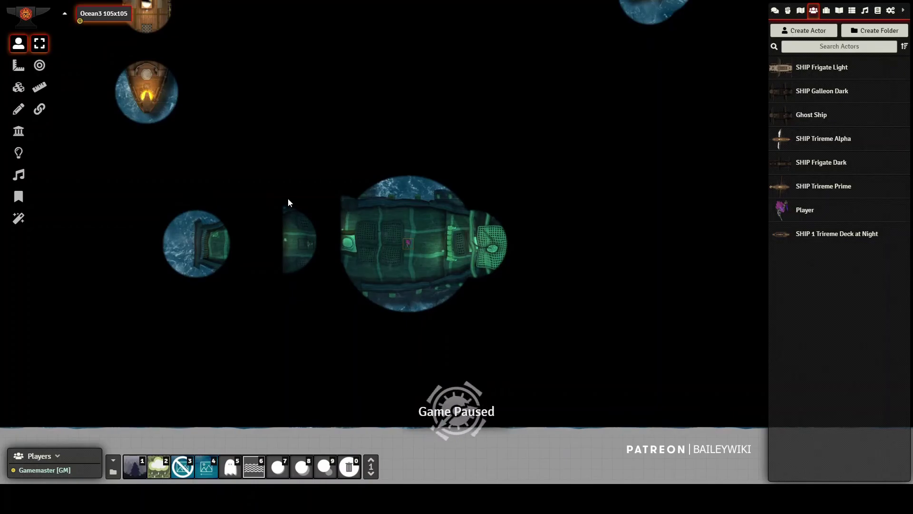
left_click(452, 270)
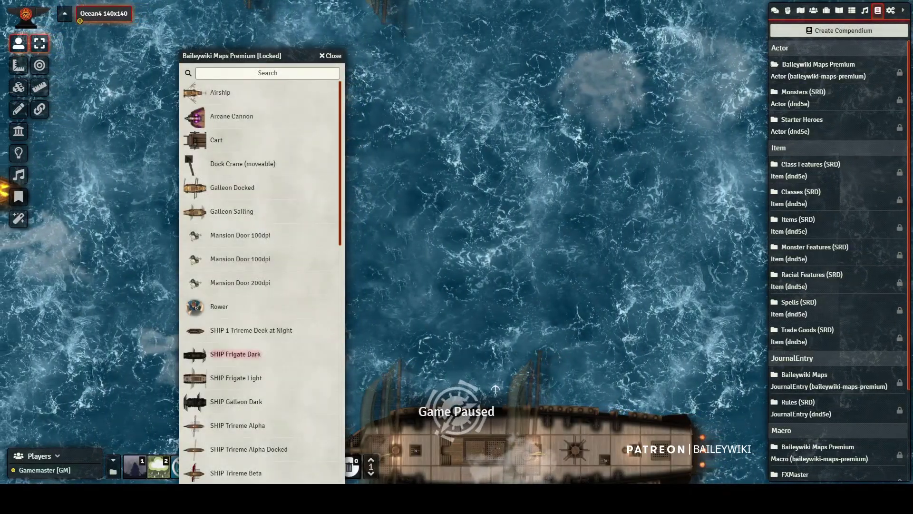
Place SHIP Frigate Dark from the Baileywiki Maps Premium compendium on the Ocean4 140x140 scene, north of the light frigate
left_click_drag(235, 354, 523, 110)
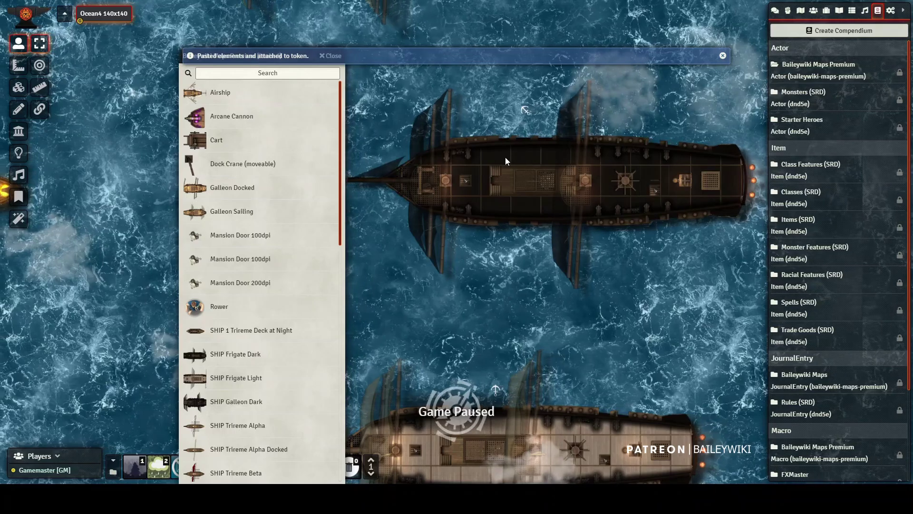
scroll(505, 157, "down", 7)
scroll(505, 157, "down", 3)
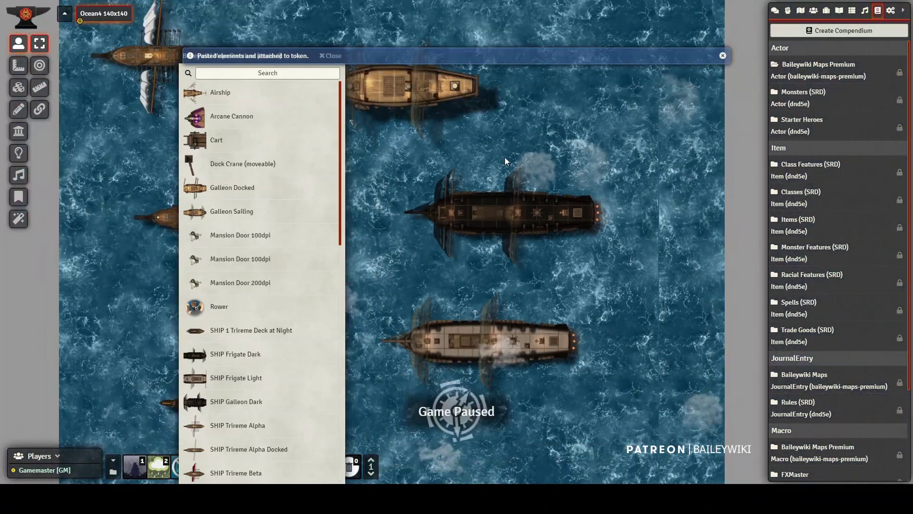
Place the Airship from the compendium just east of the sailing galleon and close the compendium
left_click(389, 56)
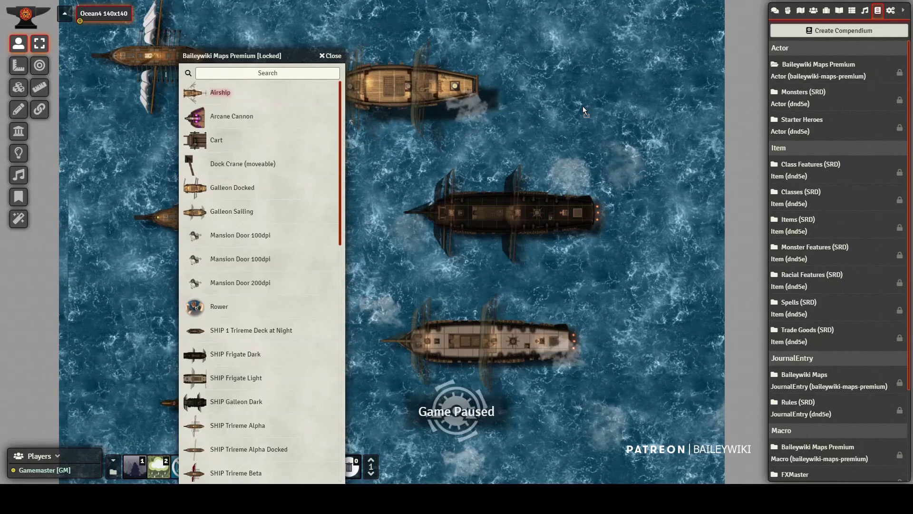
key("ctrl+v")
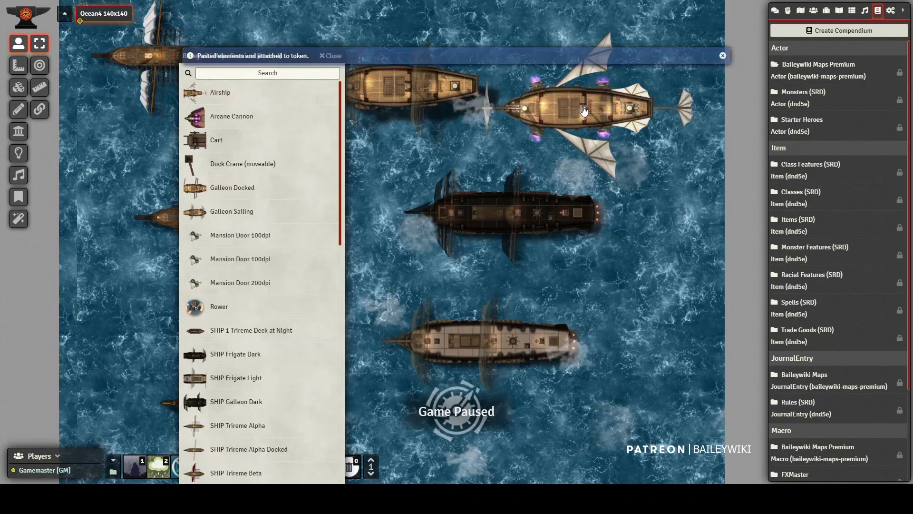
left_click(549, 57)
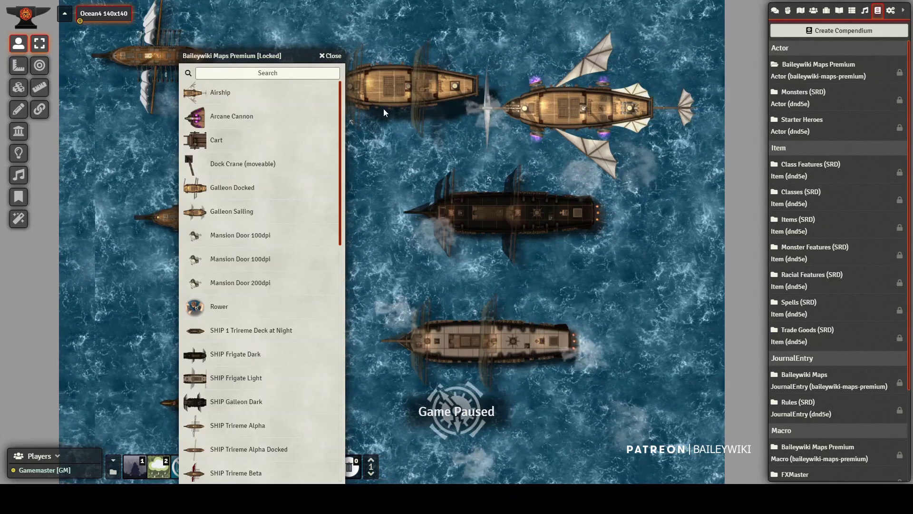
left_click(332, 57)
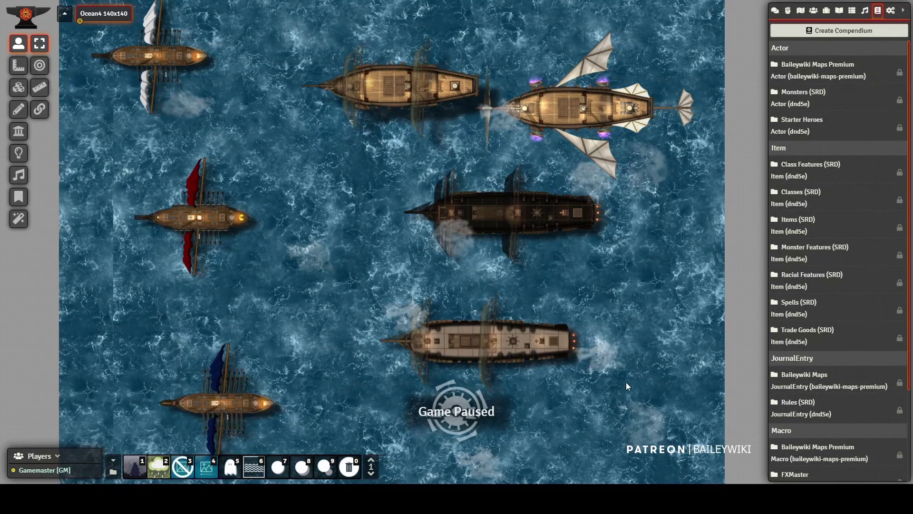